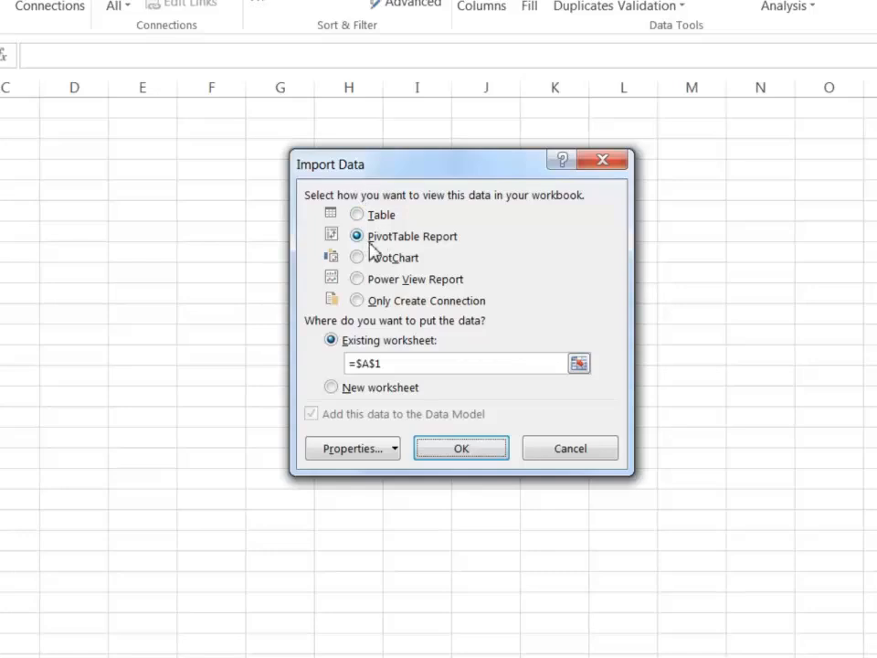
Create the PivotTable report in the existing worksheet at $A$1 and add the Menu Items and PctOfSales measures as values.
left_click(462, 448)
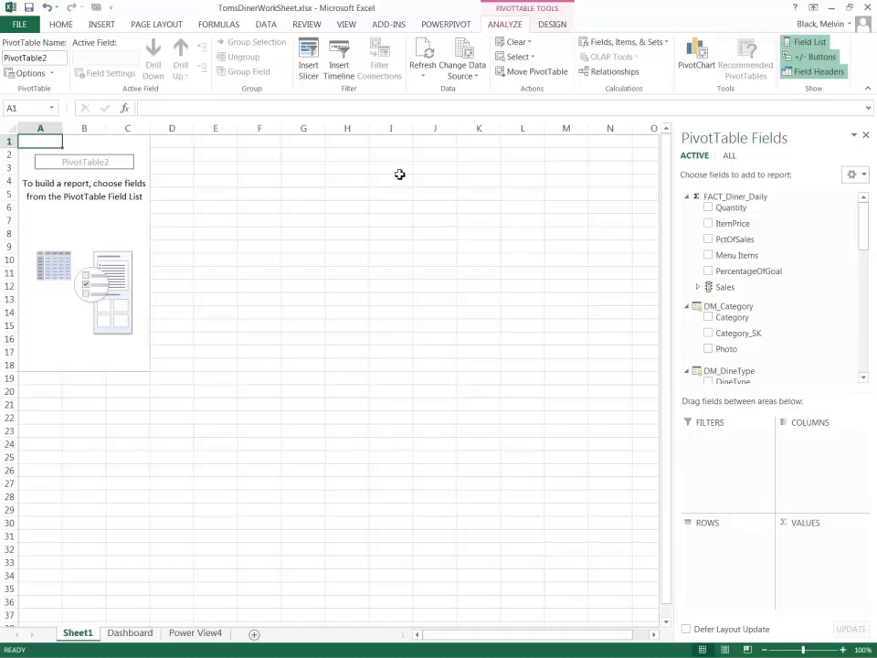
left_click_drag(861, 233, 855, 309)
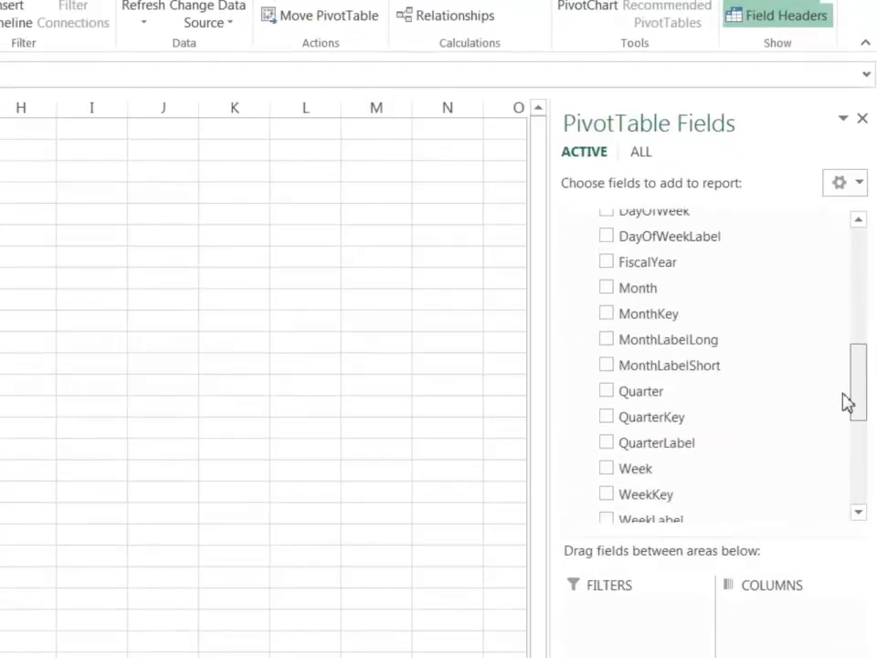
left_click_drag(843, 395, 844, 251)
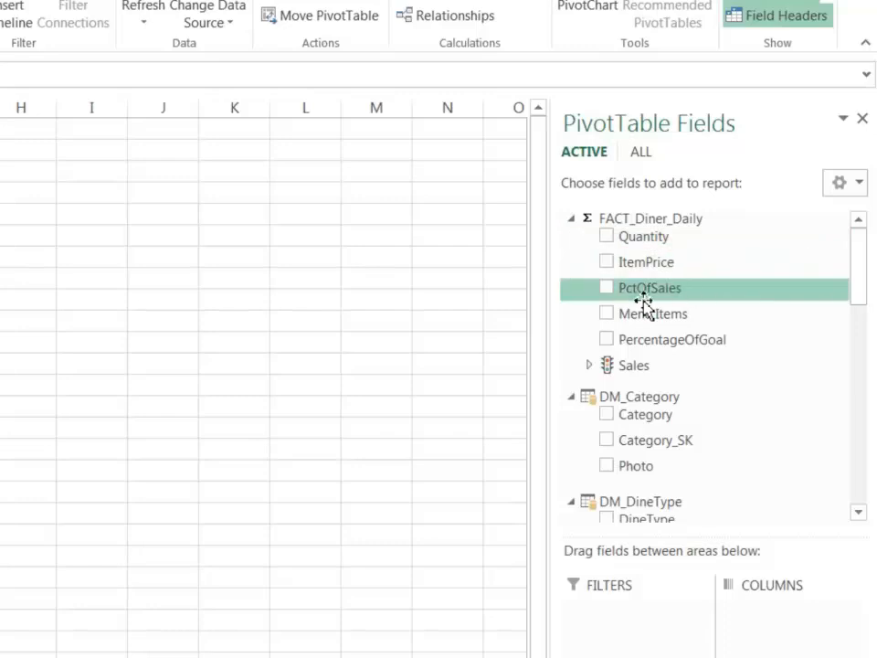
left_click(591, 365)
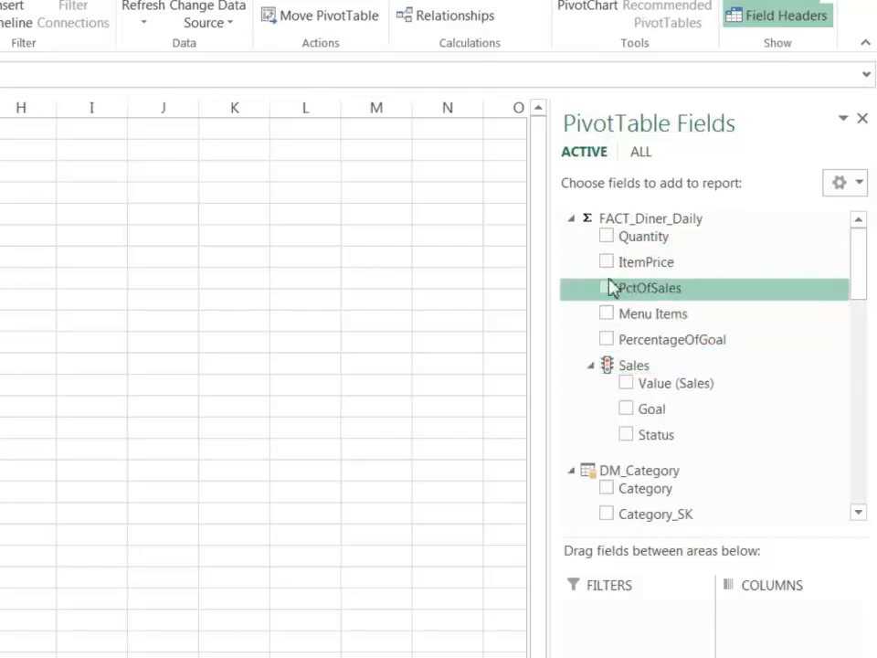
left_click(606, 313)
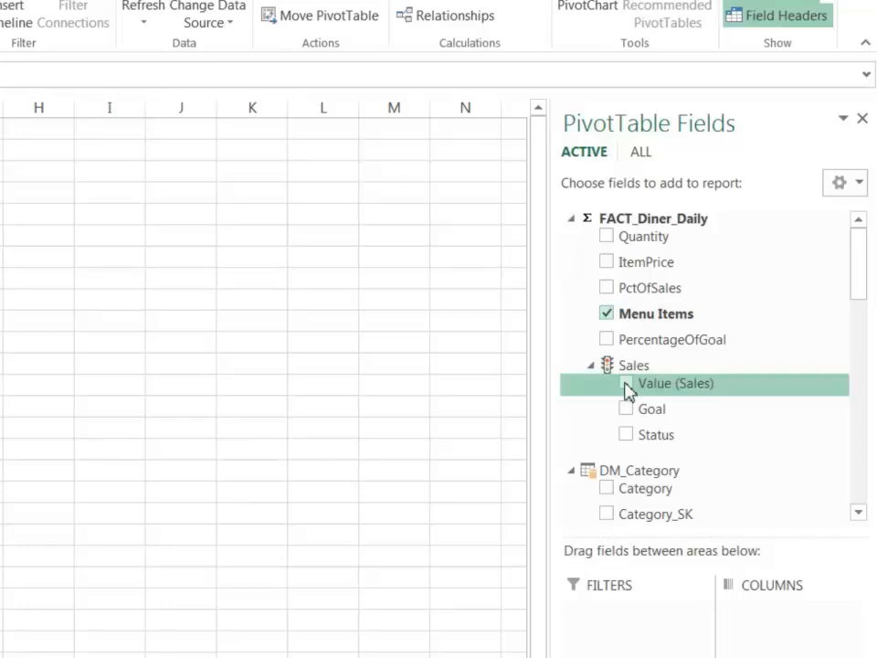
left_click(608, 288)
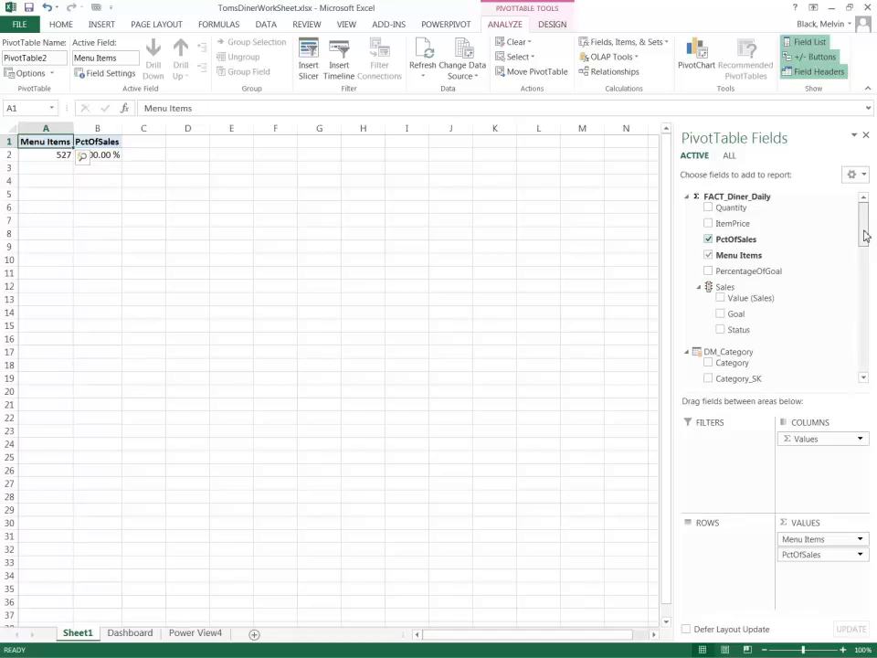
Add the Menu hierarchy from DM_Menu as PivotTable rows and expand Beverage, Food and its Burger subcategory.
left_click_drag(865, 235, 854, 361)
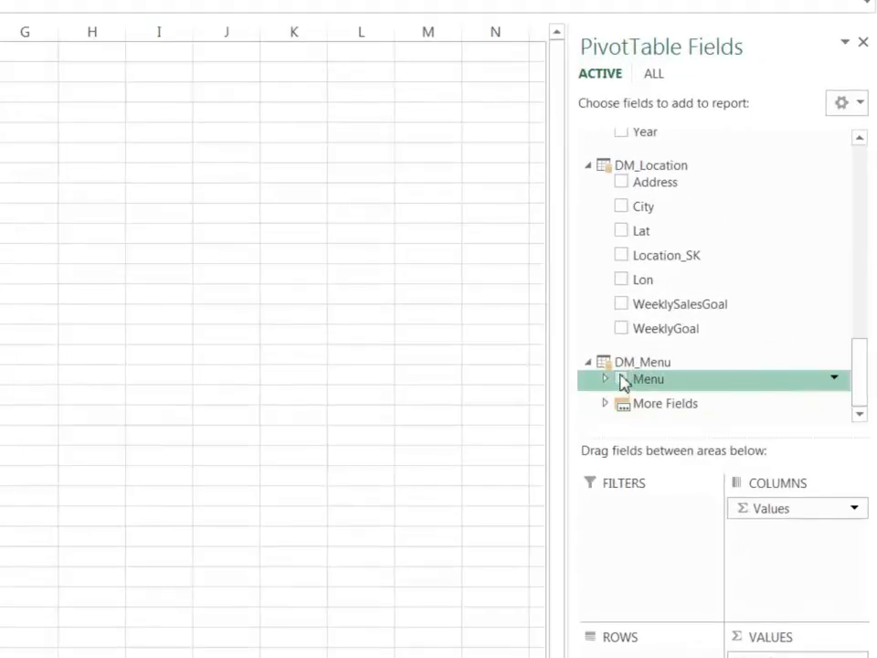
left_click(621, 381)
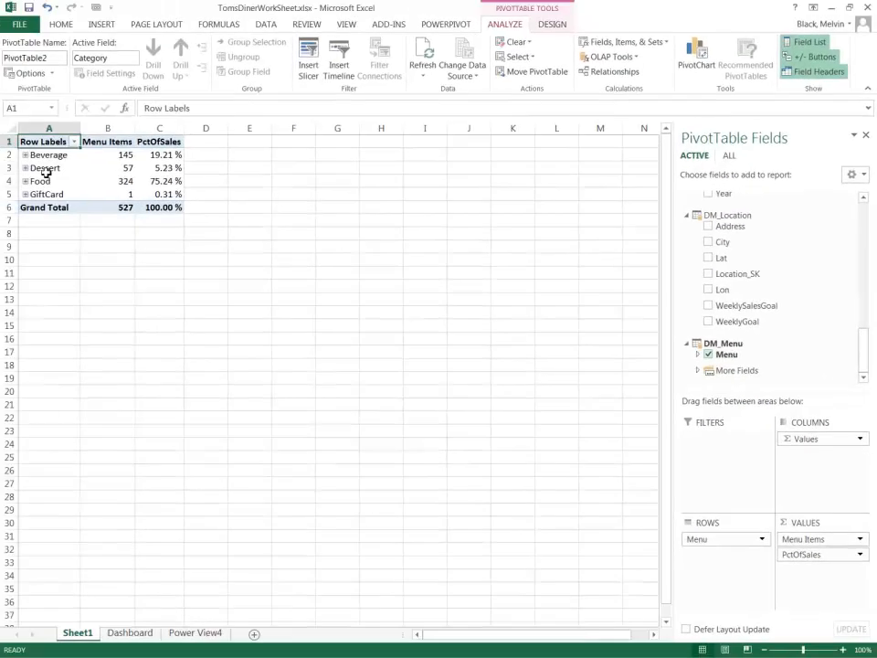
left_click(25, 155)
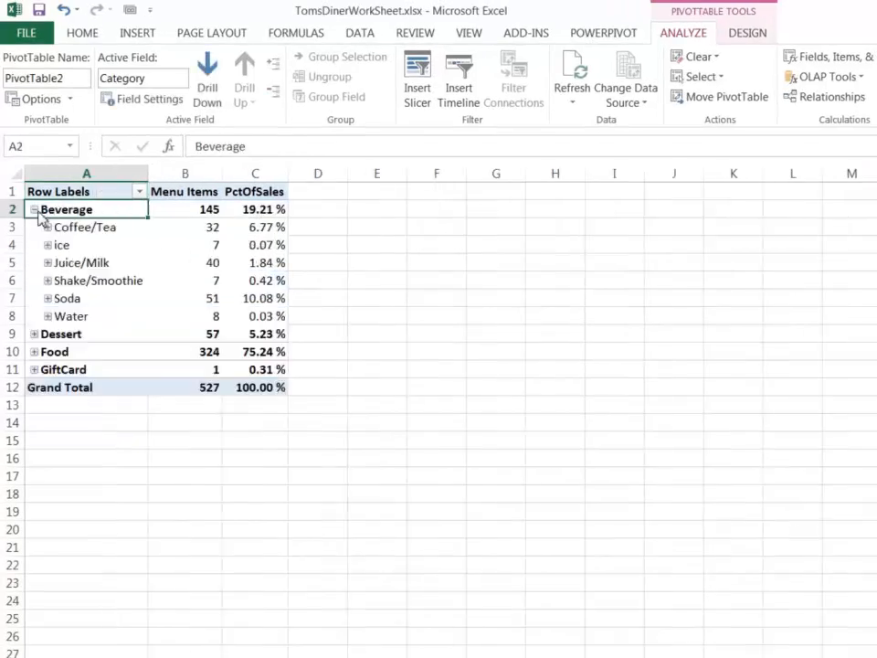
left_click(34, 351)
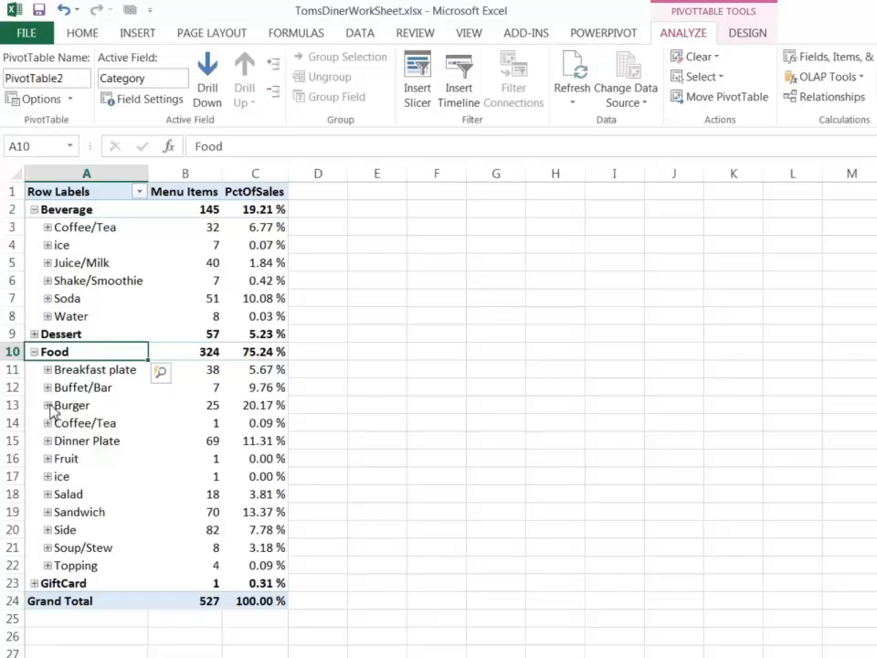
left_click(48, 406)
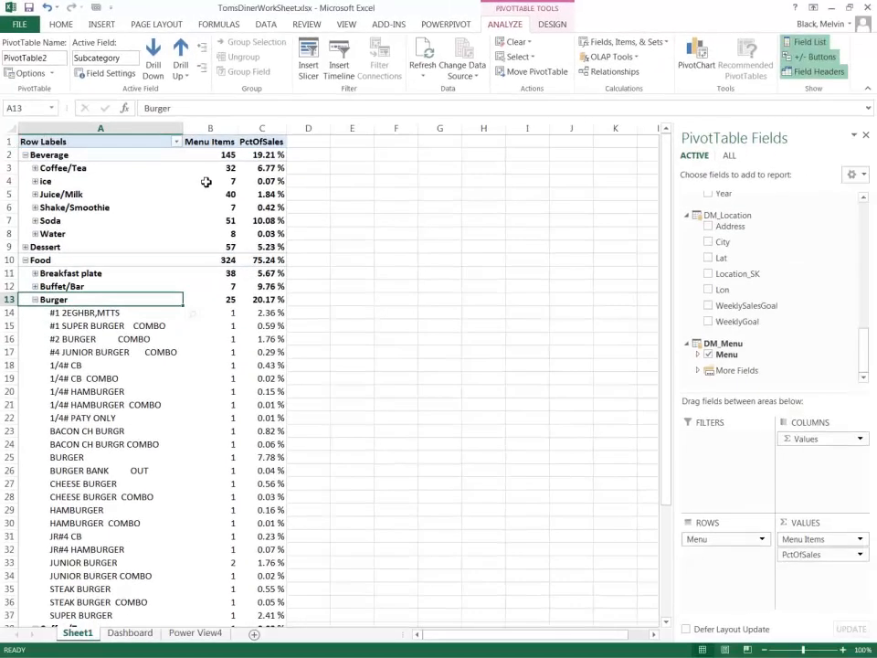
Insert a blank row above the PivotTable and make it several times taller than a standard row.
left_click(11, 142)
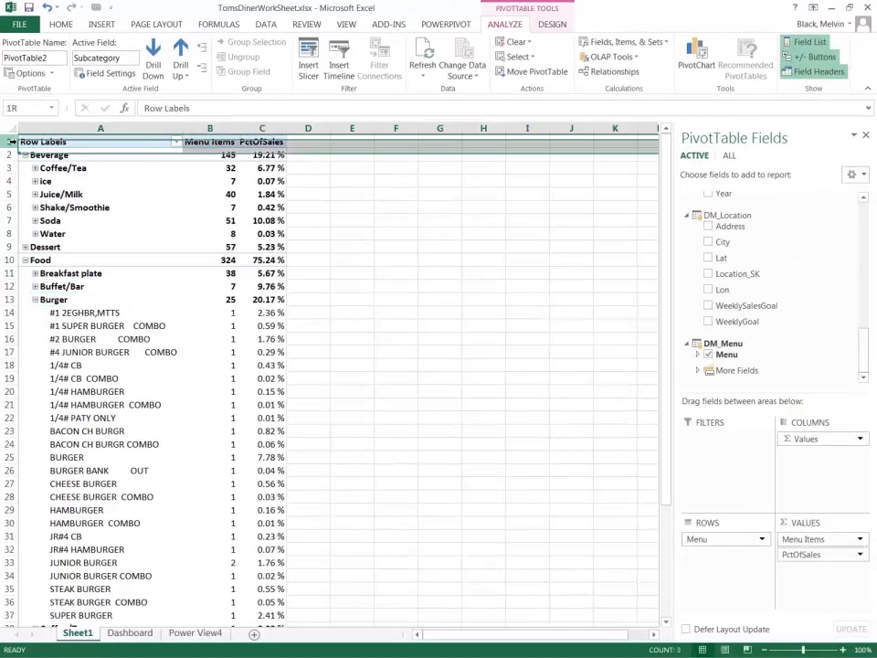
right_click(11, 142)
left_click(55, 235)
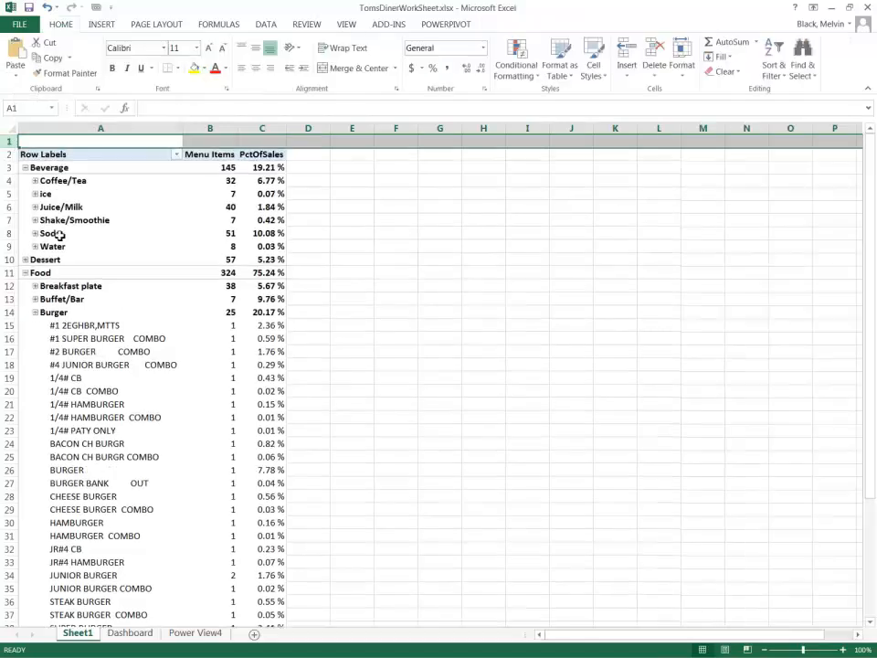
left_click_drag(12, 147, 18, 190)
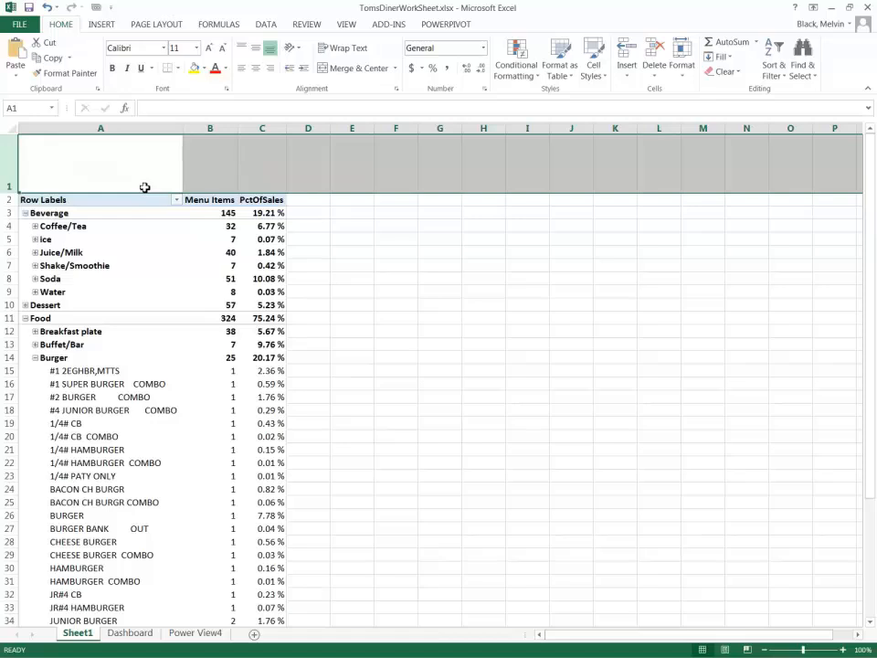
Insert another blank row at the top, make it about three rows tall, and shrink row 2 to slightly above standard height.
right_click(10, 178)
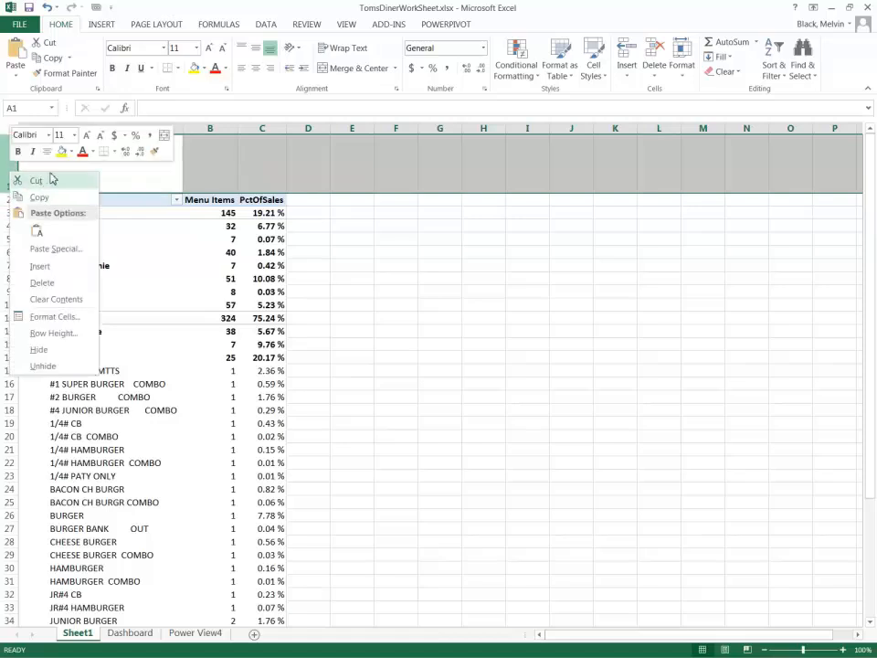
left_click(41, 266)
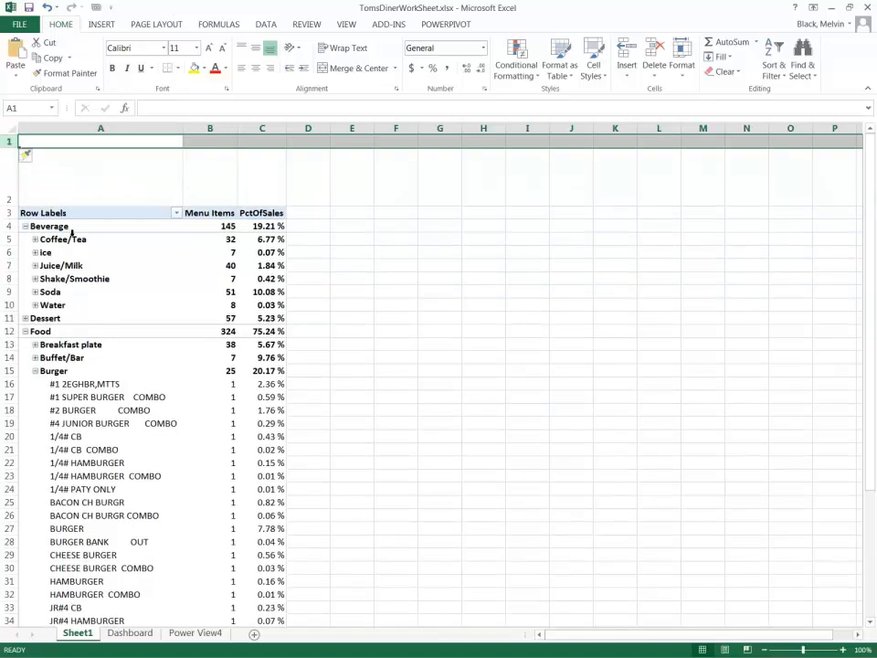
left_click_drag(10, 146, 10, 174)
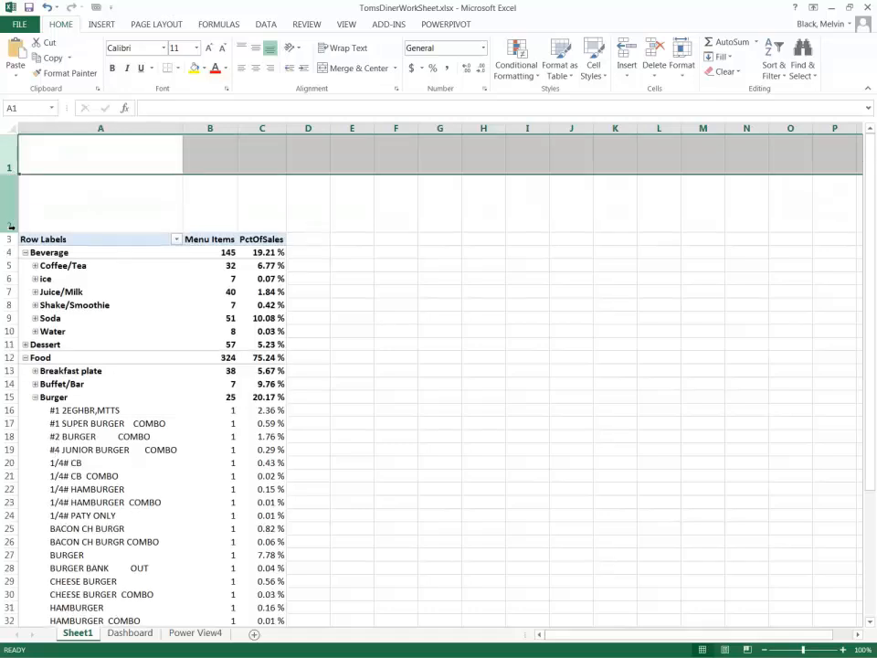
left_click_drag(13, 233, 9, 195)
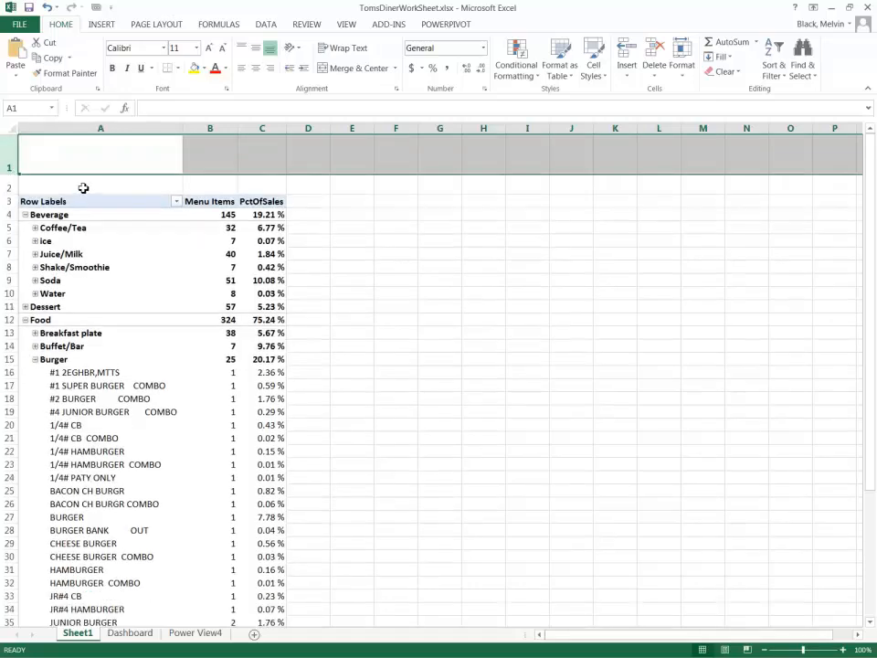
Merge and center cells A2:C2 above the PivotTable.
left_click_drag(135, 188, 277, 182)
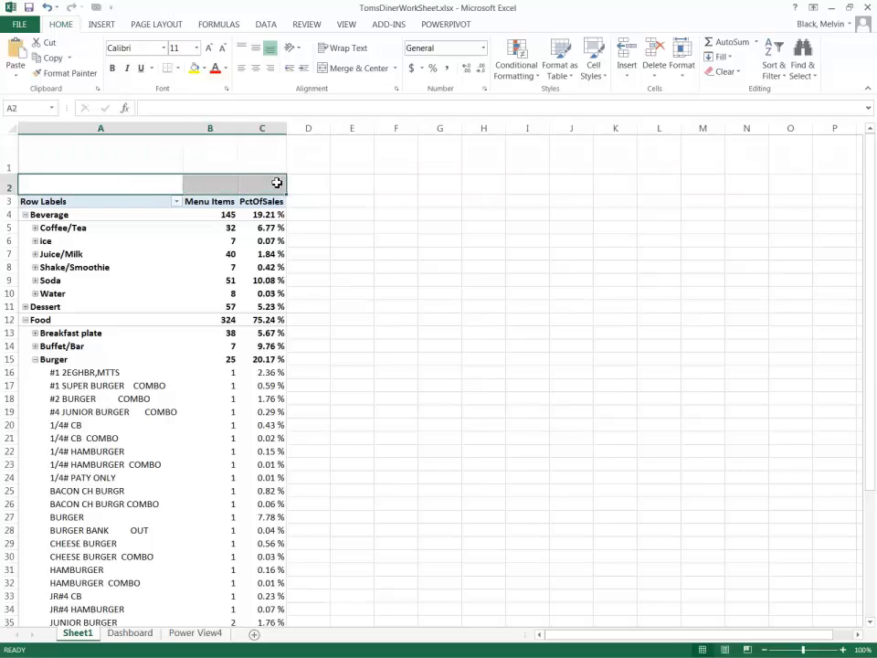
left_click(344, 69)
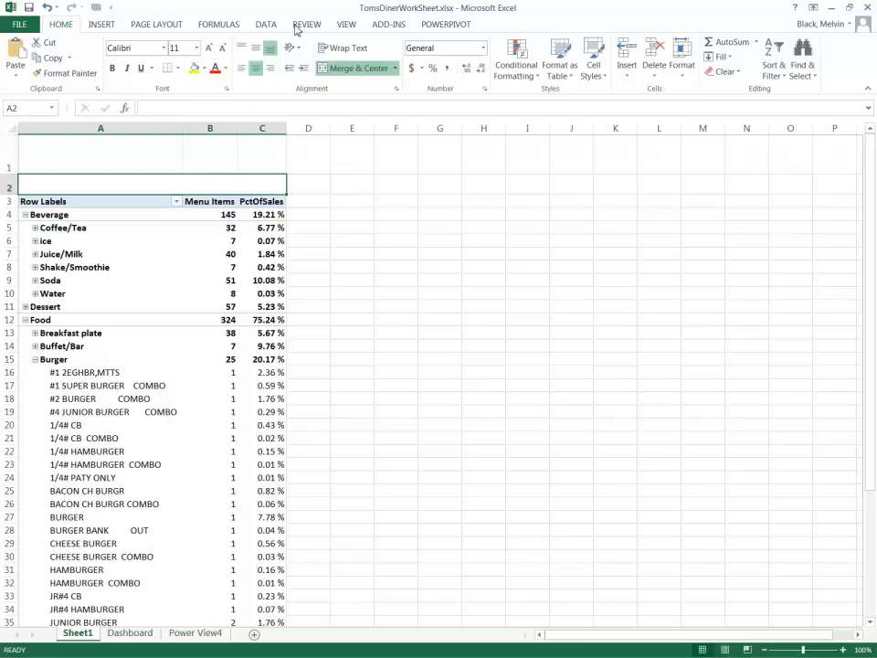
left_click(103, 25)
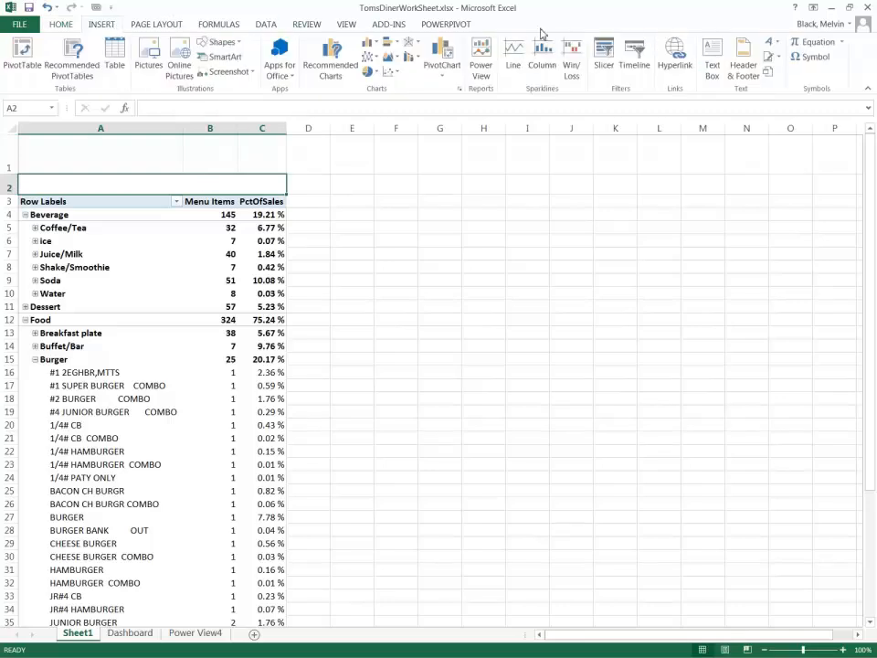
left_click(711, 71)
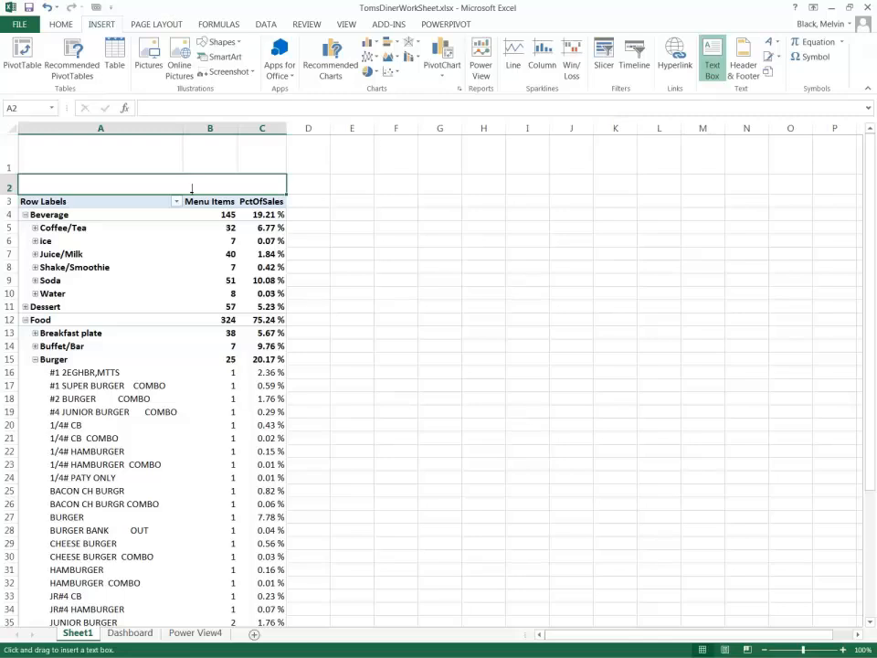
left_click(155, 183)
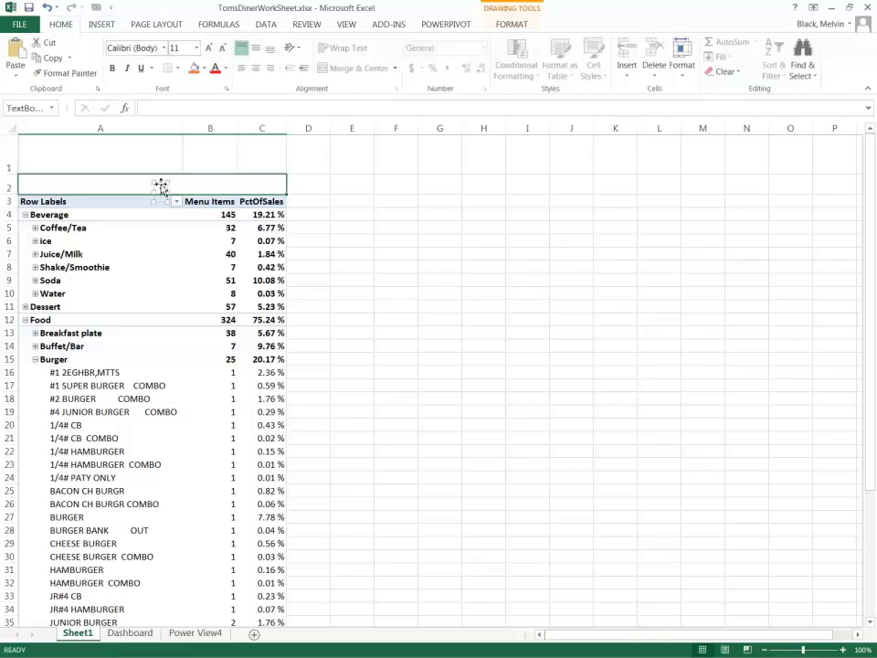
left_click(130, 182)
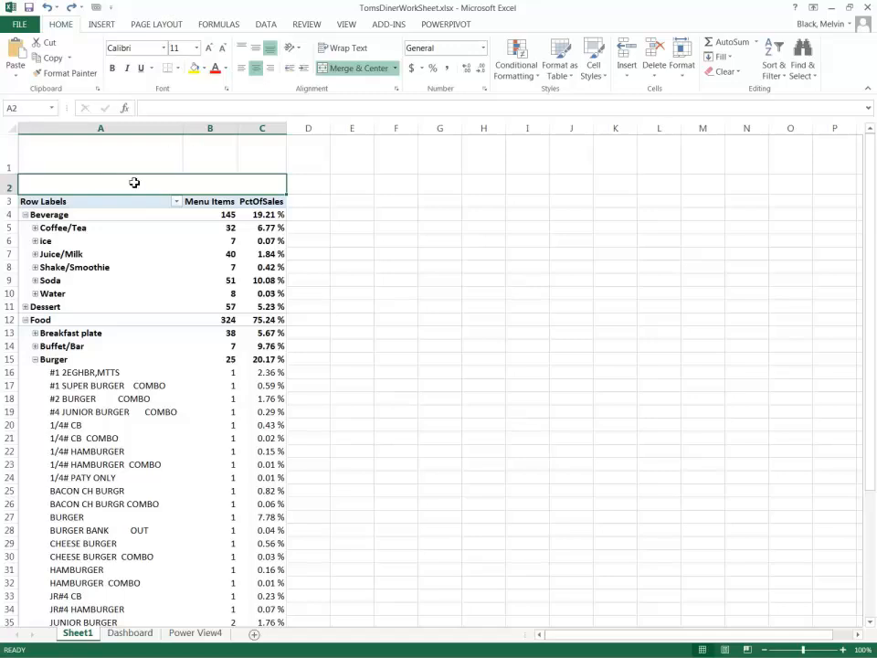
Enter the title "Menu Summary" in the merged cell A2.
double_click(146, 182)
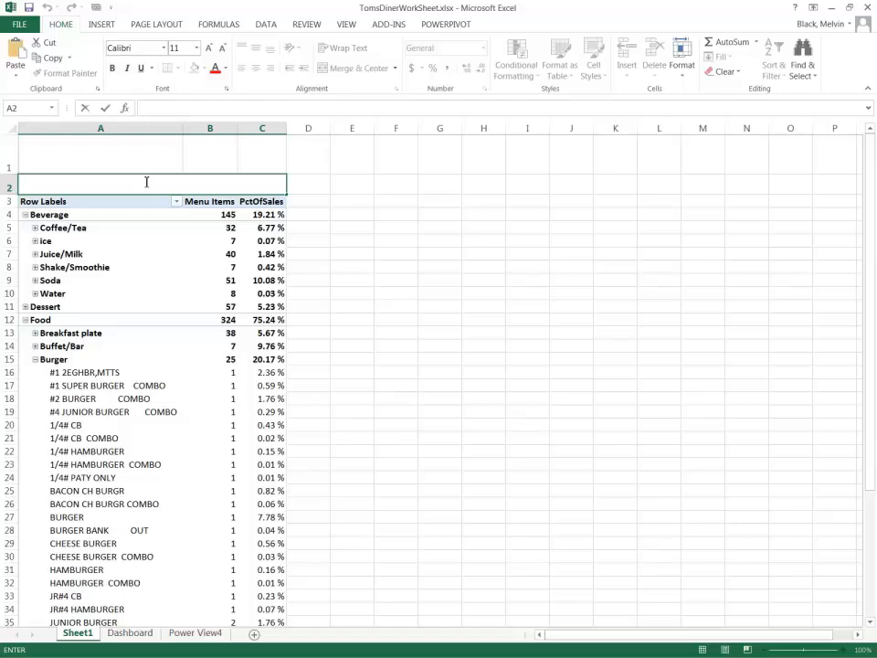
type("Menu Summary")
left_click(188, 162)
Format the Menu Summary title as bold, font size 16 and vertically middle-aligned.
left_click(189, 188)
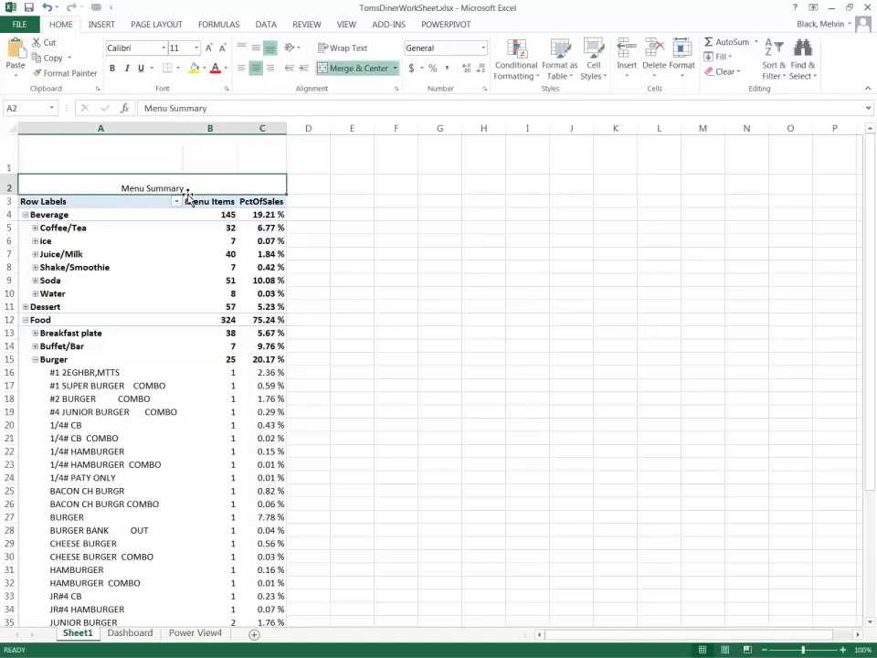
left_click(256, 48)
left_click(209, 50)
left_click(209, 49)
left_click(209, 49)
left_click(113, 67)
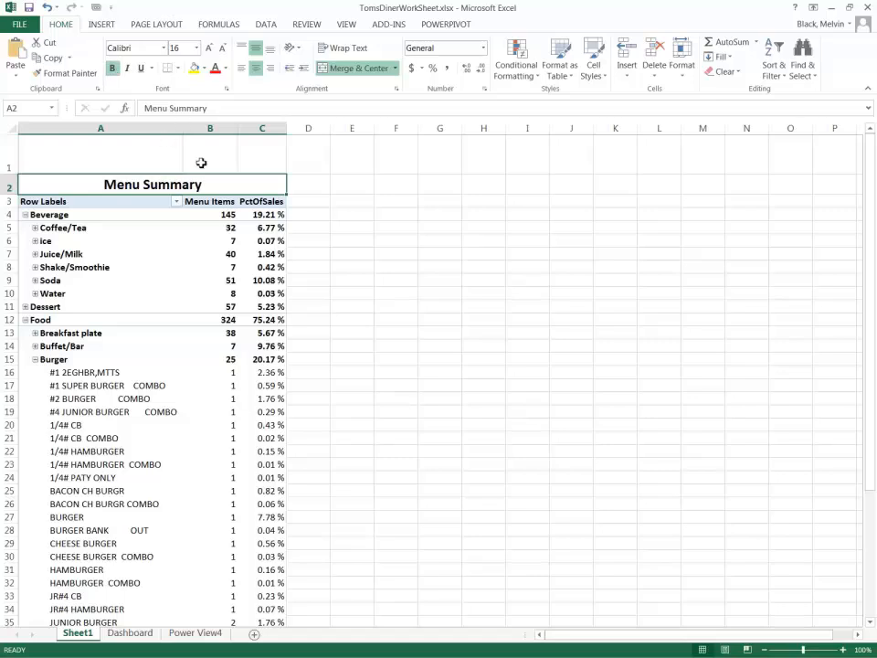
Merge and center cells A1:J1 into a banner and fill it with light gray.
left_click(548, 155, "shift")
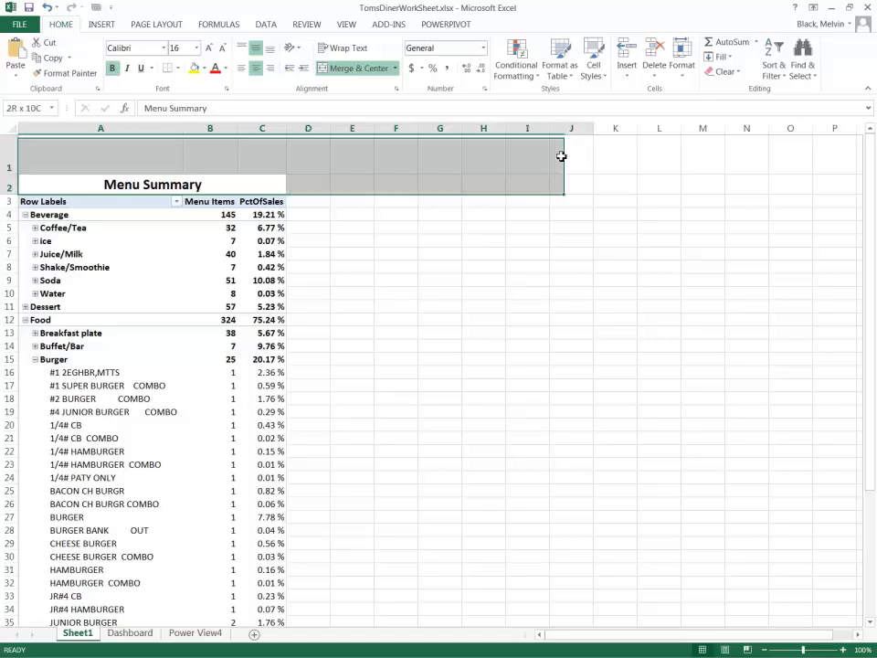
left_click(553, 164)
left_click(51, 167)
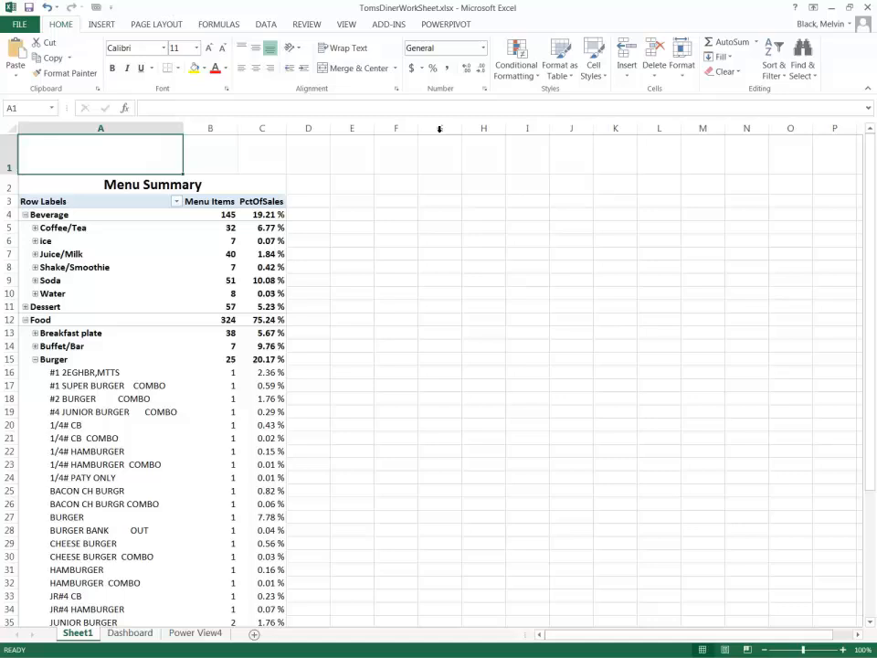
left_click(574, 152, "shift")
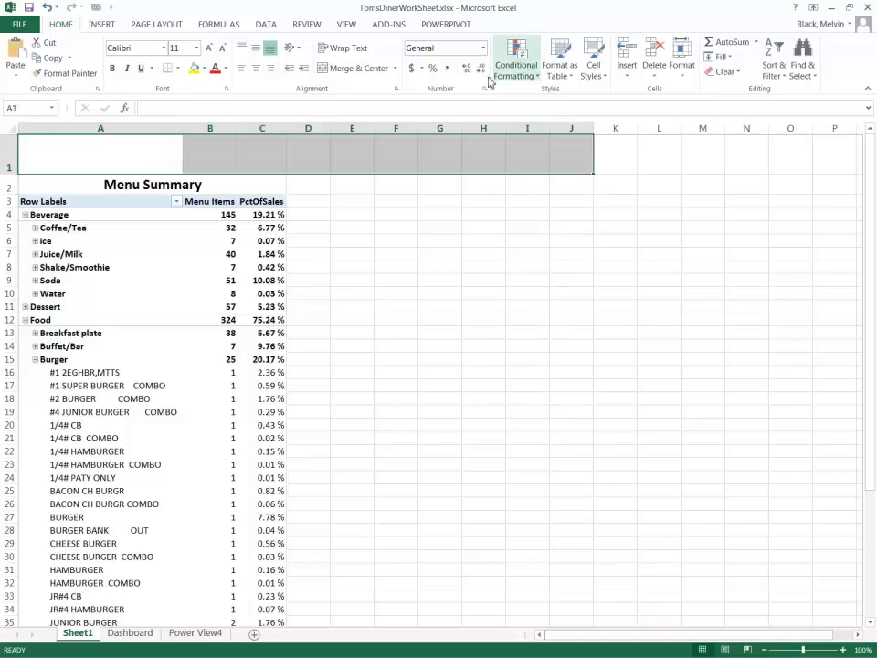
left_click(355, 73)
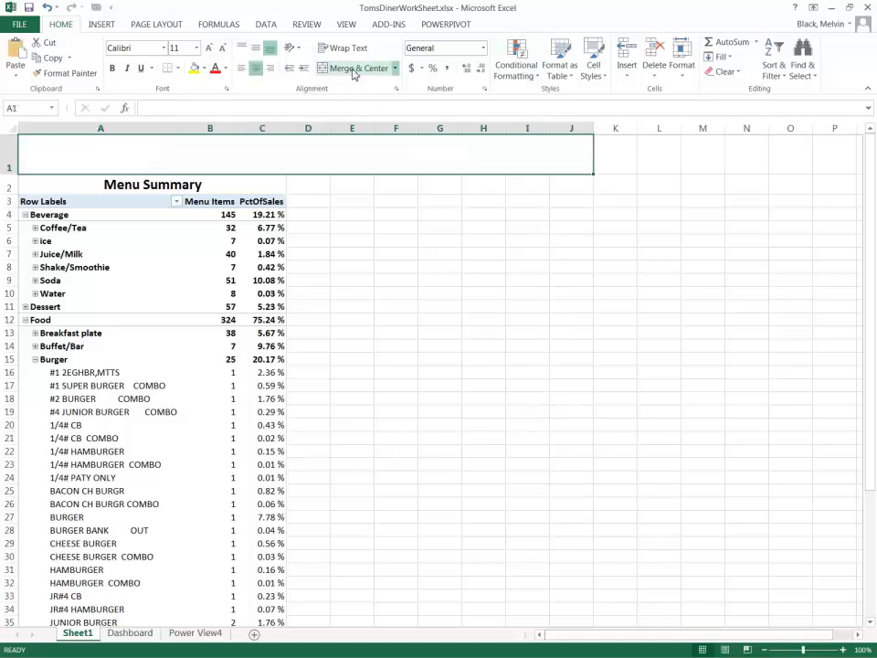
left_click(205, 68)
left_click(196, 111)
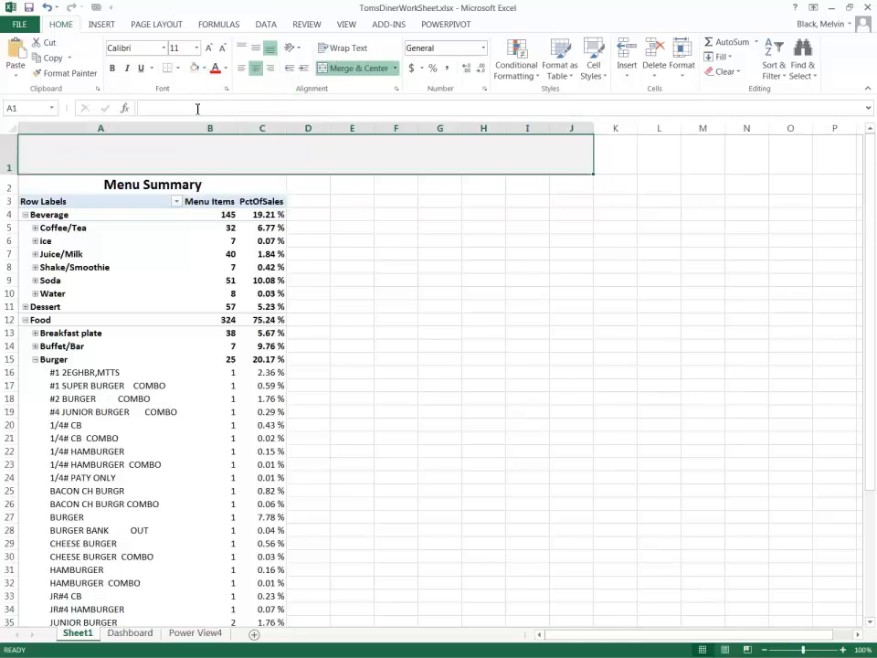
left_click(309, 219)
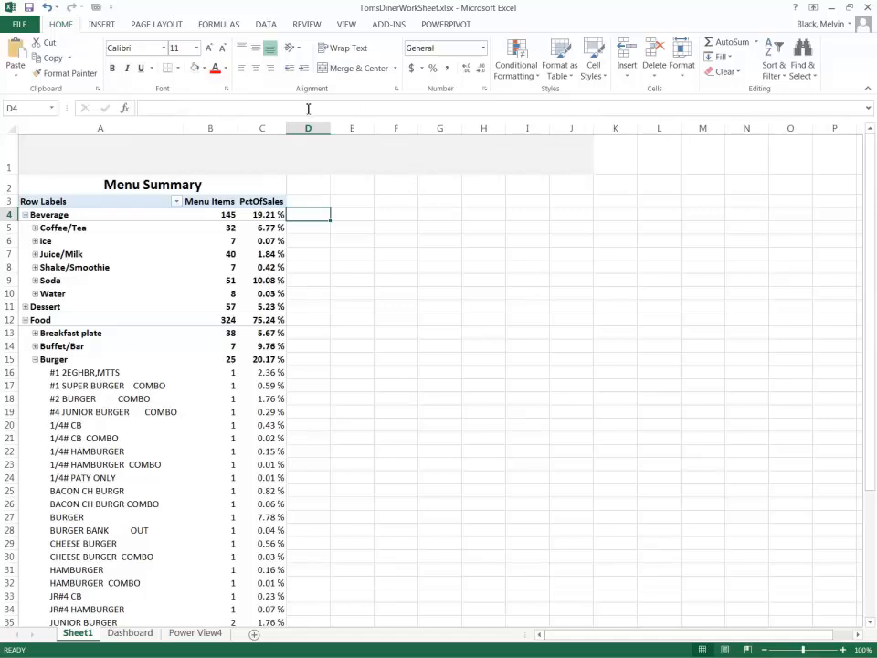
left_click(103, 25)
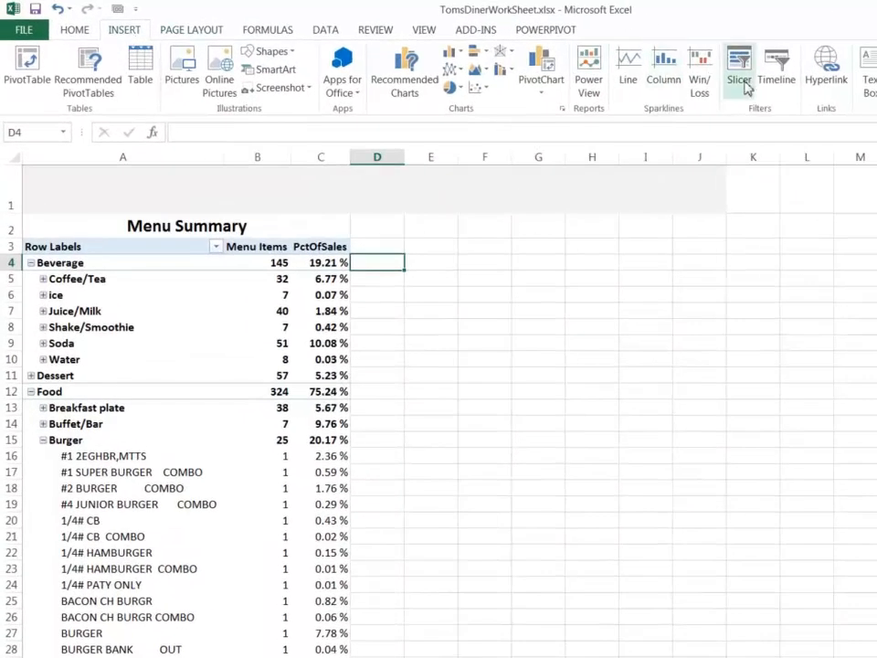
left_click(741, 83)
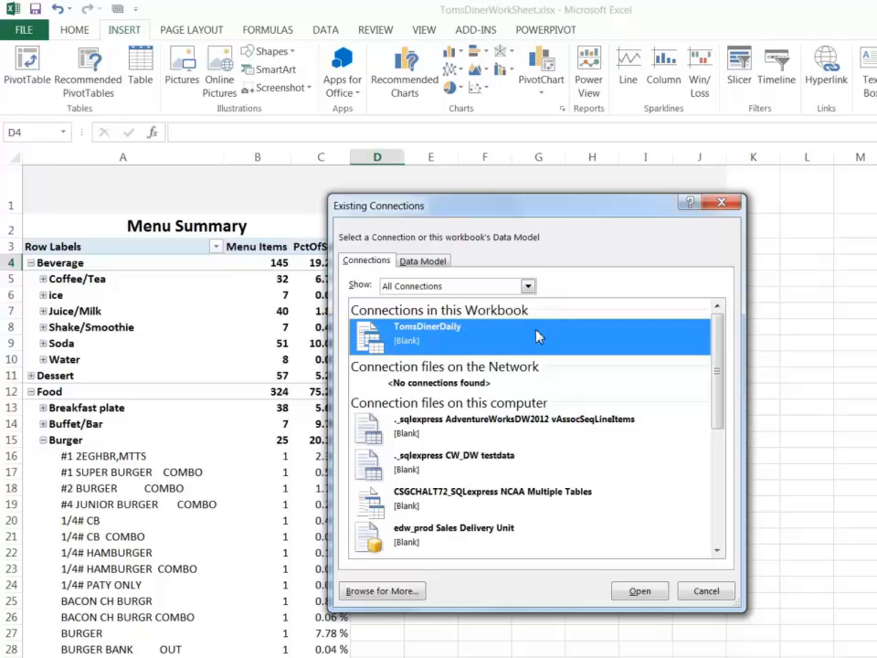
left_click(724, 595)
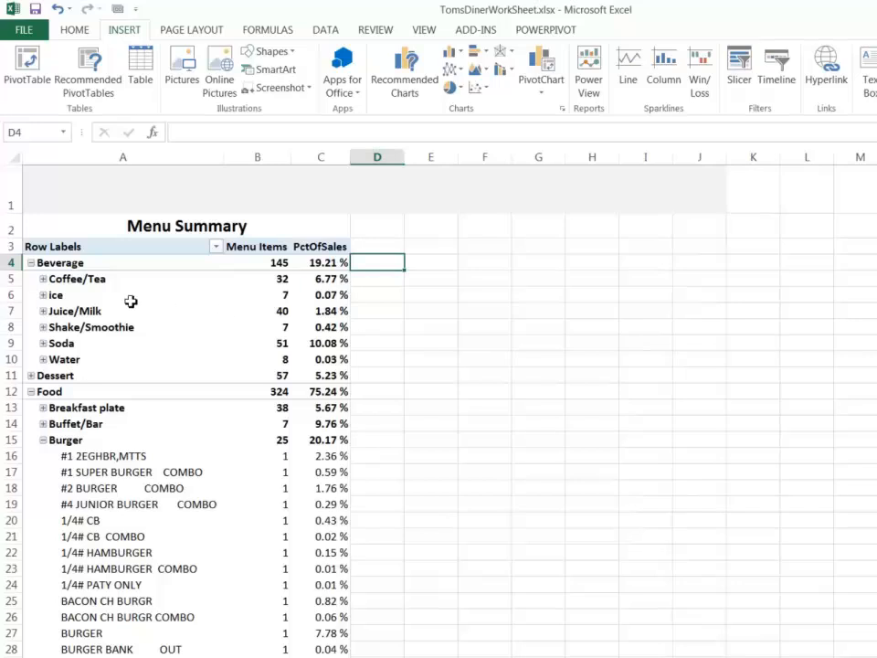
Add a slicer for the DineType field of DM_DineType, place it beside the PivotTable and shorten it to about 1.58" high.
left_click(78, 282)
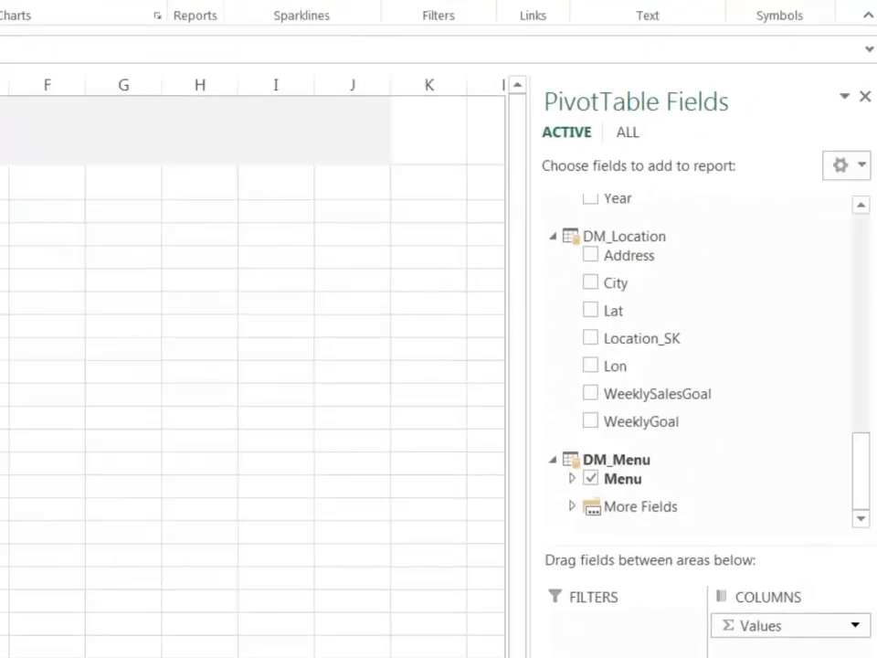
left_click_drag(866, 464, 859, 315)
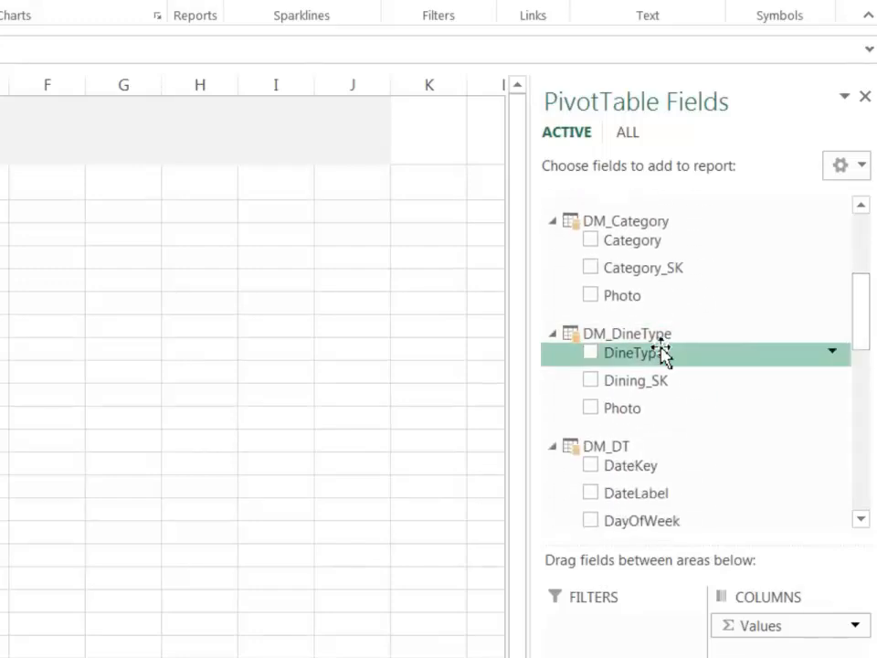
right_click(640, 361)
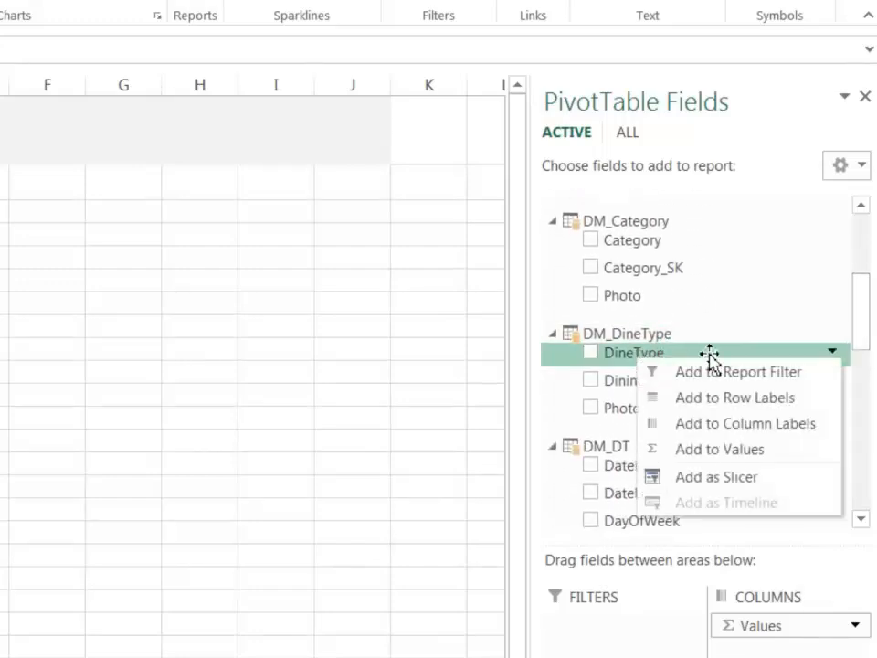
left_click(711, 476)
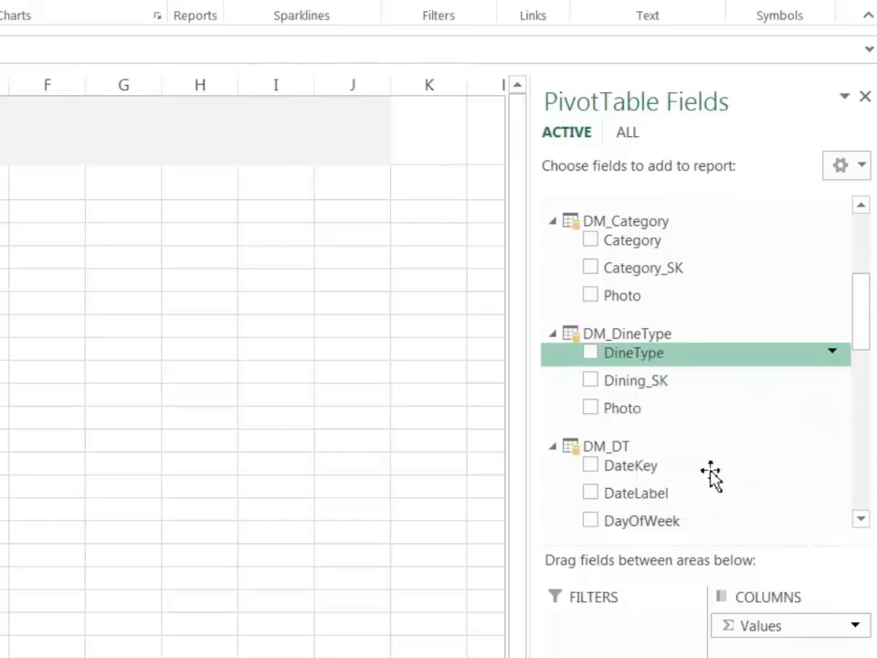
left_click_drag(4, 382, 35, 217)
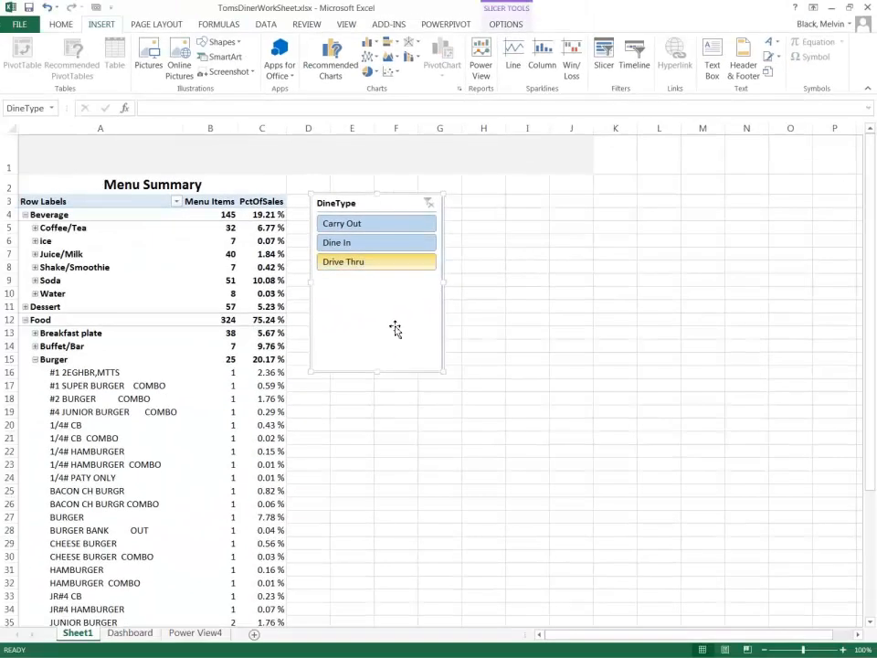
left_click_drag(379, 375, 383, 299)
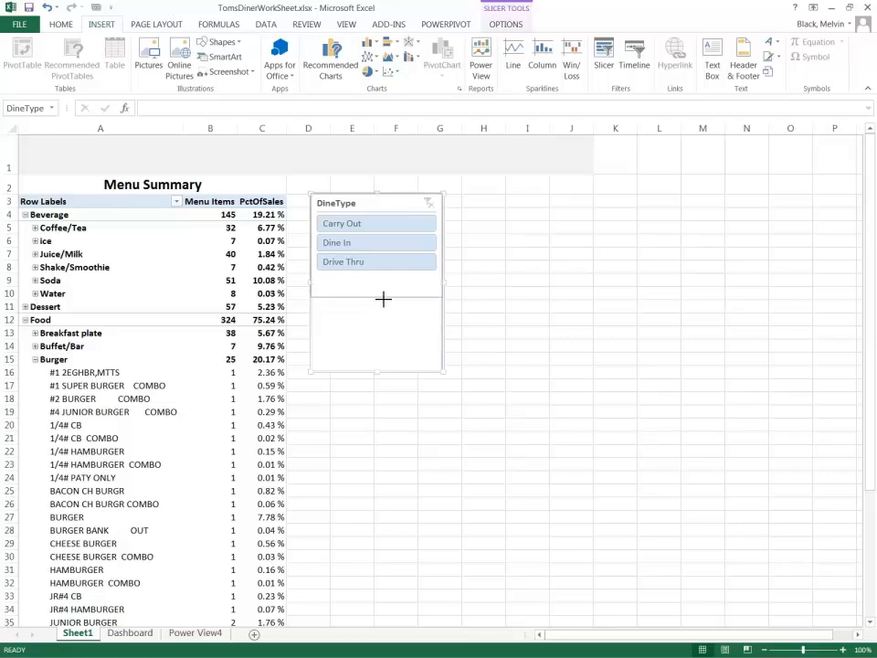
Filter the PivotTable with the DineType slicer by Dine In, Drive Thru and Carry Out in turn.
left_click(359, 242)
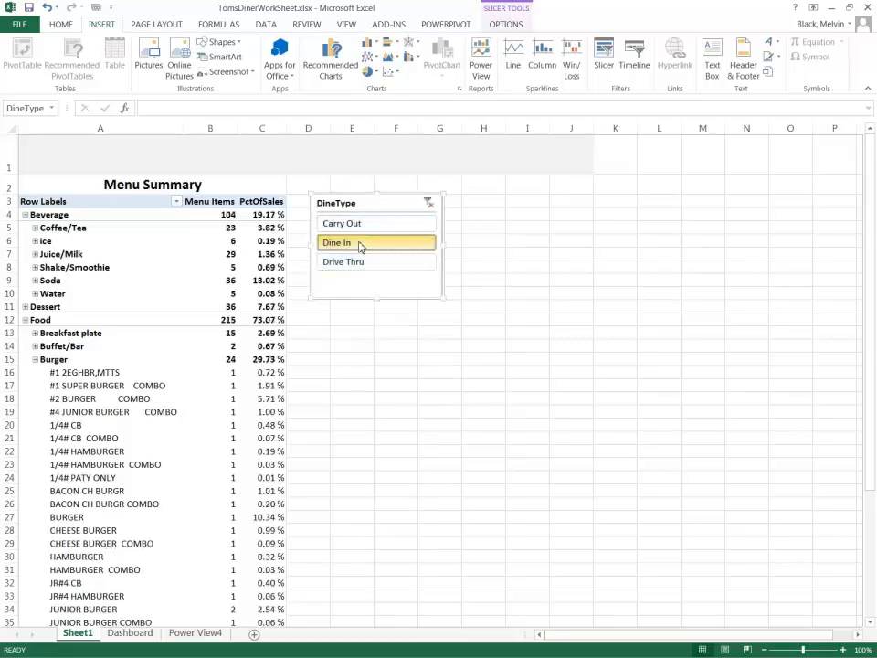
left_click(359, 263)
left_click(360, 223)
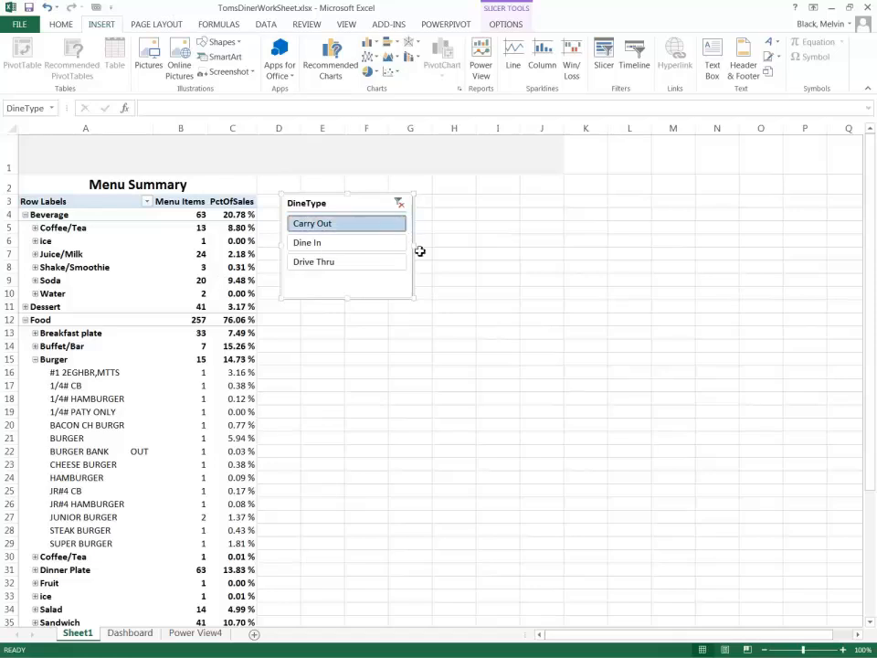
Widen the DineType slicer to about 3.63" and set its number of columns to 3.
left_click_drag(415, 245, 520, 245)
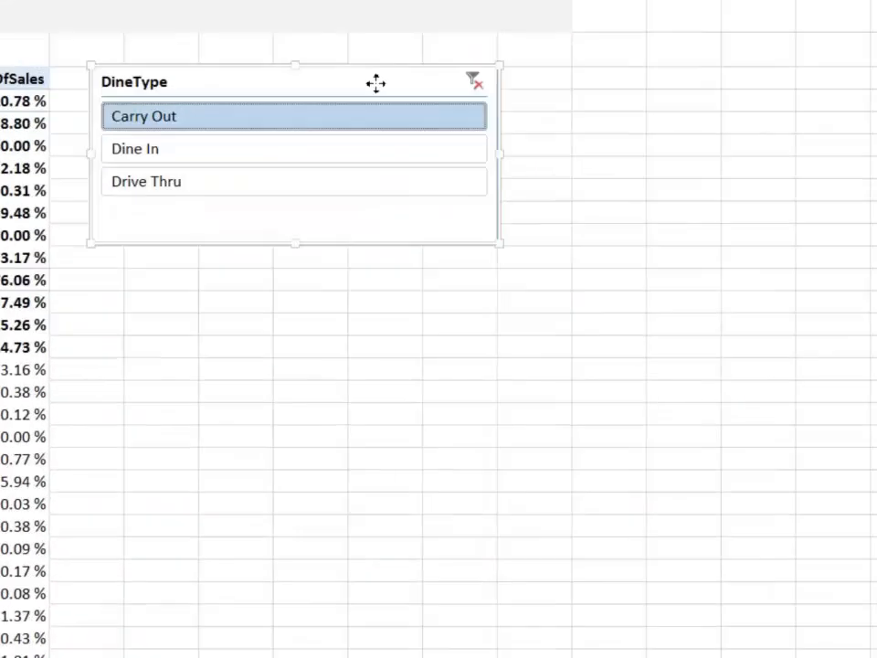
right_click(447, 204)
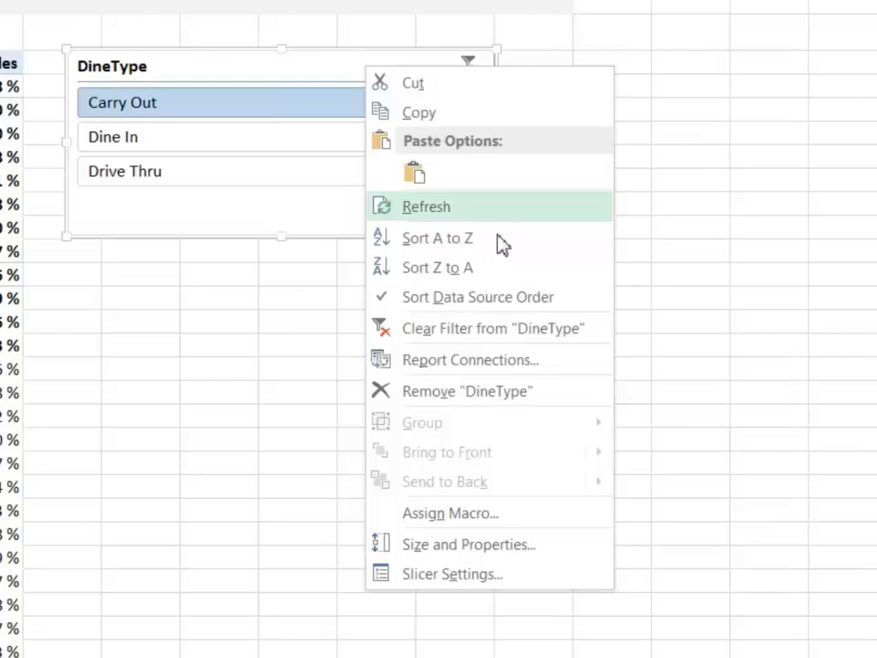
left_click(482, 548)
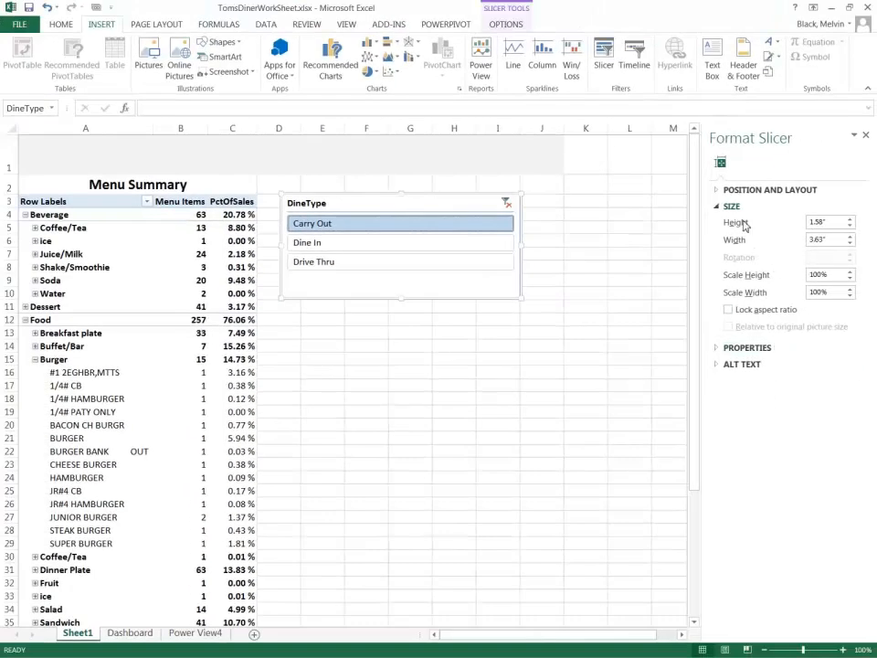
left_click(718, 190)
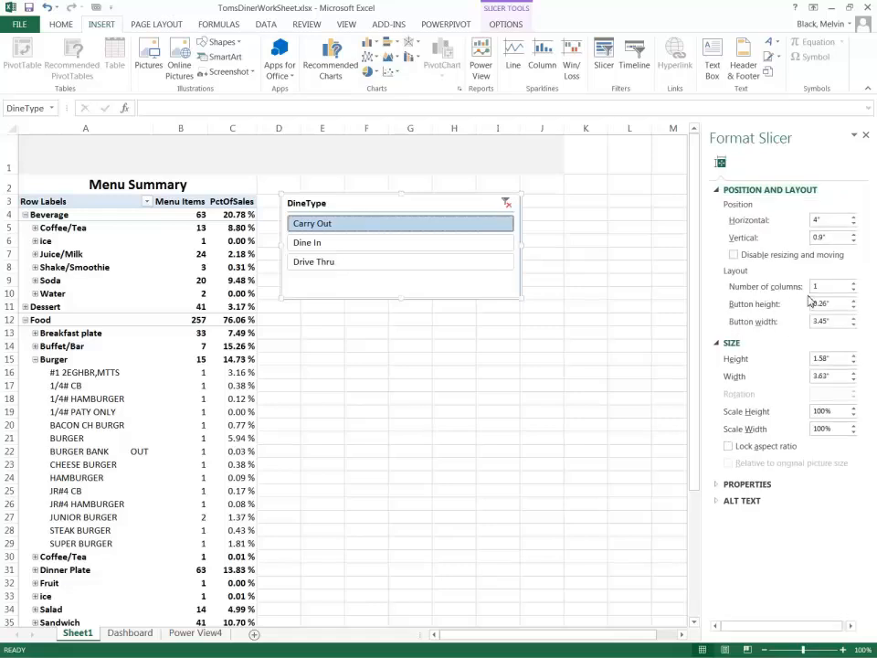
left_click(854, 284)
left_click(854, 284)
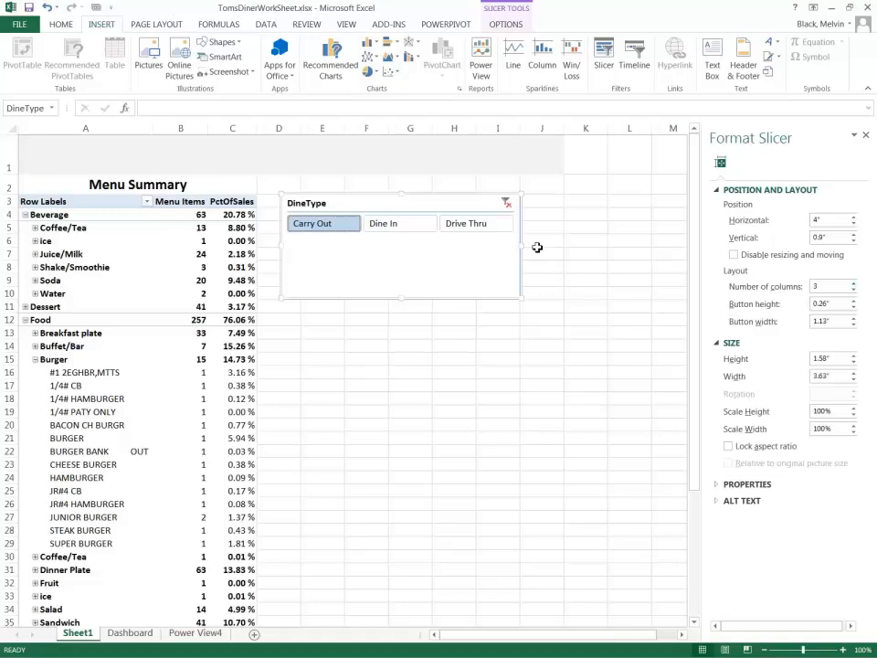
Resize the DineType slicer to about 3.98" wide and 0.59" high, and move it up over the gray banner.
left_click_drag(521, 245, 543, 245)
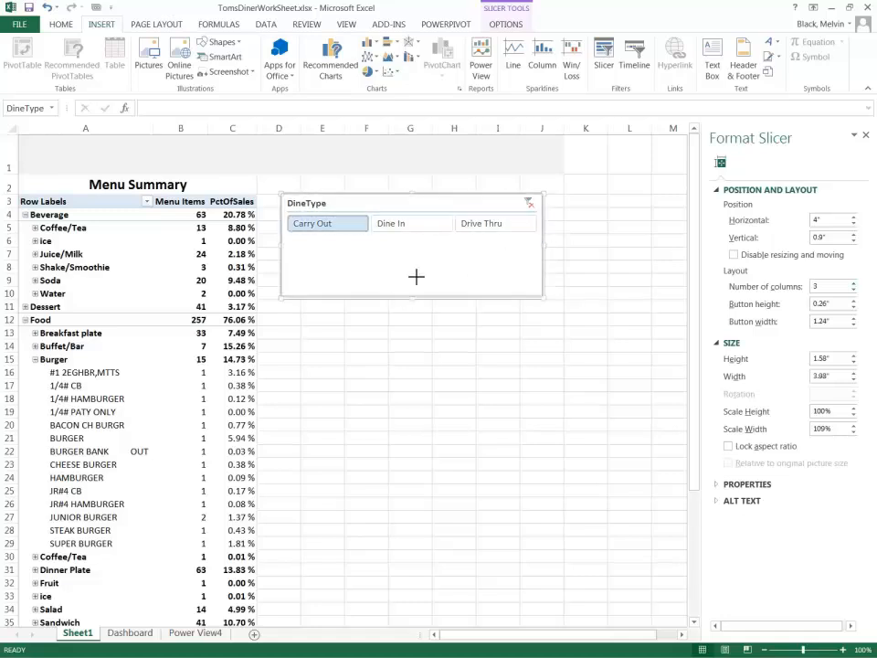
left_click_drag(420, 235, 420, 245)
left_click_drag(339, 199, 383, 198)
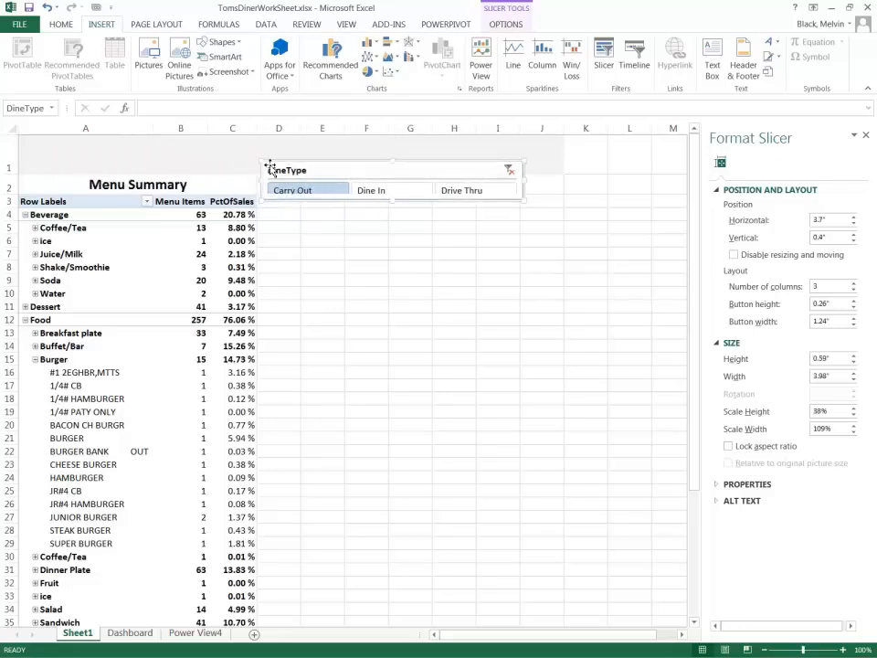
Make row 1 taller and fit the slicer inside the banner, about 0.74" high, at 0.06" horizontal and 0.12" vertical position.
left_click_drag(11, 198, 11, 201)
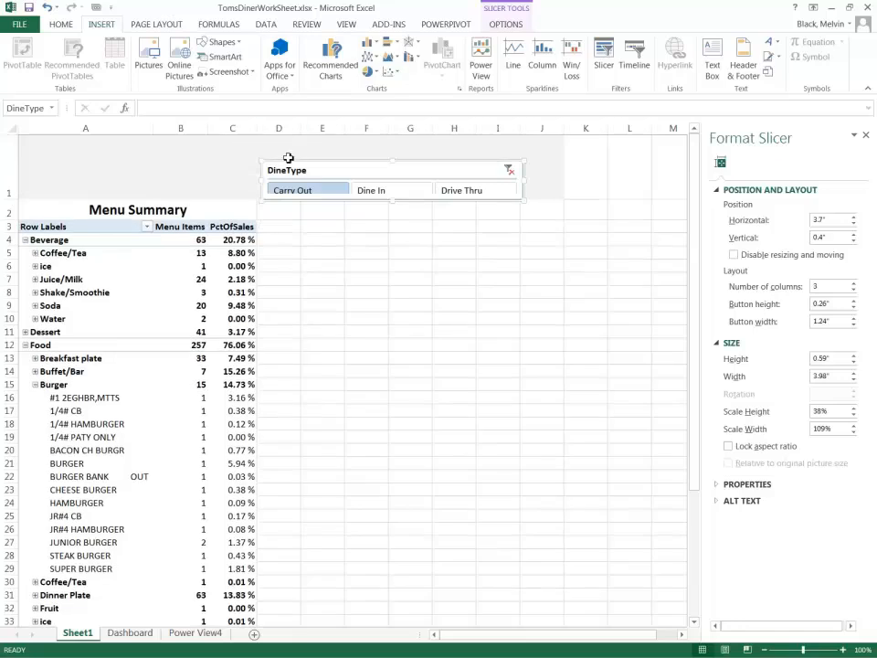
left_click_drag(287, 164, 56, 148)
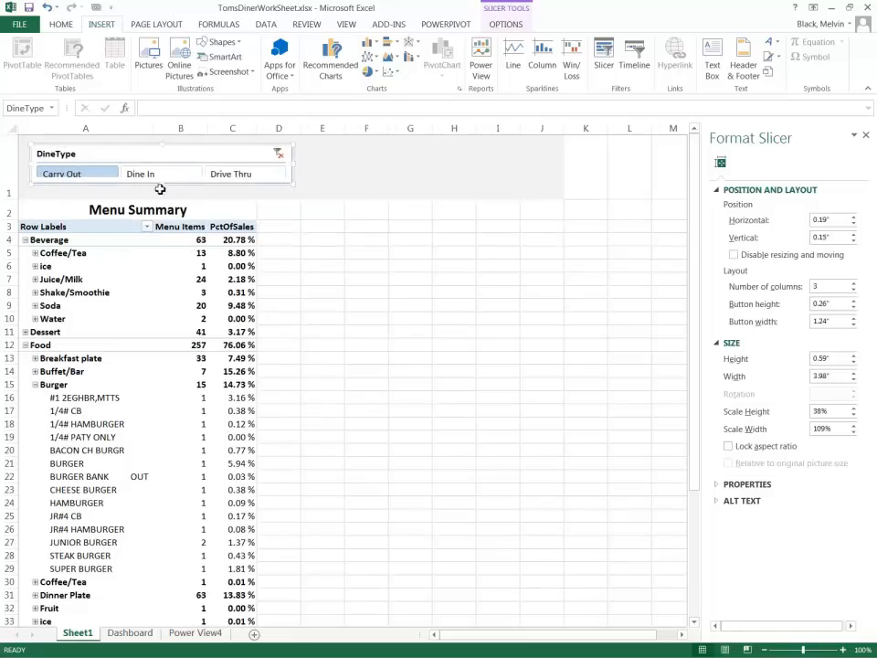
left_click_drag(163, 184, 164, 194)
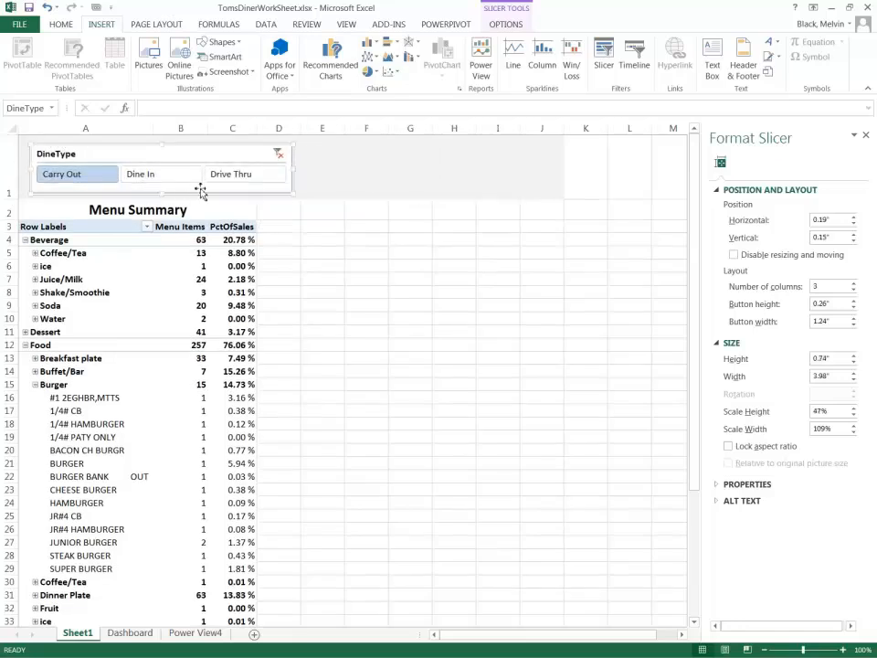
left_click_drag(50, 146, 41, 145)
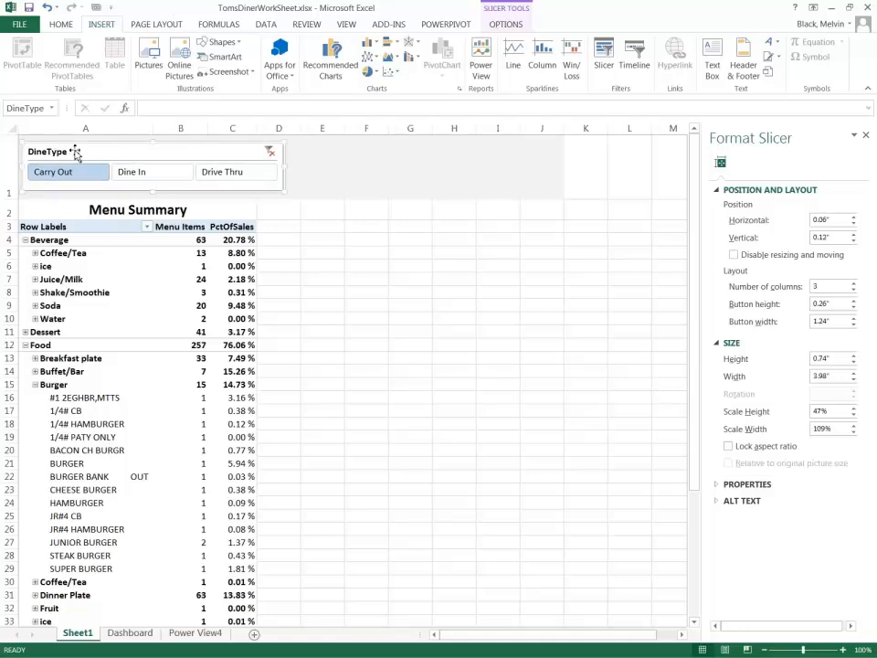
Change the DineType slicer's header caption to "Customer Dining Experience".
right_click(77, 152)
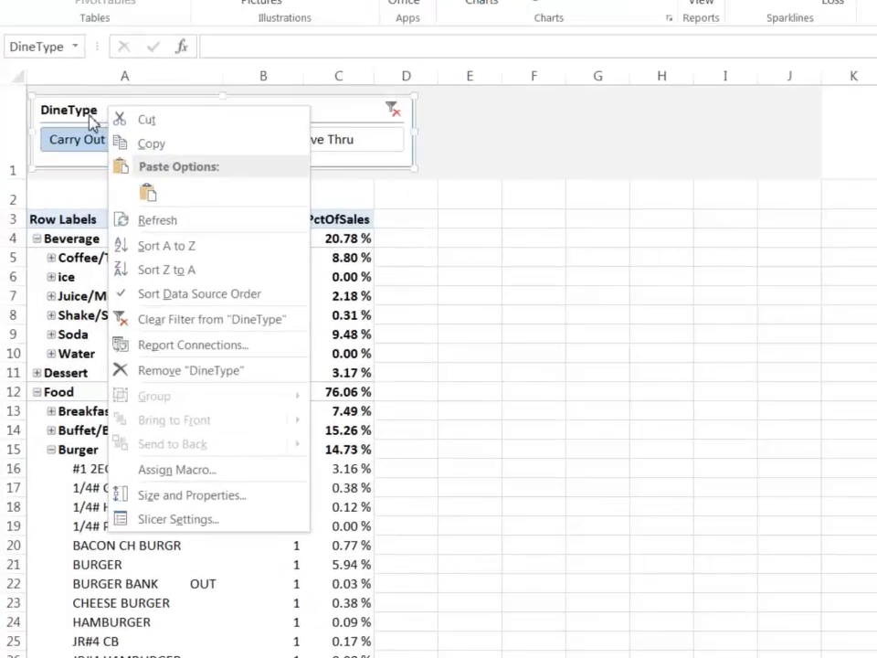
left_click(219, 520)
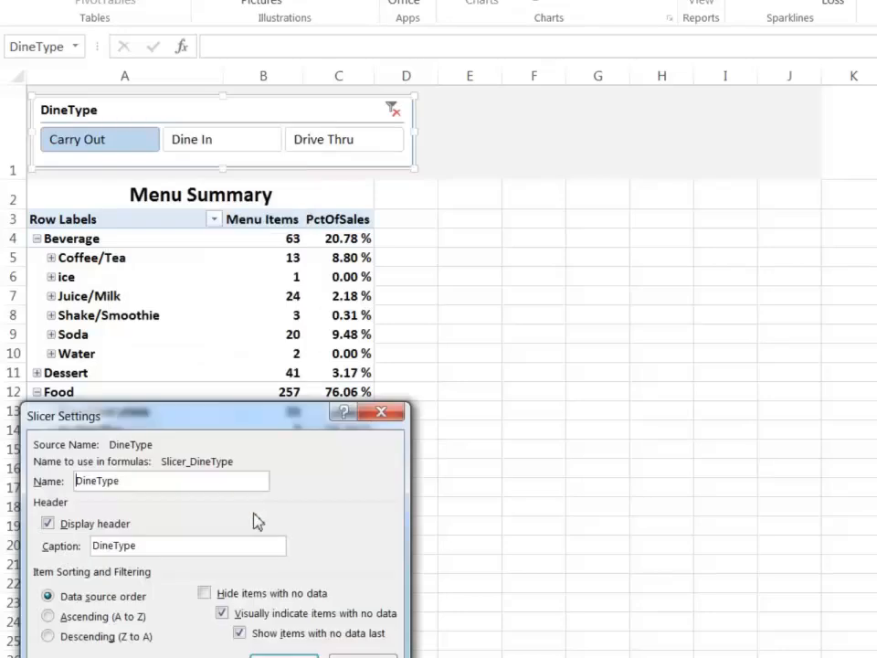
left_click_drag(229, 420, 723, 366)
left_click(659, 493)
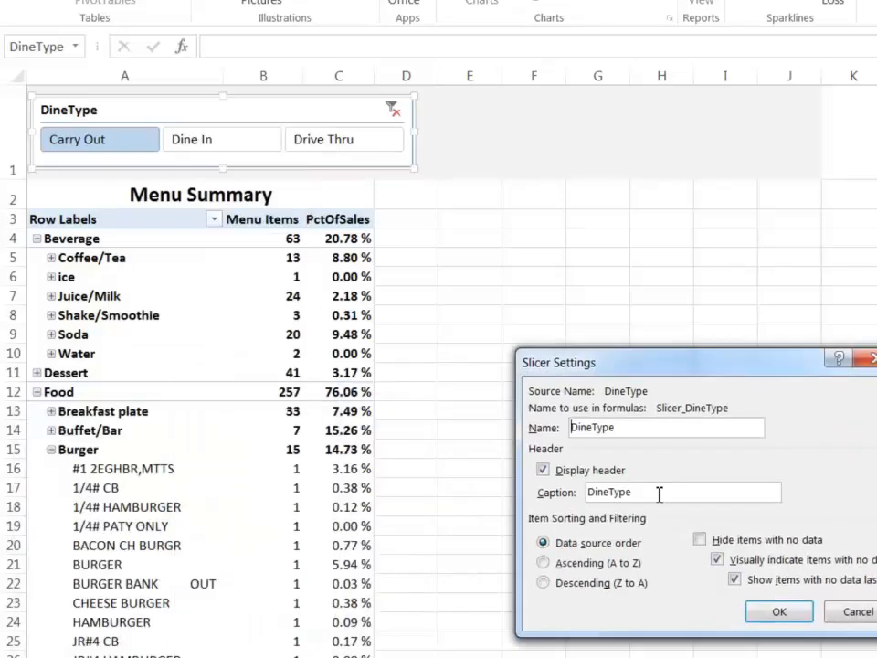
left_click_drag(676, 499, 552, 500)
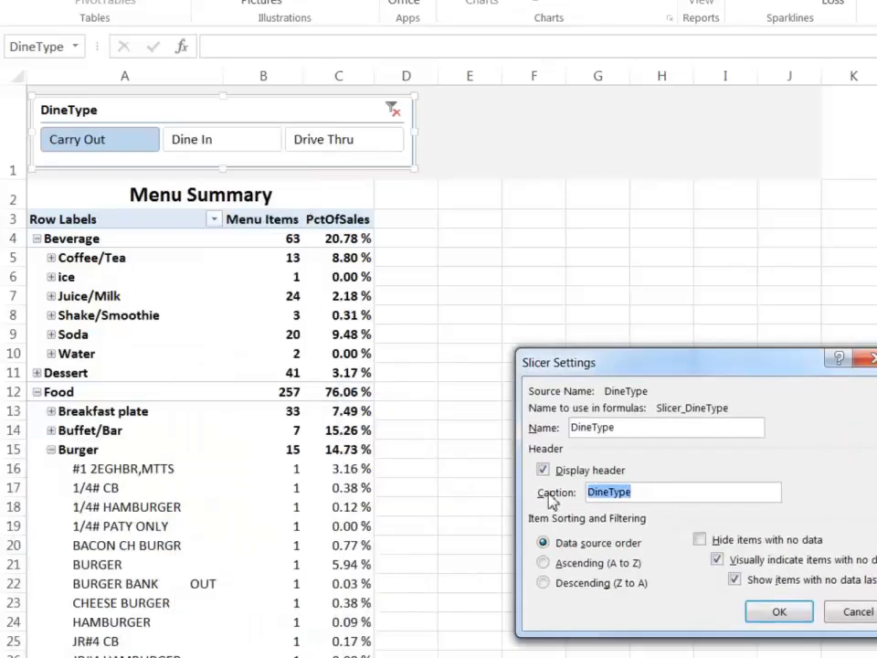
type("Customer")
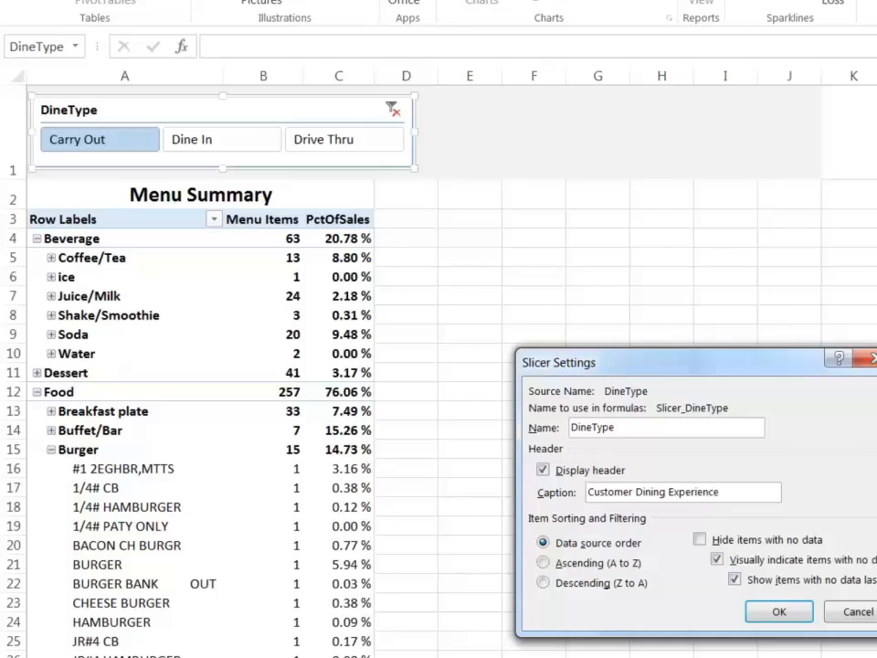
left_click(778, 611)
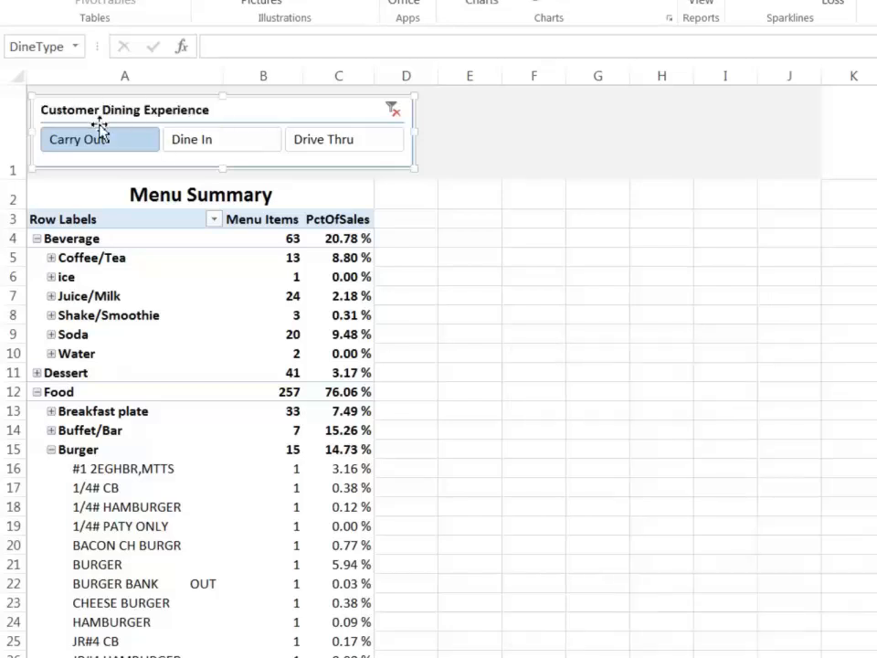
Test the Customer Dining Experience slicer with different options, finishing with the PivotTable filtered to Dine In.
left_click(274, 145)
left_click(294, 151)
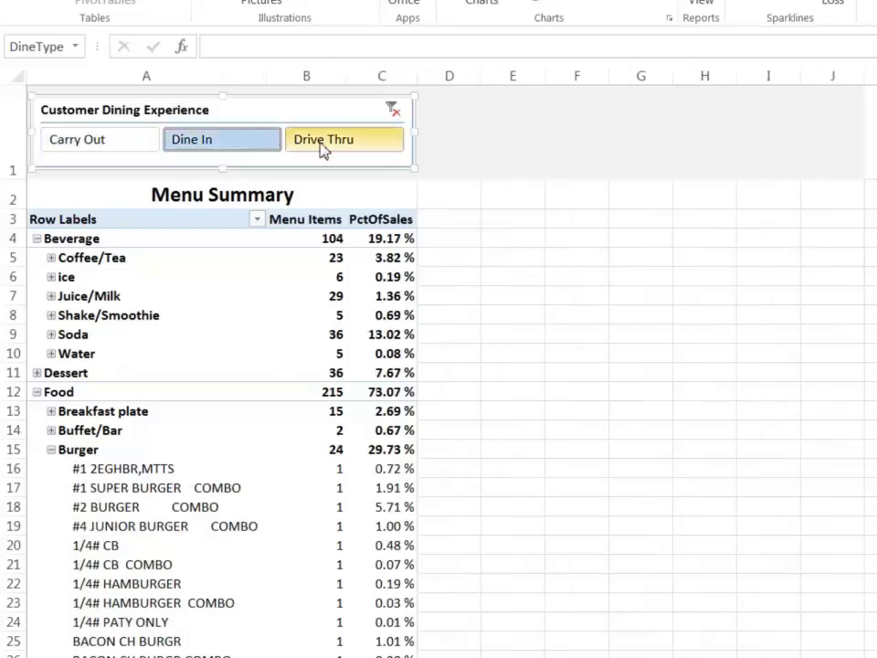
left_click(121, 145)
left_click(201, 143)
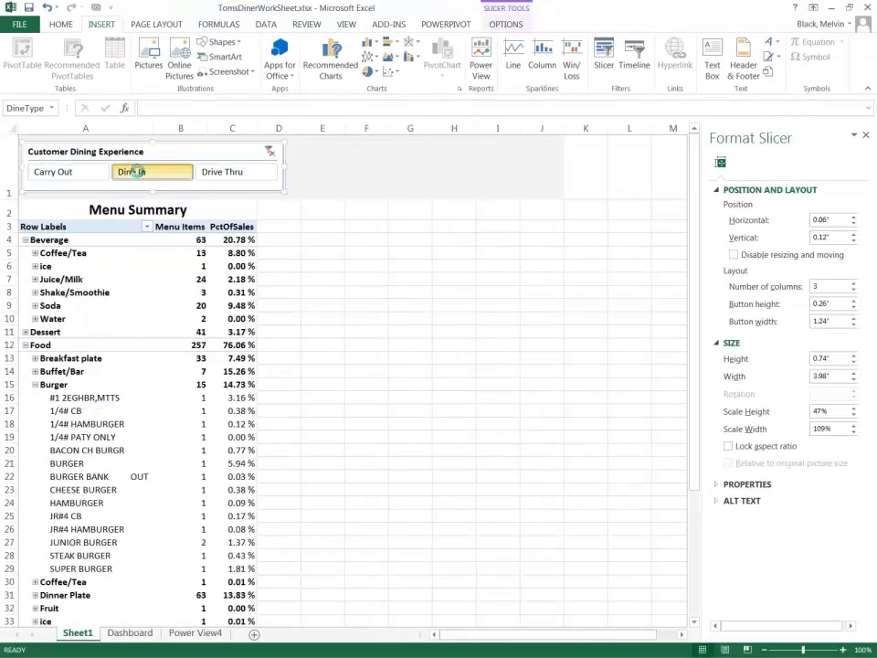
left_click(207, 177)
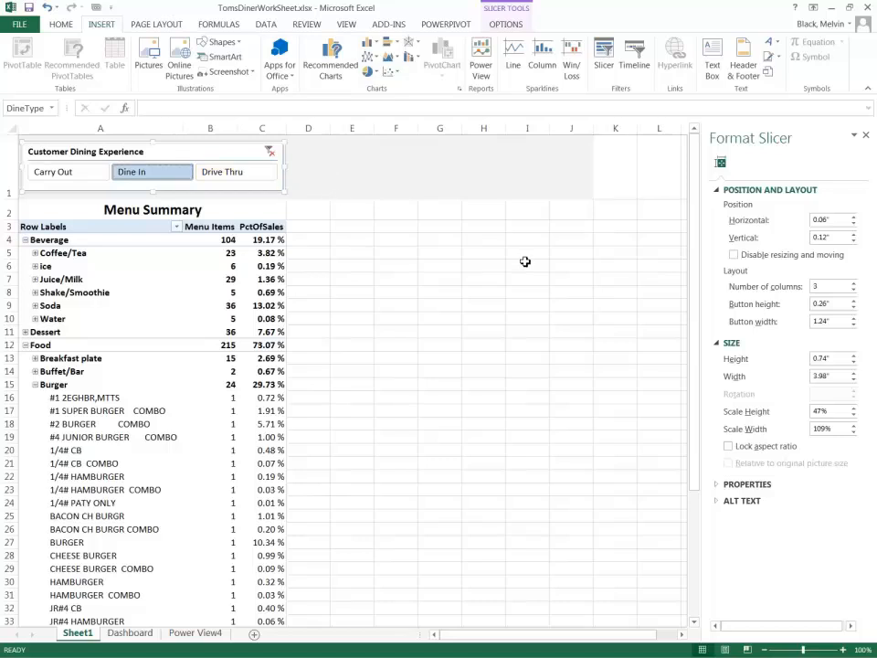
Try to insert another slicer from the existing connections, and close the slicer's formatting options.
left_click(609, 71)
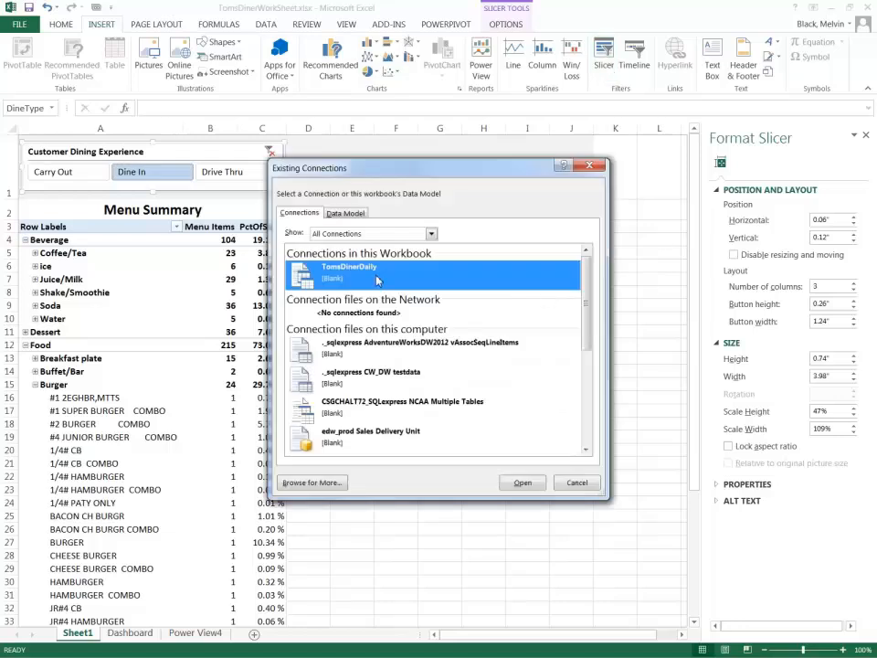
left_click(574, 482)
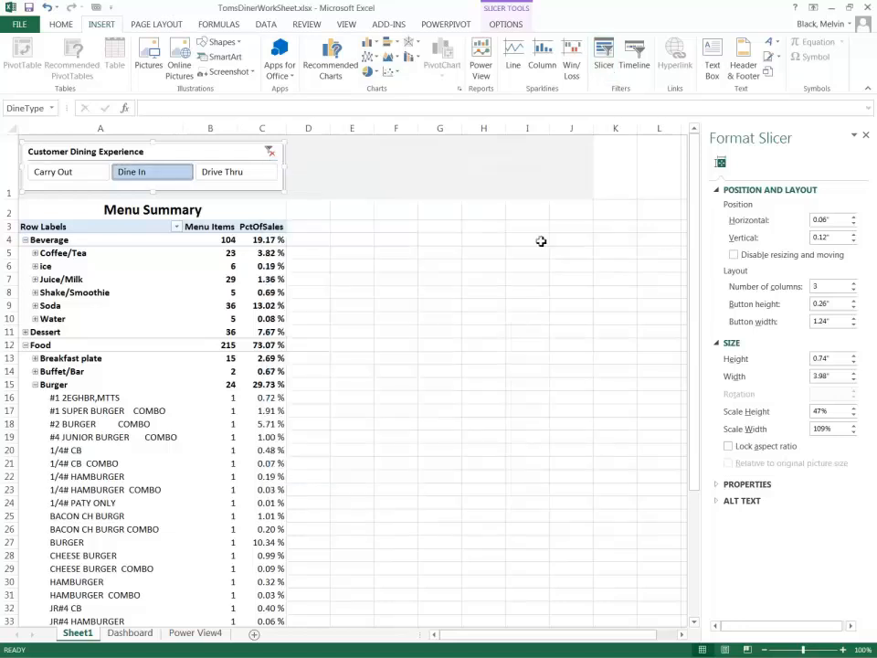
left_click(865, 135)
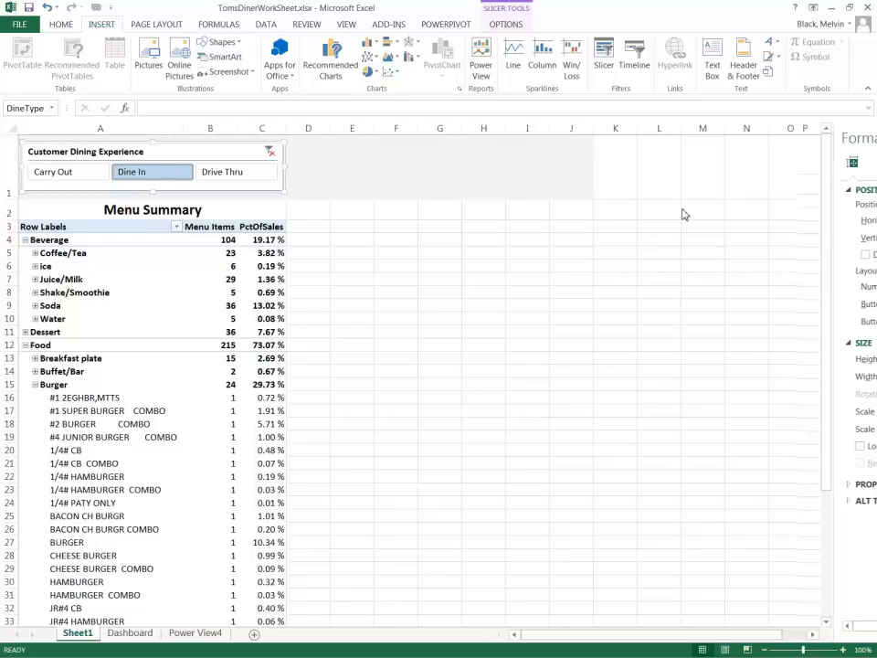
Add a slicer for the Category field of DM_Category and place it beside the Menu Summary PivotTable.
left_click(208, 293)
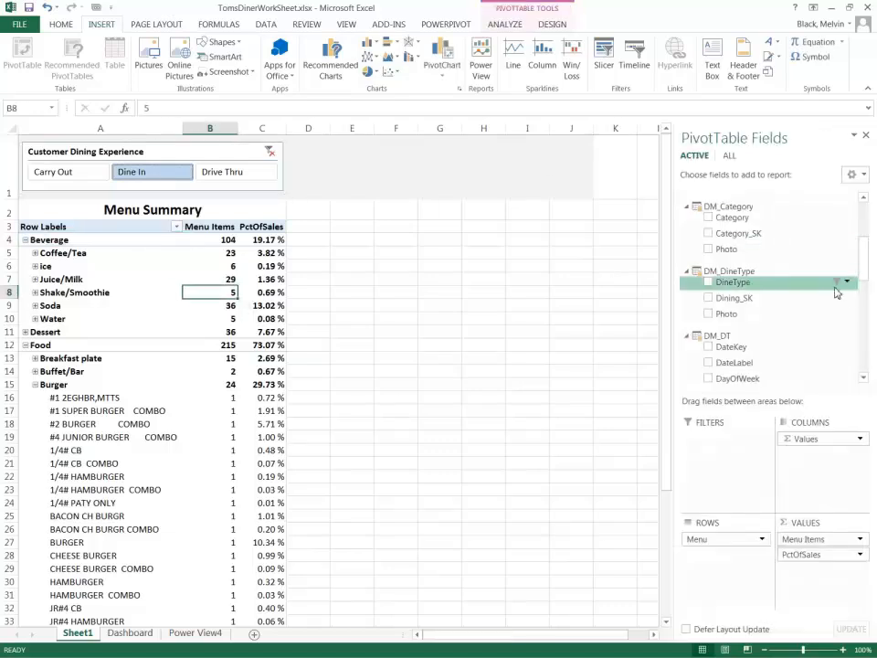
mouse_move(863, 255)
left_mouse_down()
mouse_move(864, 222)
mouse_move(860, 325)
mouse_move(859, 241)
left_mouse_up()
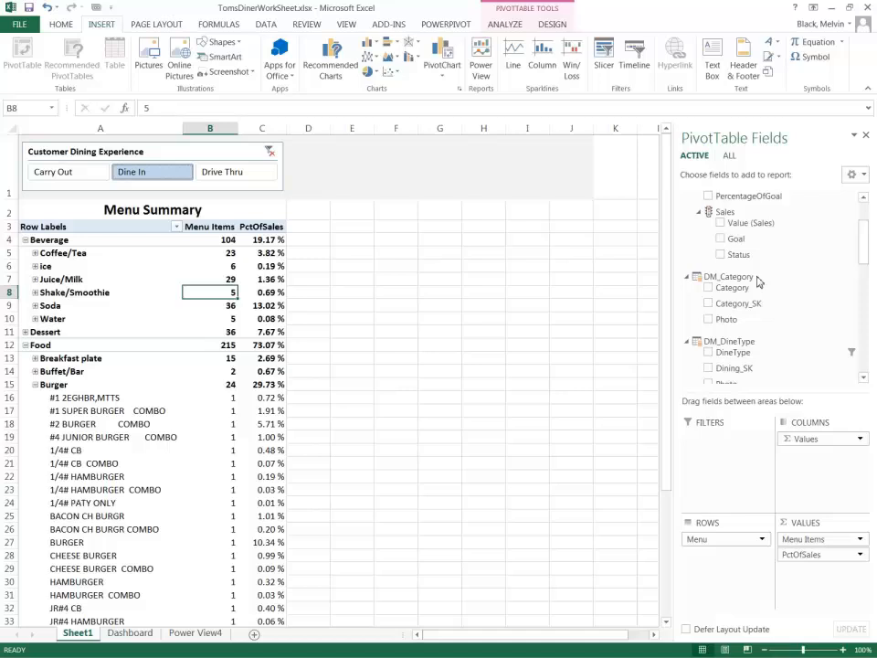
left_click(708, 288)
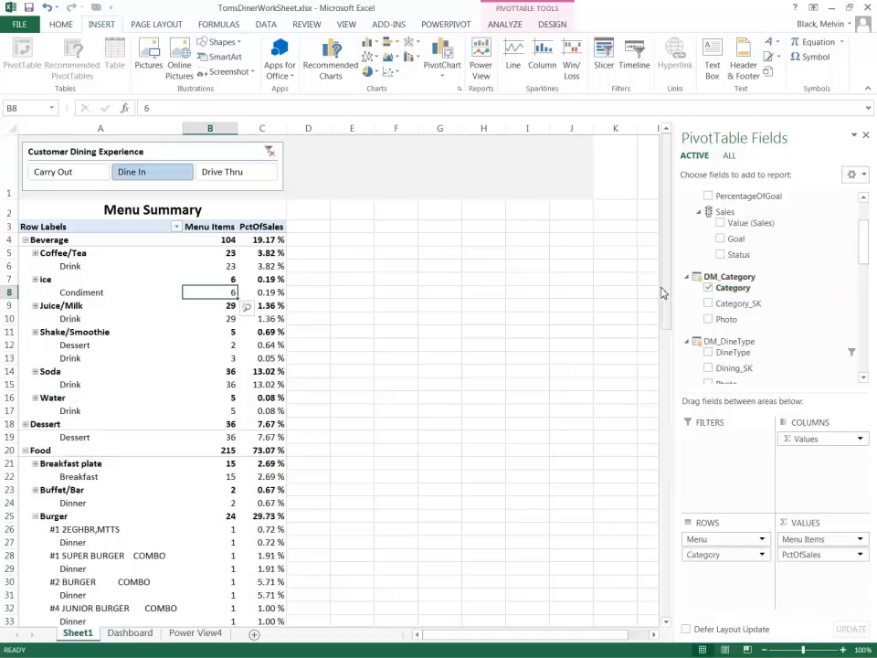
left_click(708, 288)
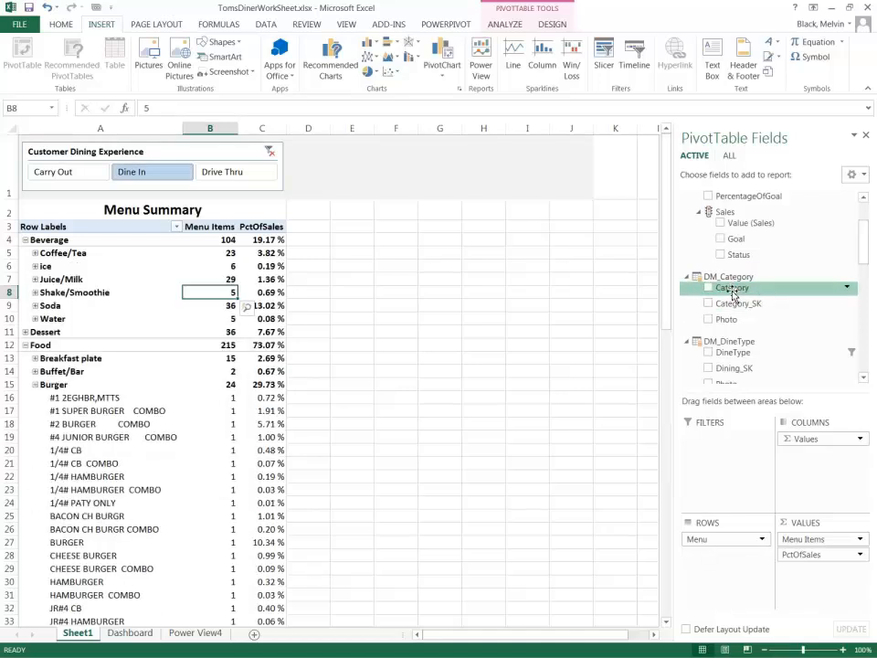
right_click(732, 289)
left_click(790, 358)
left_click_drag(372, 296, 415, 215)
Lay out the Category slicer's buttons in 7 columns and widen the slicer to about 4.57".
right_click(403, 213)
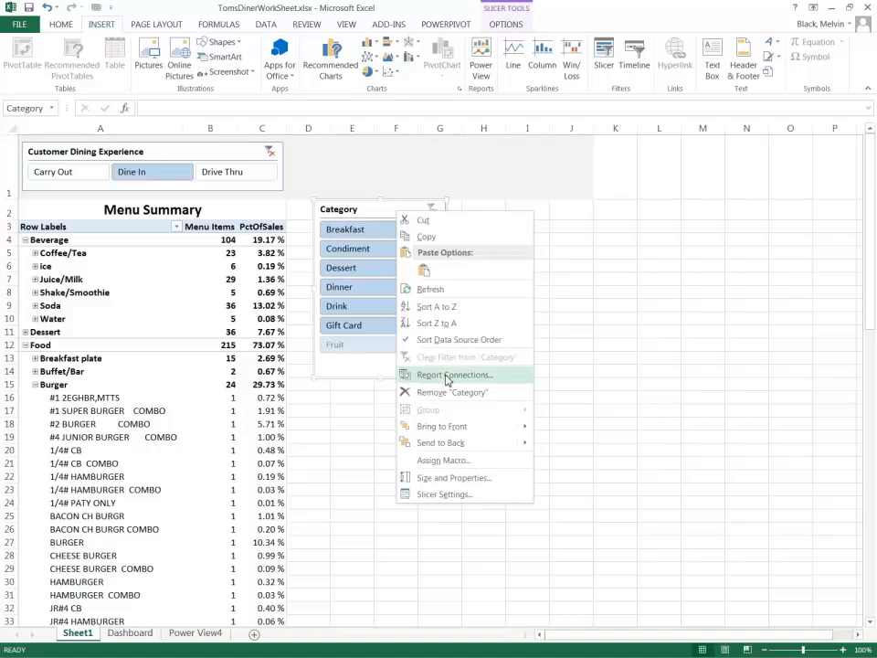
left_click(479, 477)
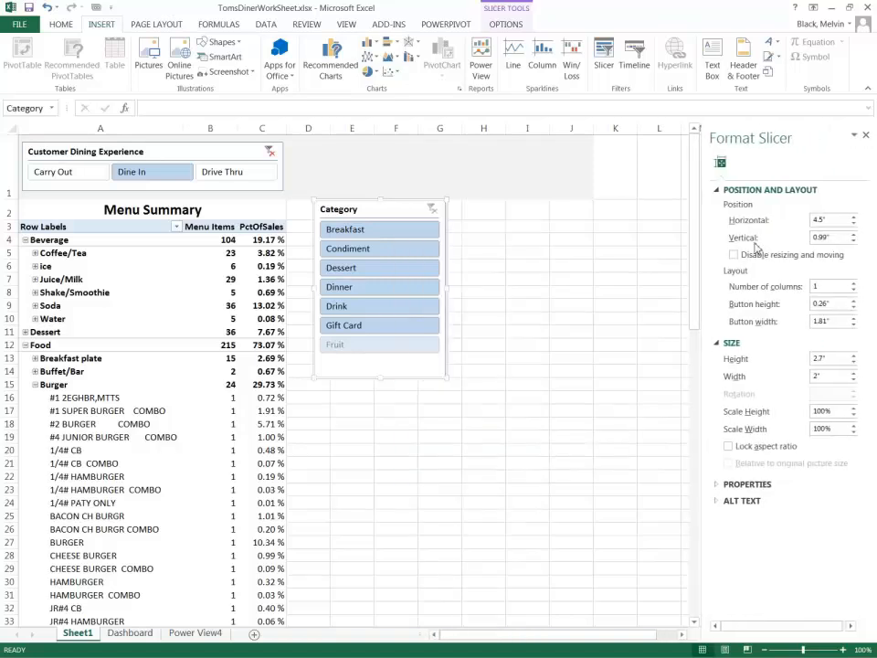
left_click(852, 284)
left_click(853, 284)
left_click(853, 284)
left_click(853, 284)
left_click(853, 284)
left_click(852, 284)
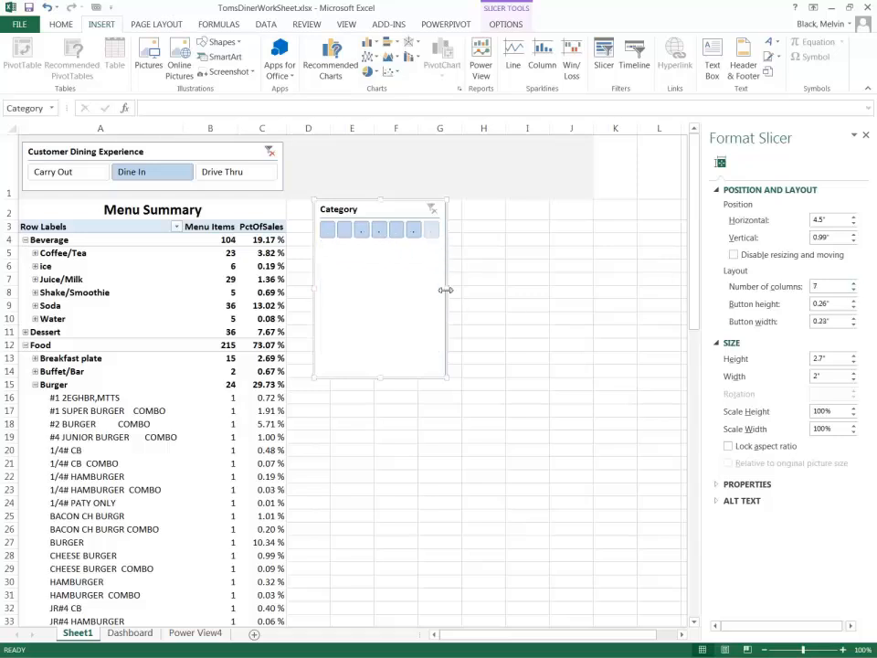
left_click_drag(448, 292, 616, 289)
Widen column J to extend the banner, and fit the Category slicer inside it, about 5.56" wide and 0.76" high.
left_click(562, 160)
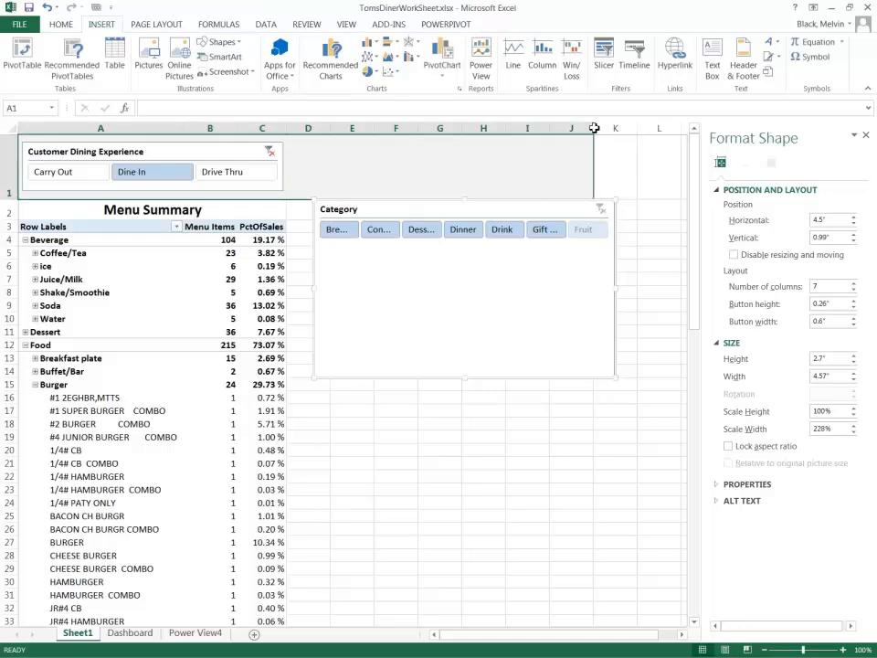
left_click_drag(593, 127, 666, 128)
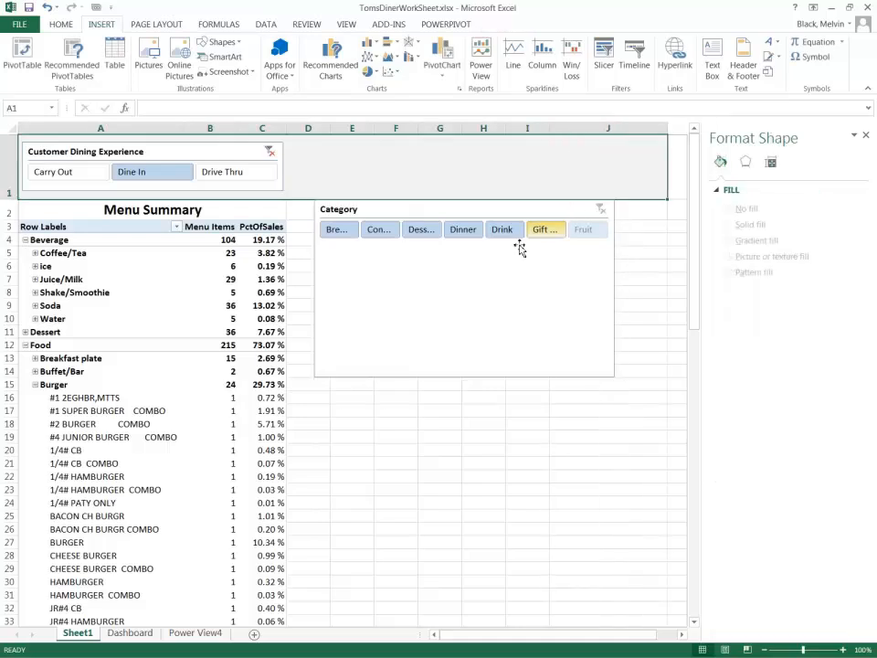
left_click(618, 290)
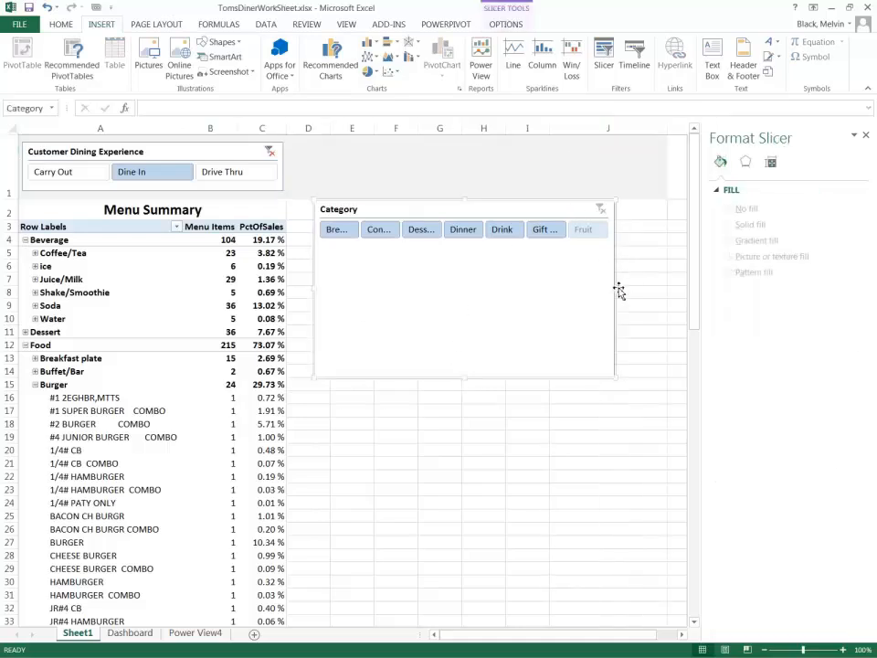
left_click_drag(617, 288, 681, 286)
left_click_drag(503, 380, 501, 264)
left_click_drag(430, 208, 409, 150)
left_click_drag(471, 209, 471, 192)
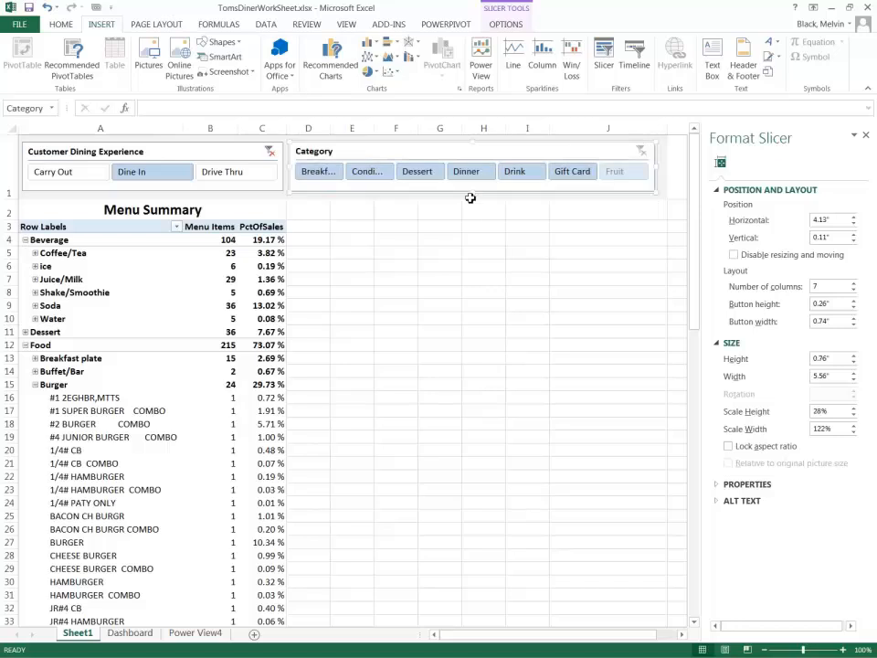
Filter the PivotTable to Breakfast after trying Condiment, and resize both slicers to sit side by side, Category about 6.58" wide.
left_click(368, 173)
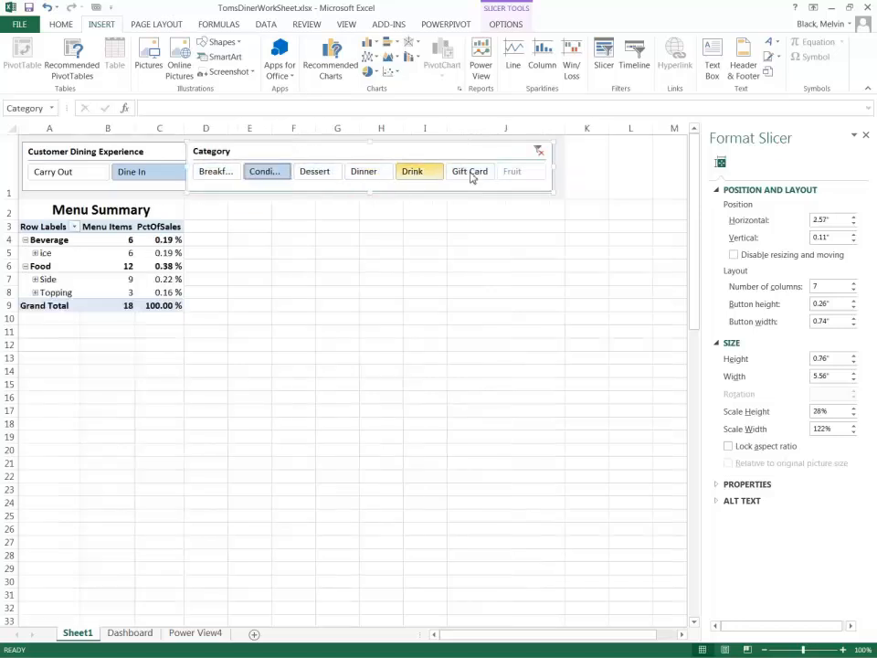
left_click(222, 171)
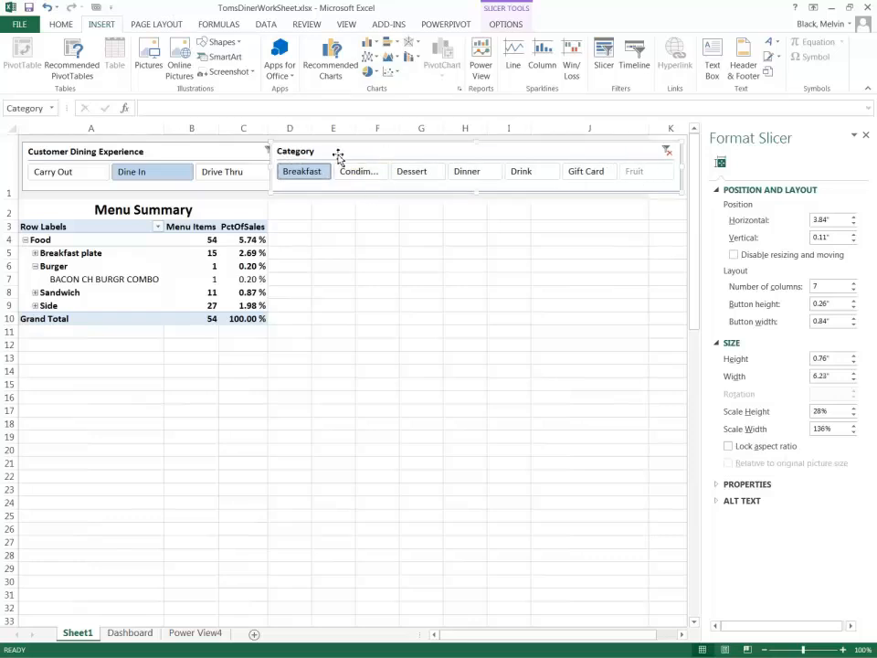
left_click(271, 182)
left_click_drag(278, 170, 249, 168)
left_click(282, 194)
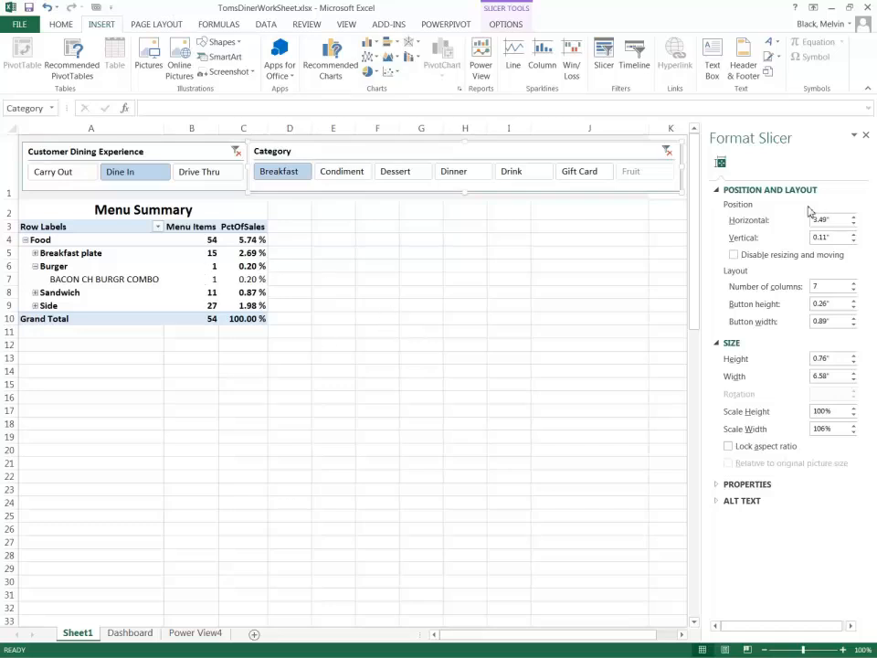
left_click(868, 137)
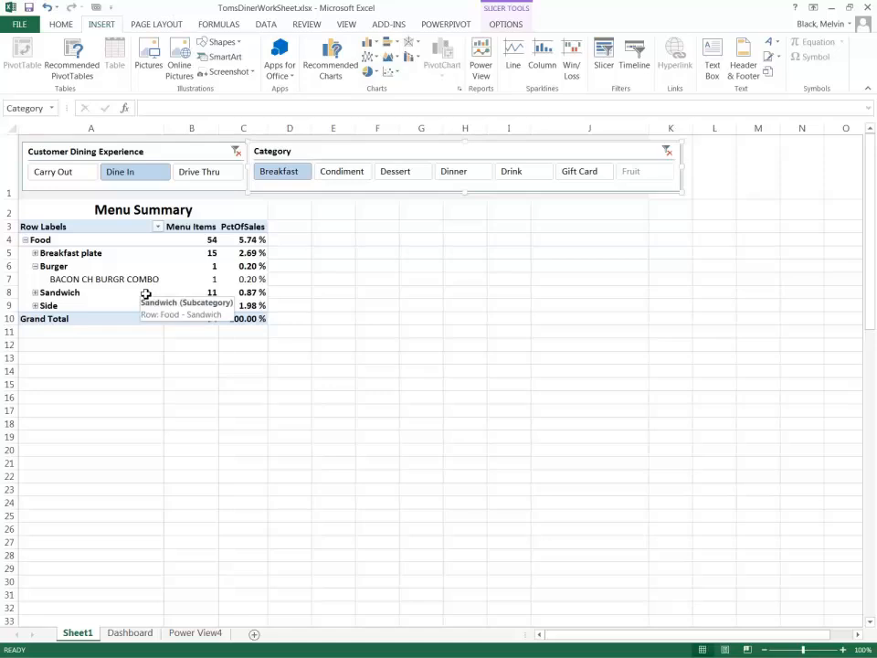
Insert a PivotChart from the TomsDinerDaily connection on the existing worksheet, and place it beside the PivotTable with a reduced height.
left_click(270, 24)
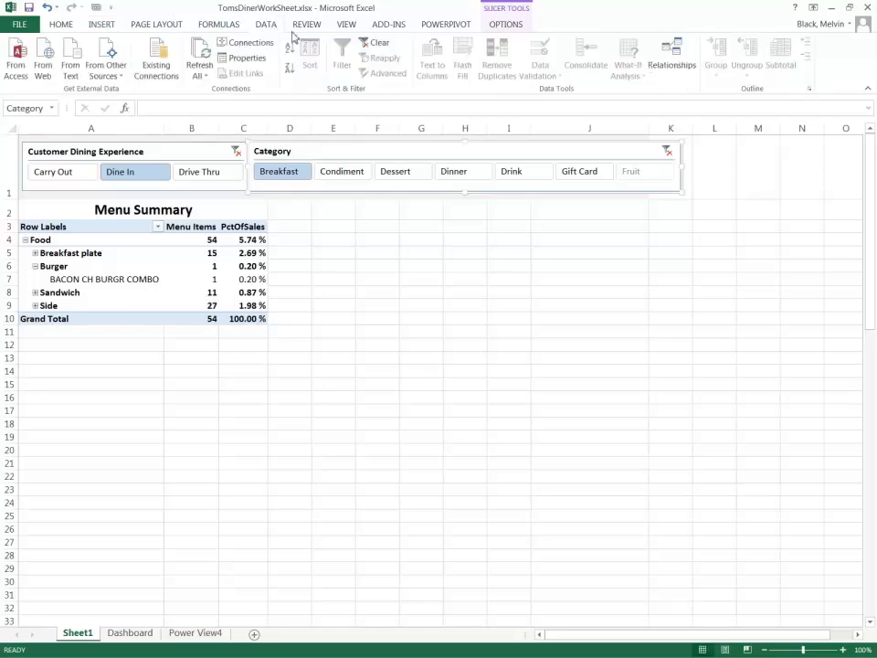
left_click(165, 79)
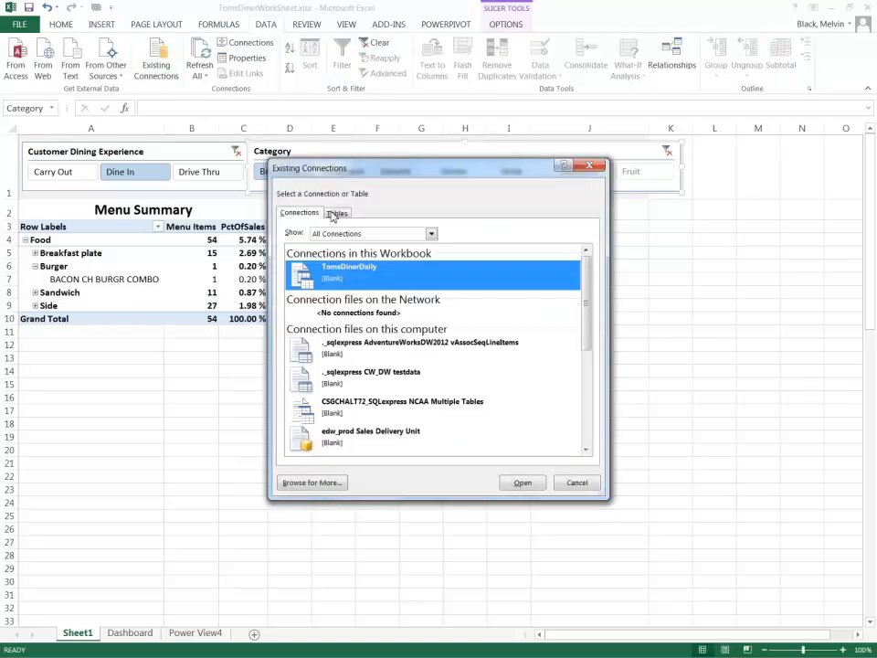
left_click(523, 483)
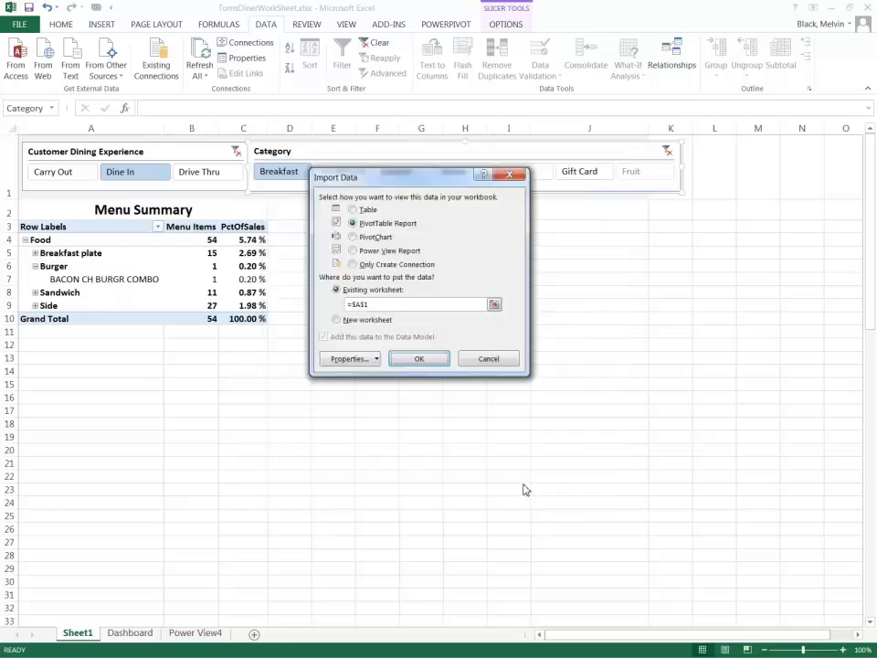
left_click(373, 239)
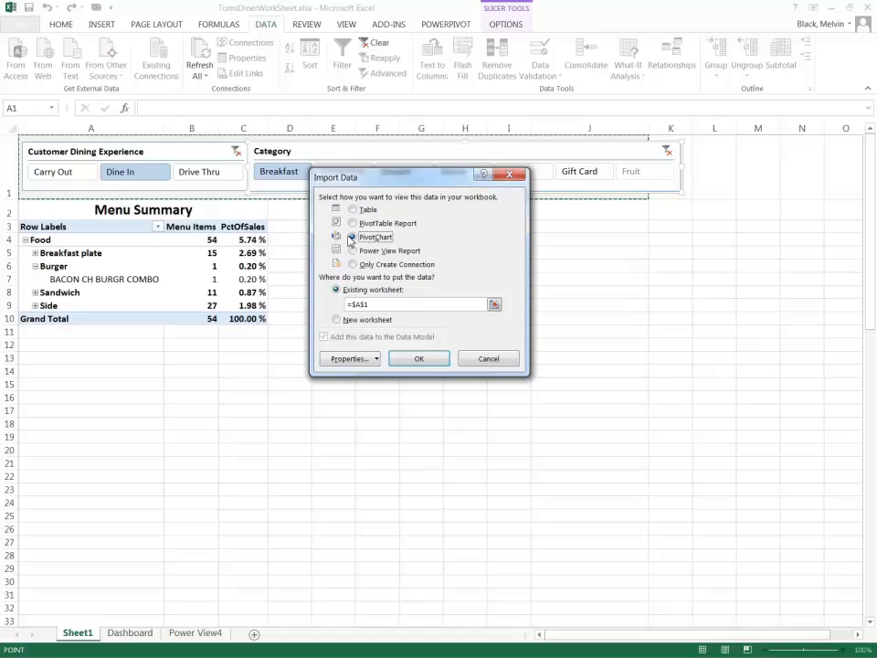
left_click(417, 362)
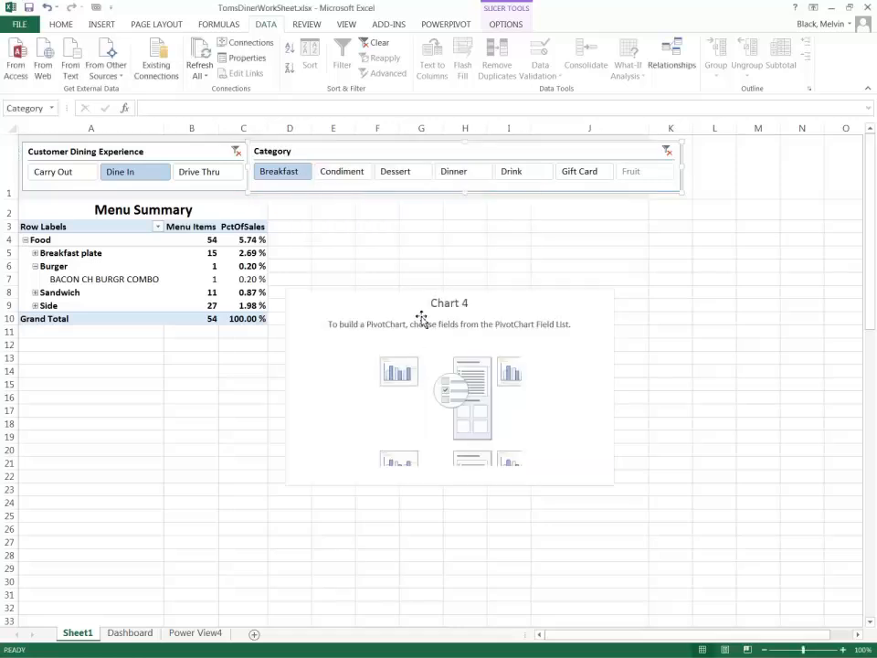
left_click_drag(374, 300, 370, 230)
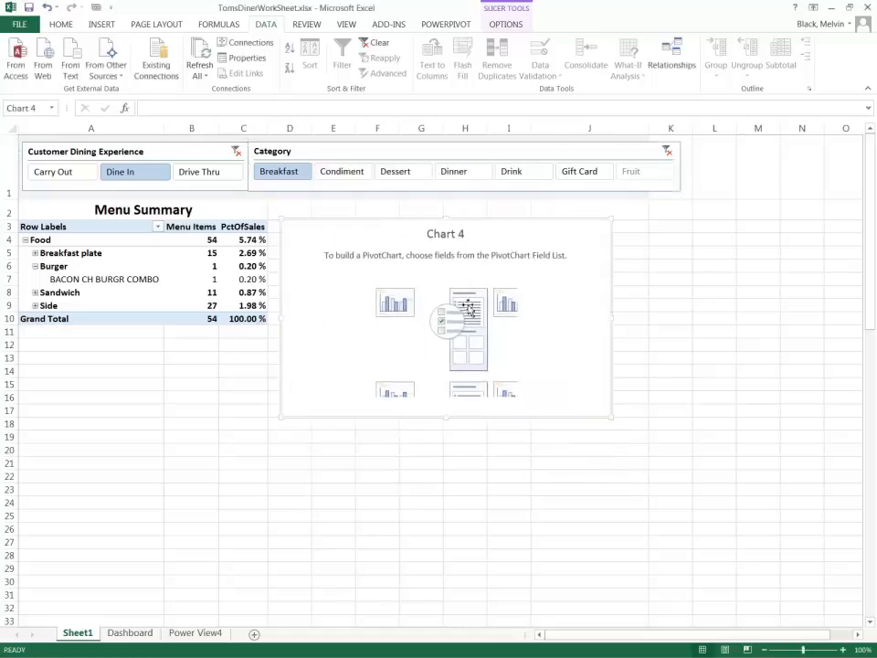
left_click_drag(446, 419, 448, 373)
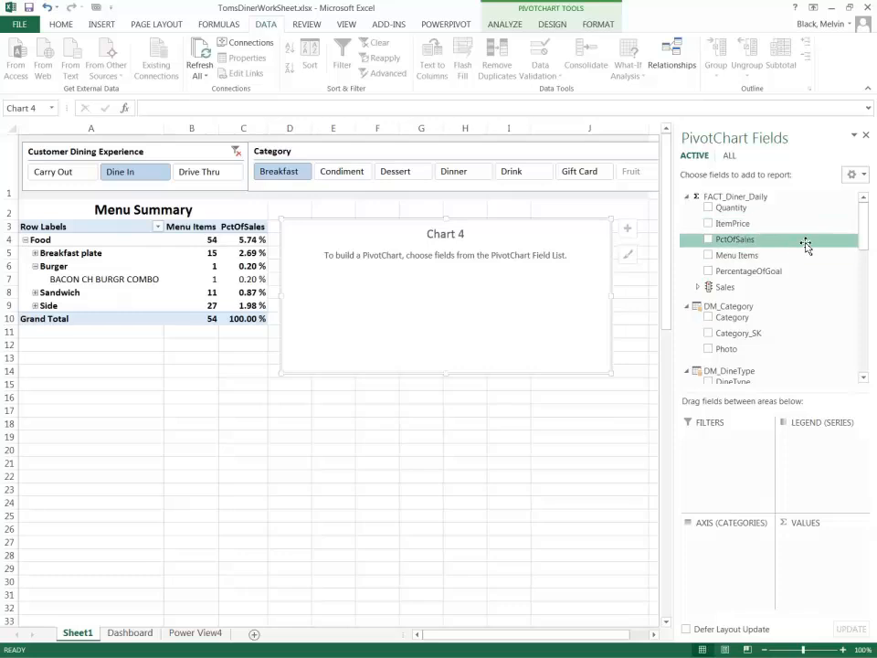
Chart the Sales value by DayOfWeekLabel, and make the PivotChart slightly taller and wider.
left_click(698, 286)
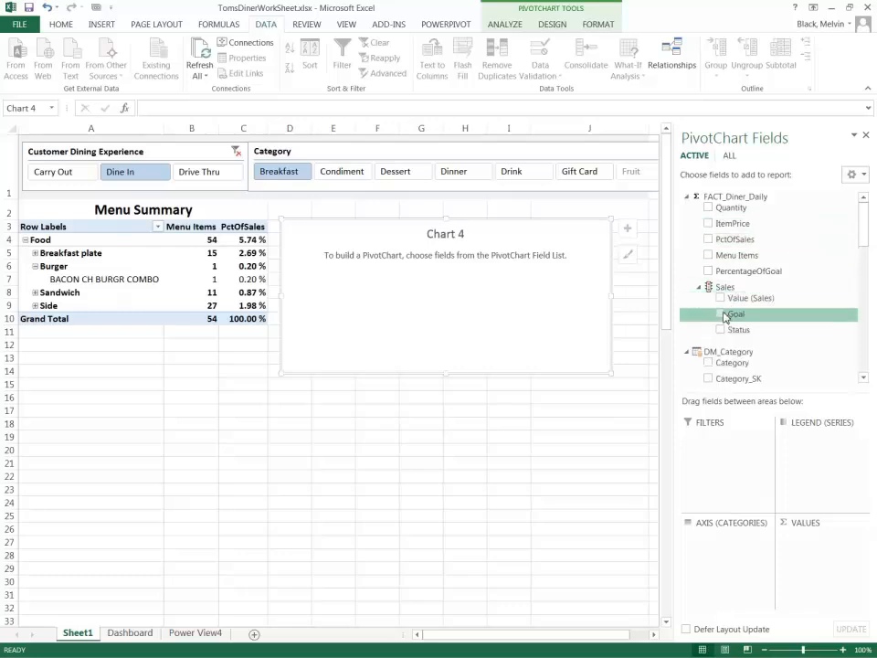
left_click(720, 297)
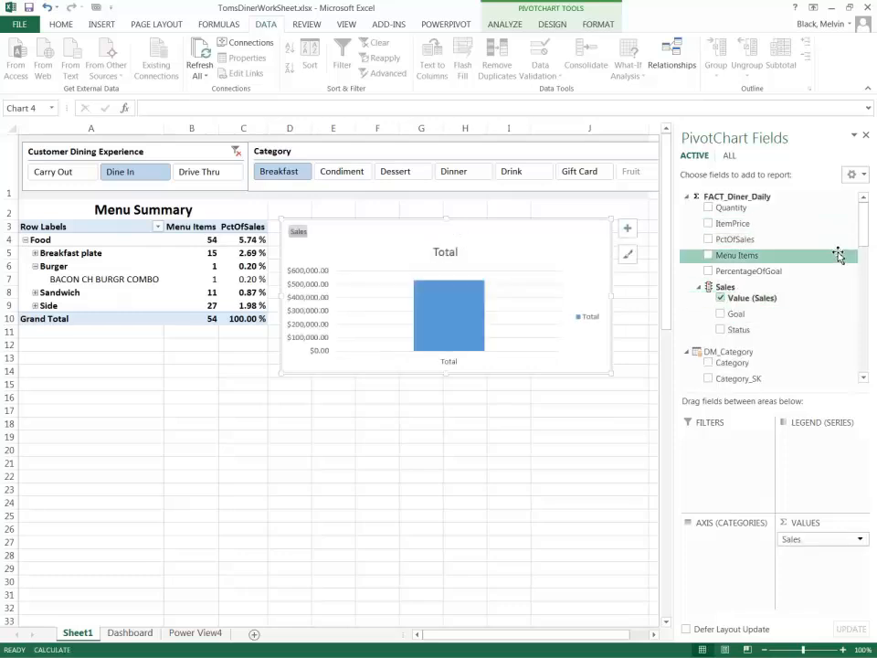
left_click_drag(863, 232, 863, 293)
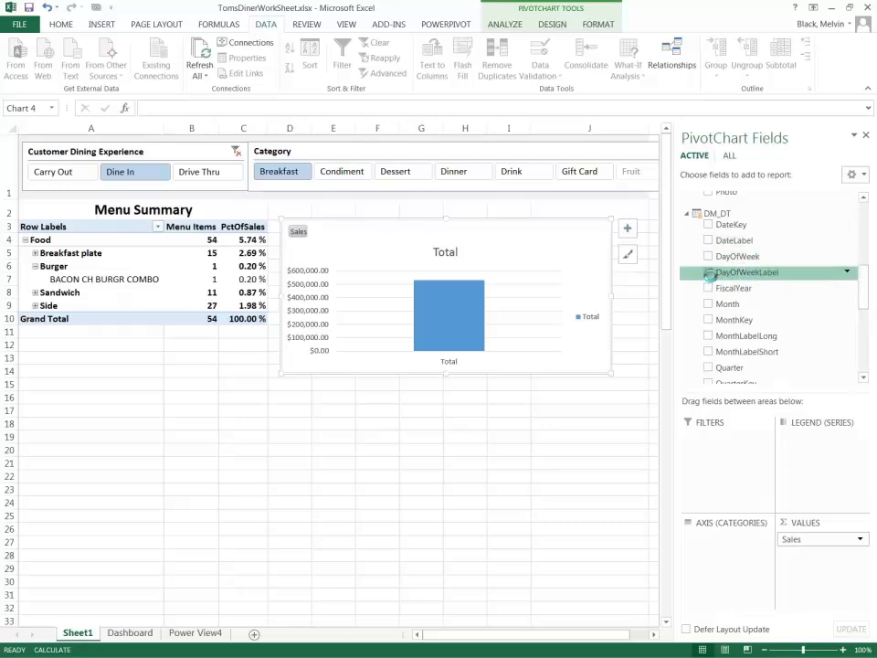
left_click(709, 273)
left_click_drag(444, 376, 447, 388)
left_click_drag(613, 304, 638, 303)
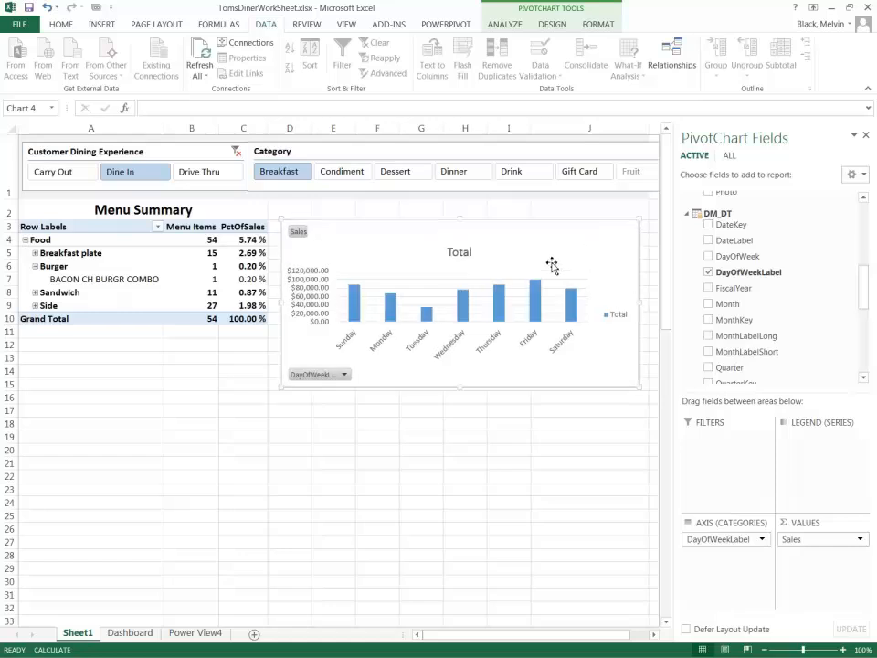
left_click(553, 24)
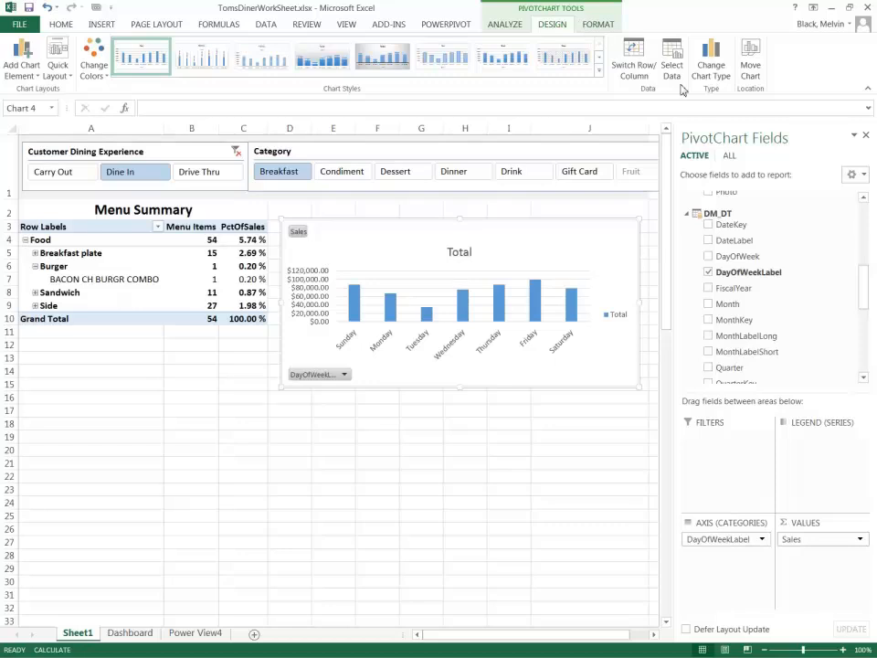
left_click(711, 62)
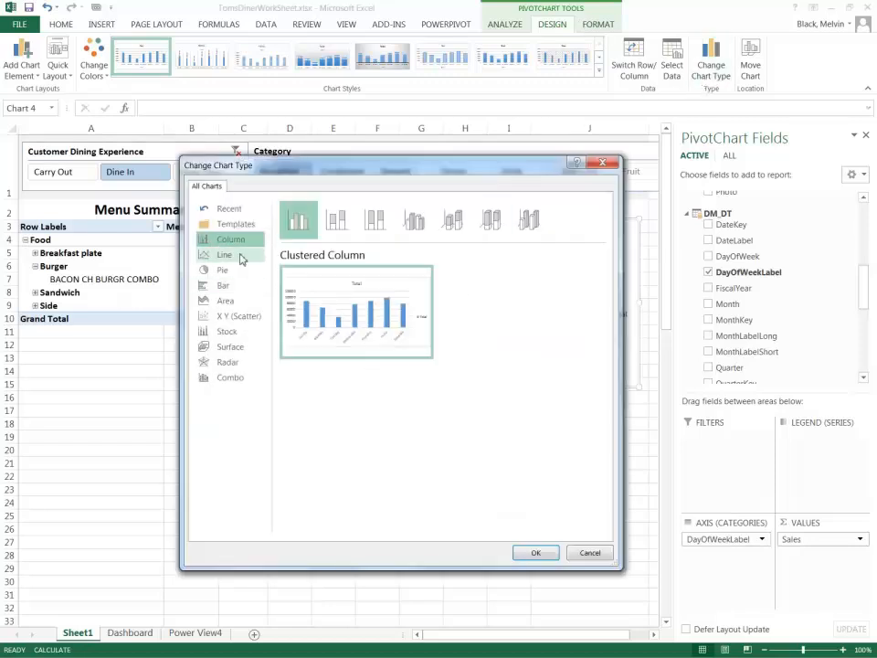
left_click(223, 286)
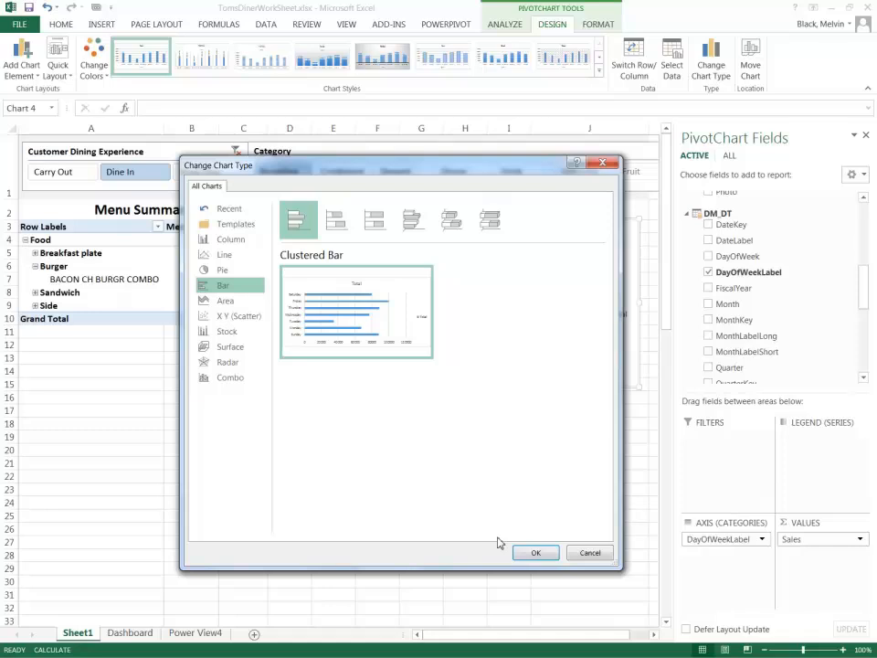
left_click(577, 552)
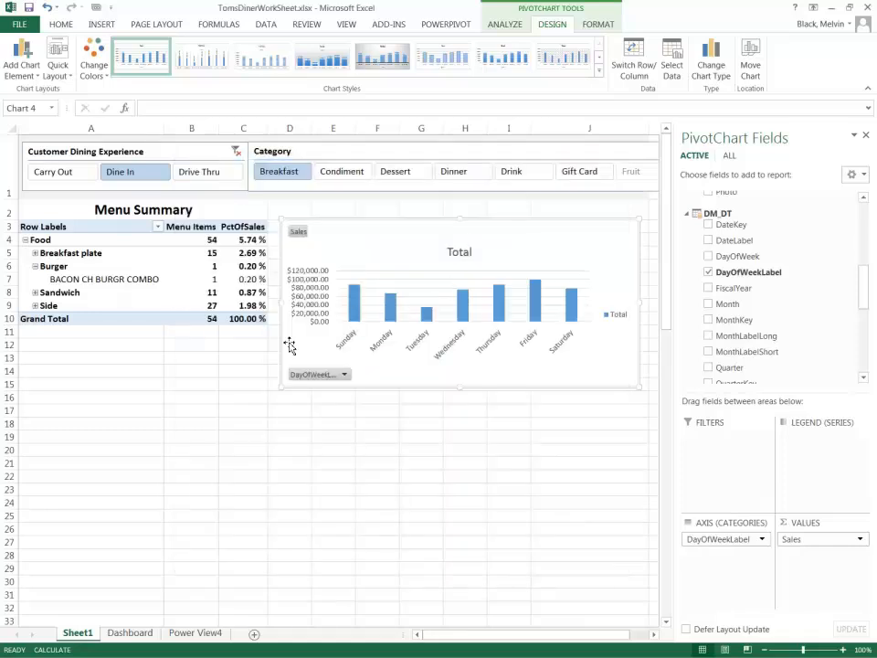
Enlarge the PivotChart further, and test the Category slicer with Condiment, finishing with the PivotTable filtered to Dinner.
left_click_drag(462, 387, 468, 418)
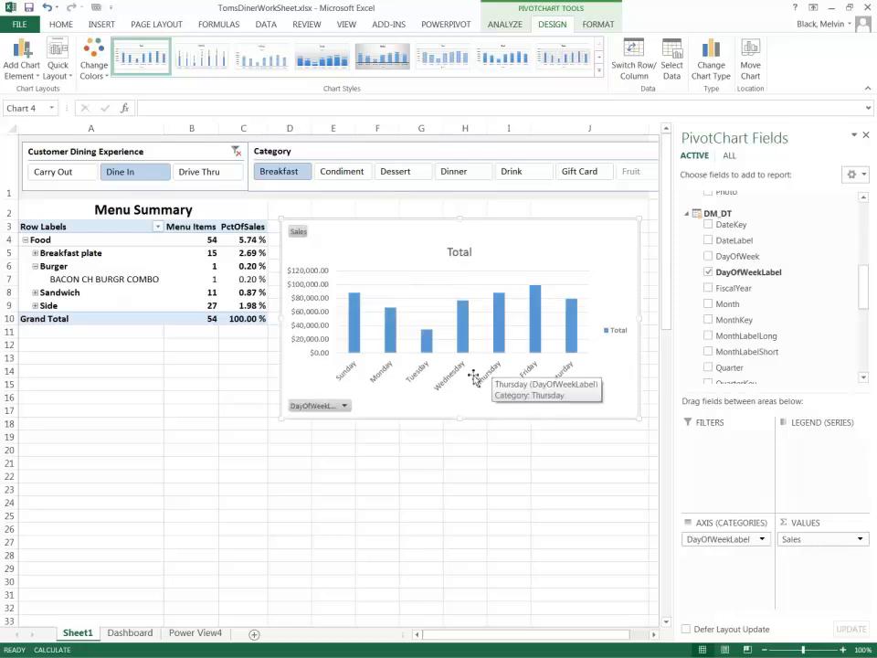
left_click_drag(652, 318, 651, 318)
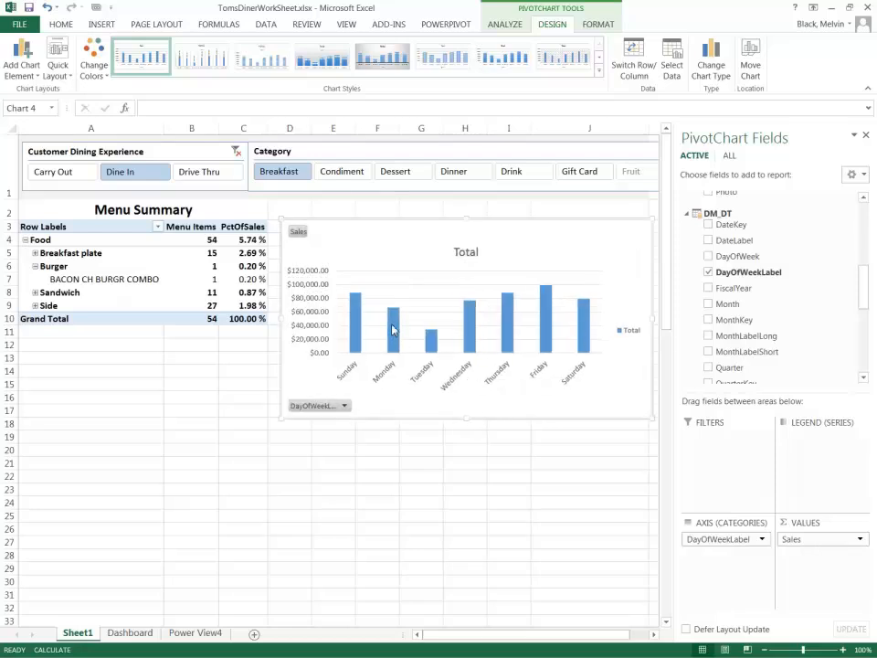
left_click(332, 175)
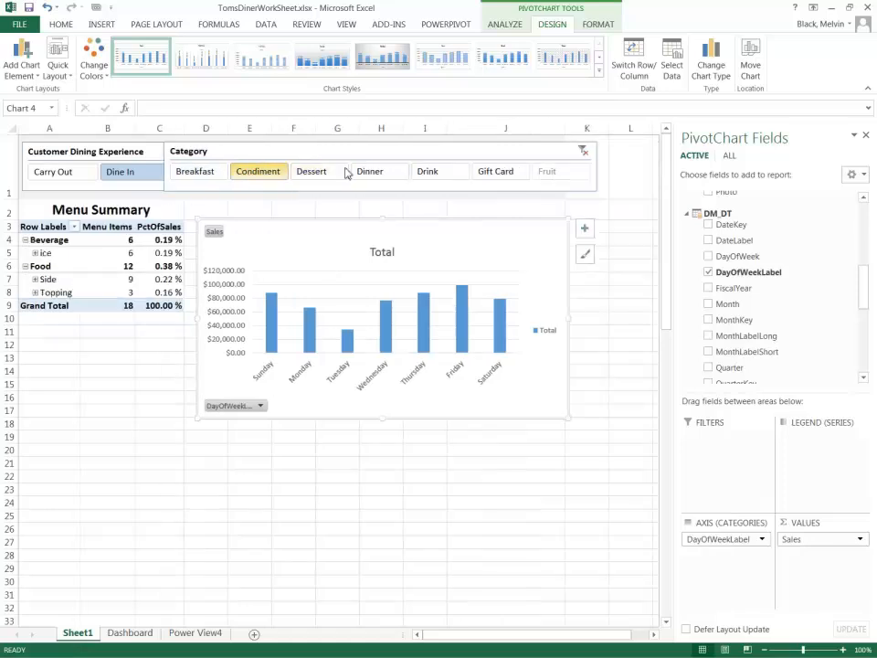
left_click(368, 172)
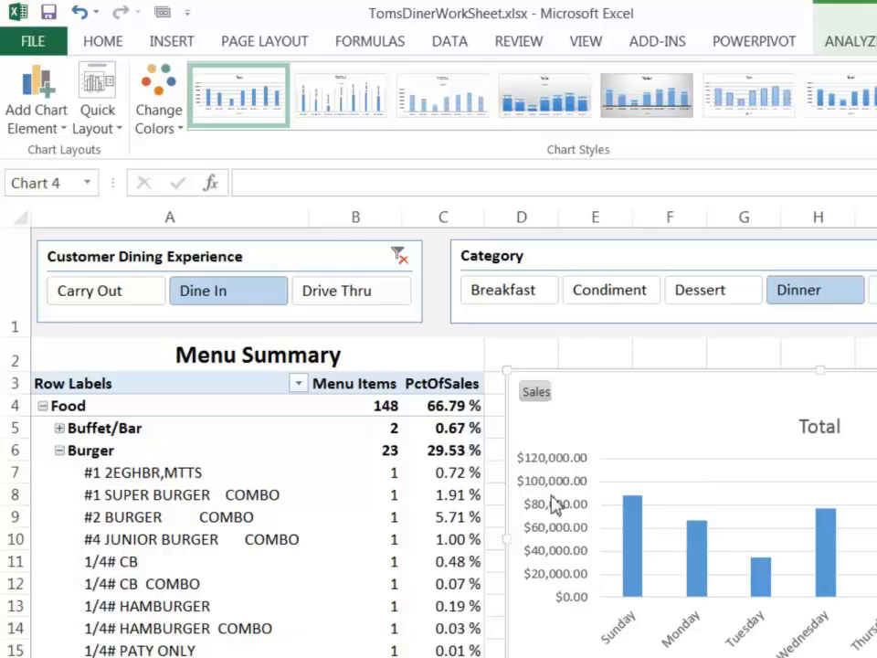
Connect the Category slicer to Chart 4 as well, and test it with Dessert, finishing with both reports filtered to Condiment.
left_click(541, 265)
right_click(539, 265)
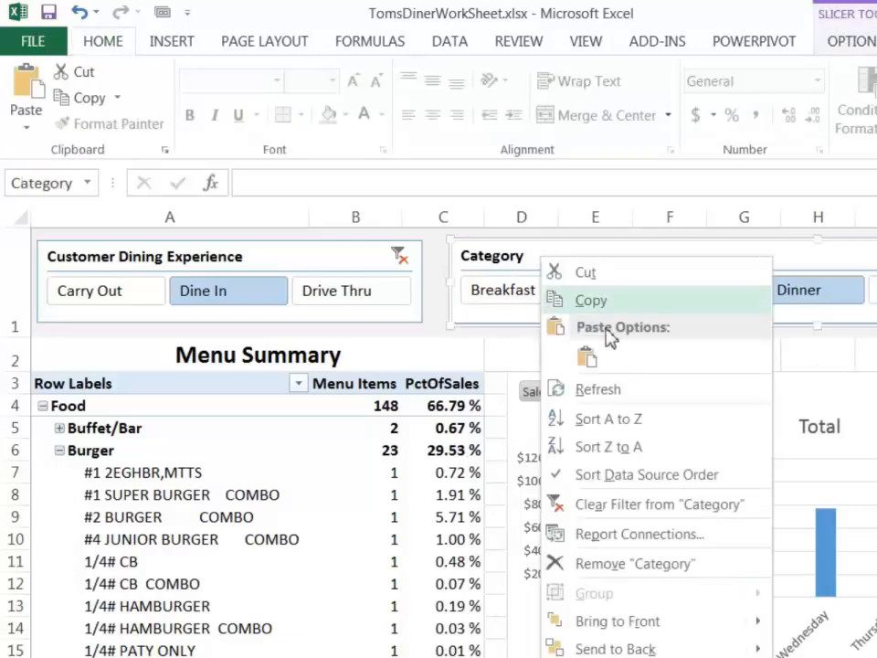
left_click(630, 532)
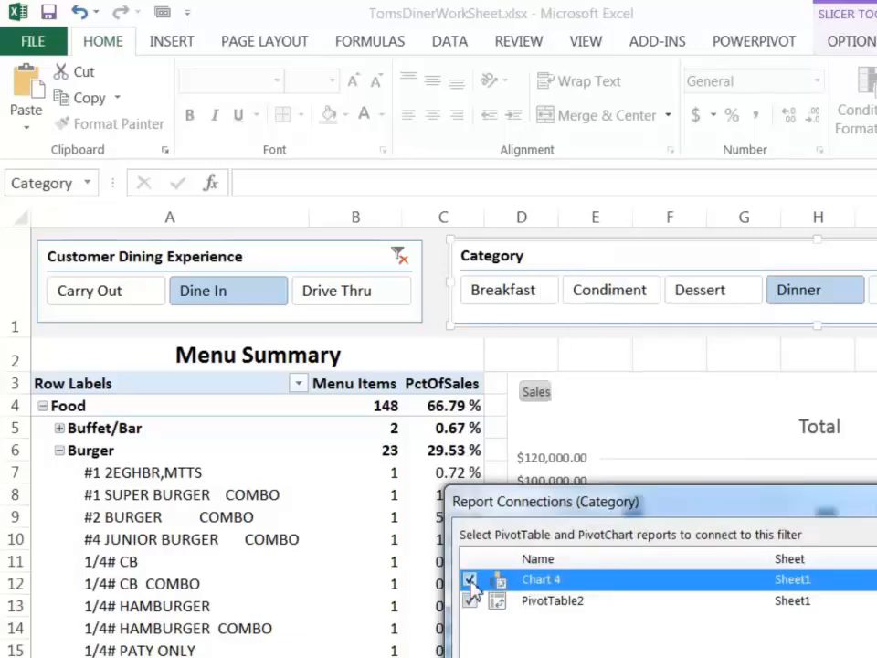
left_click(813, 656)
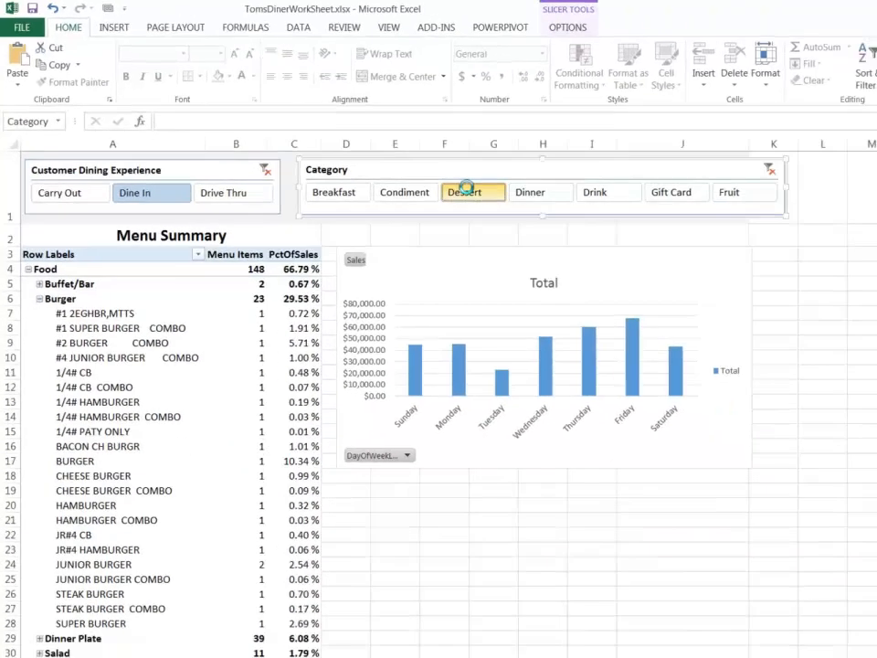
left_click(691, 290)
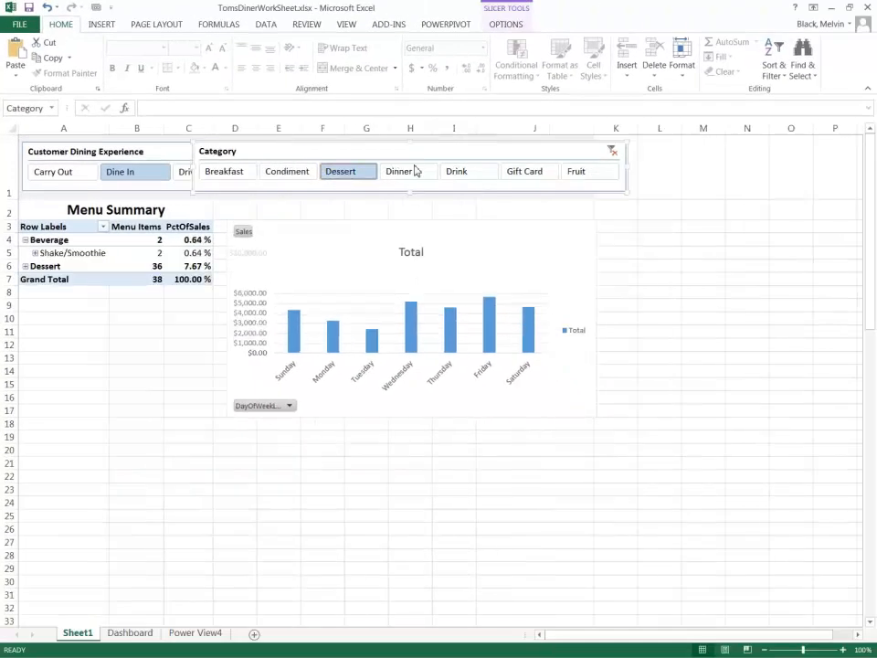
left_click(290, 176)
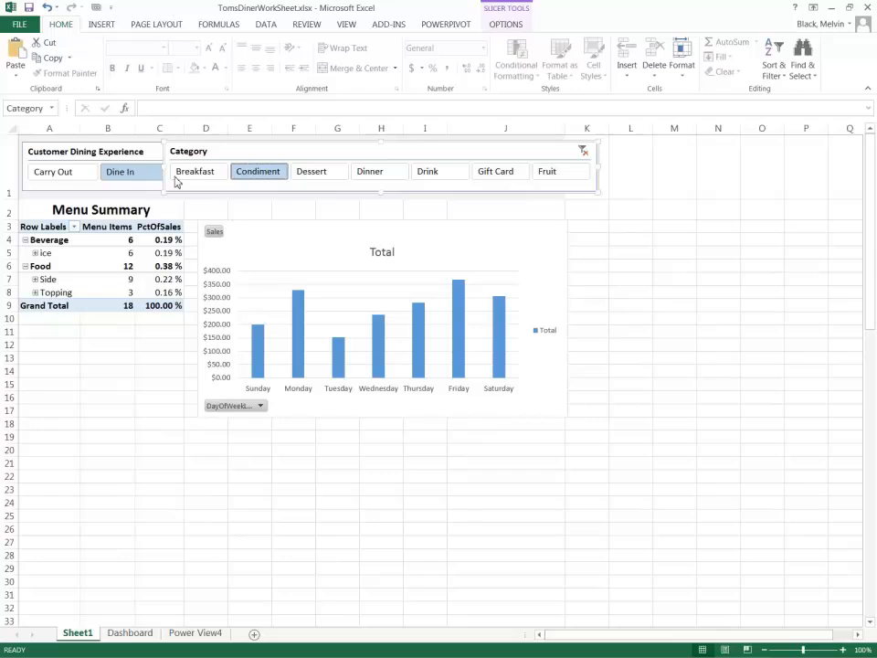
Widen the Category slicer and move it clear of the Customer Dining Experience slicer so both sit side by side in the banner.
left_click_drag(161, 170, 220, 170)
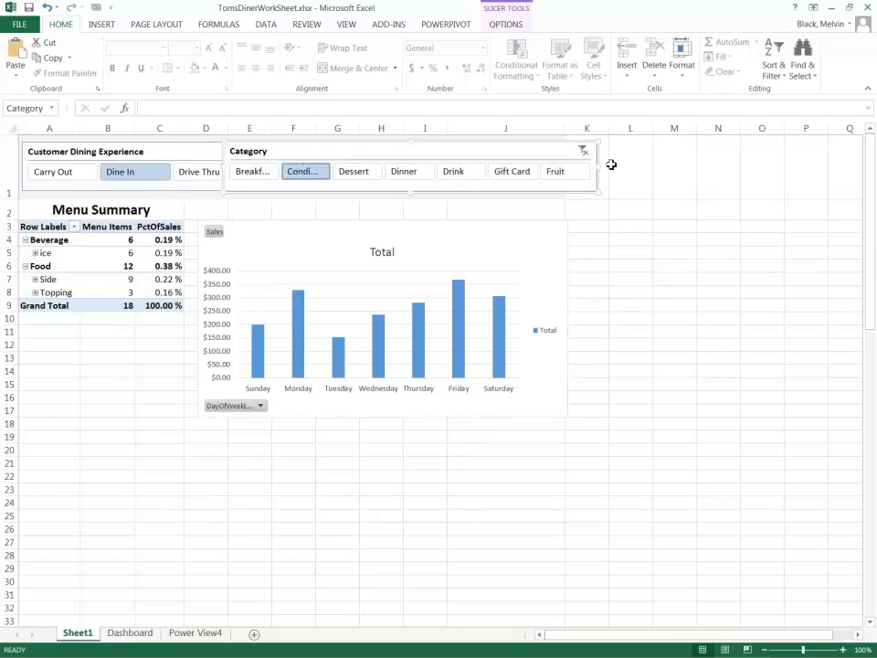
left_click_drag(702, 163, 740, 162)
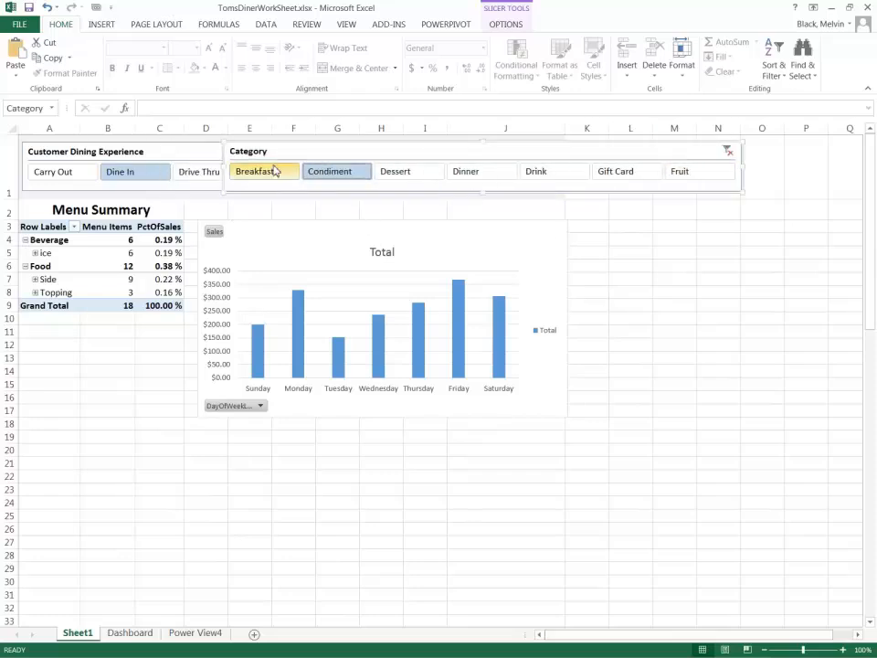
left_click_drag(276, 151, 317, 151)
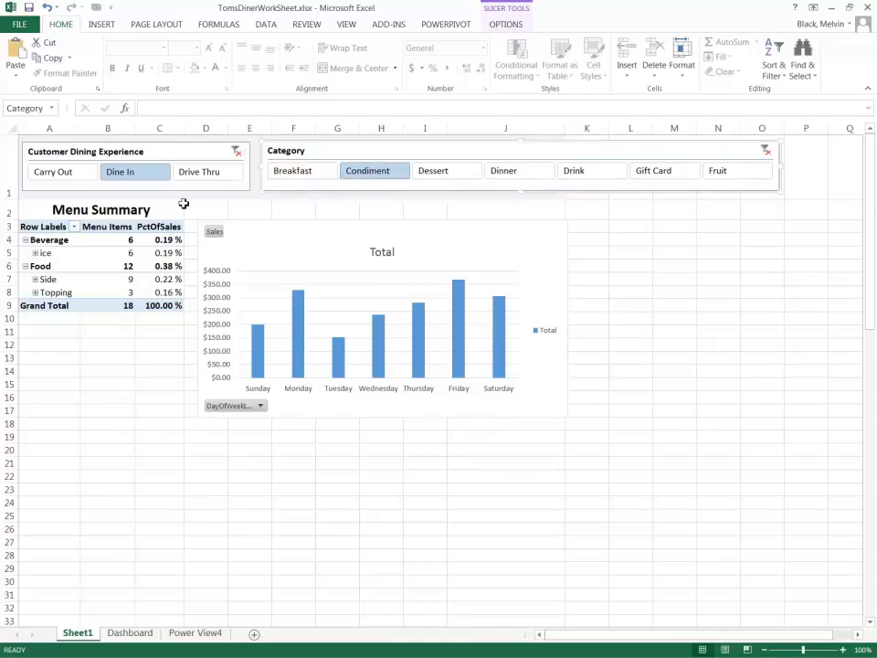
Filter the Customer Dining Experience slicer to Drive Thru, and connect that slicer to Chart 4 as well.
left_click(193, 175)
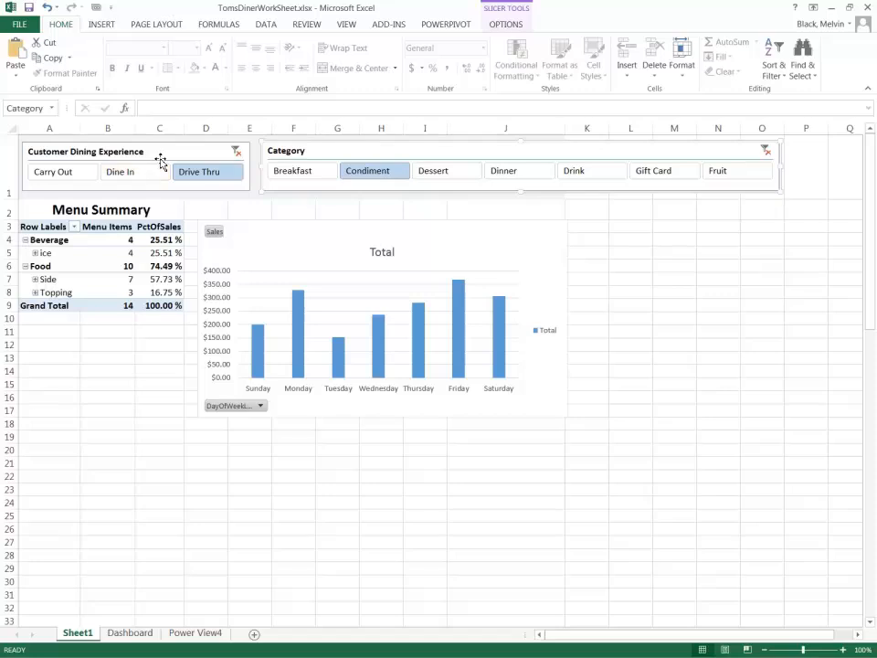
right_click(160, 151)
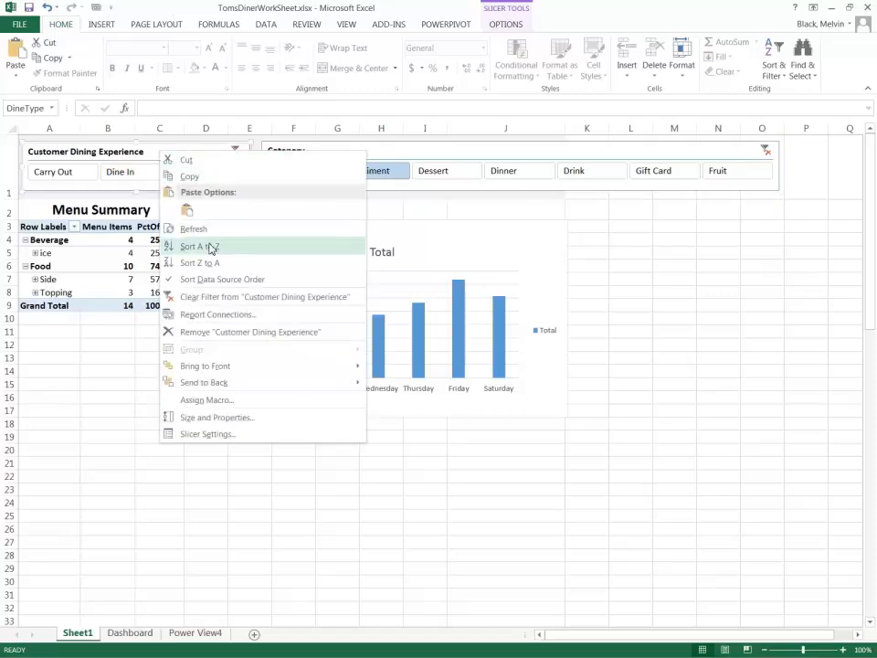
left_click(219, 314)
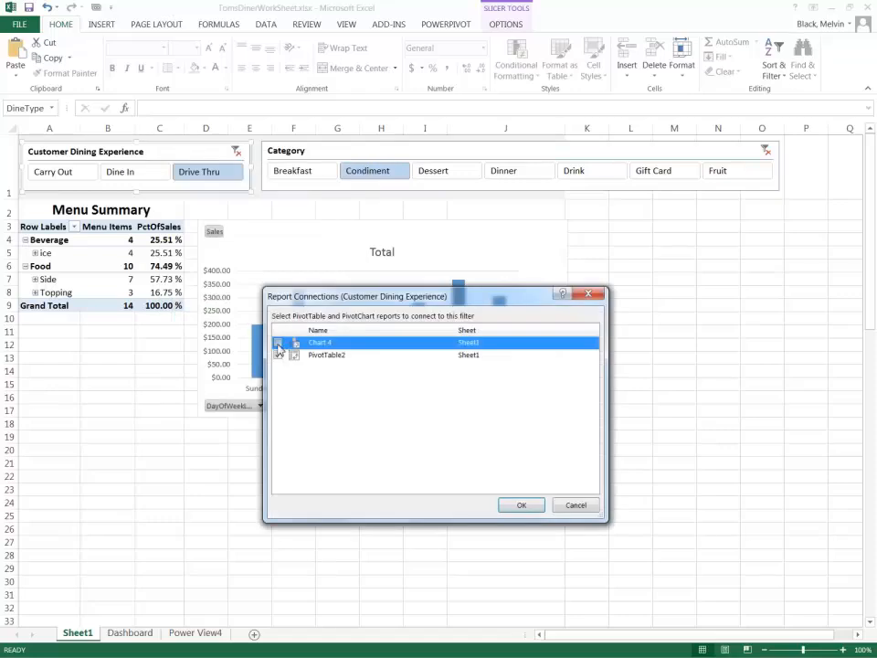
left_click(521, 505)
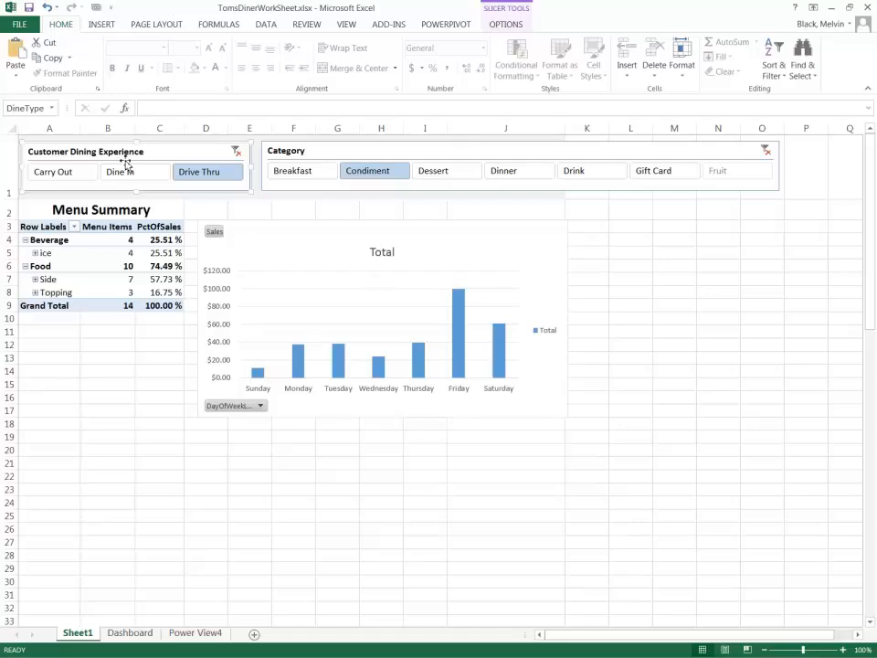
Extend the Category slicer selection to Breakfast, Condiment, Dessert, Dinner, Drink and Gift Card together.
left_click(271, 169, "ctrl")
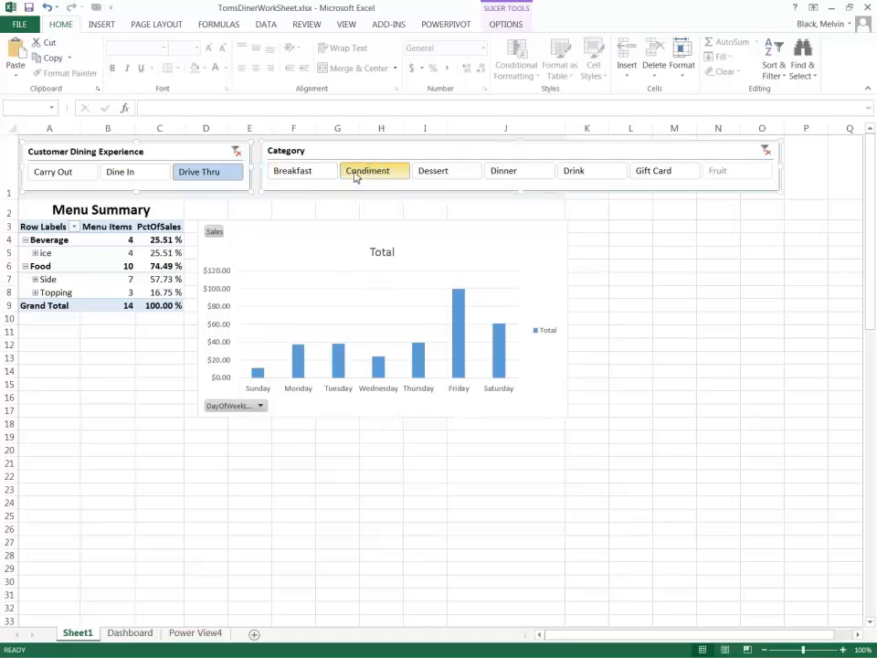
left_click(459, 174, "ctrl")
left_click(511, 171, "ctrl")
left_click(598, 172, "ctrl")
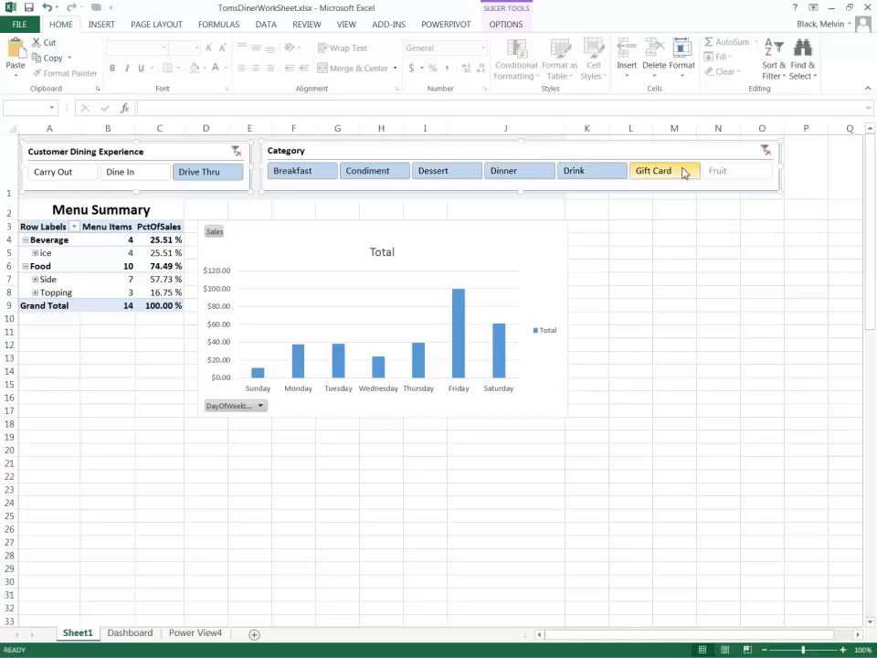
left_click(680, 173, "ctrl")
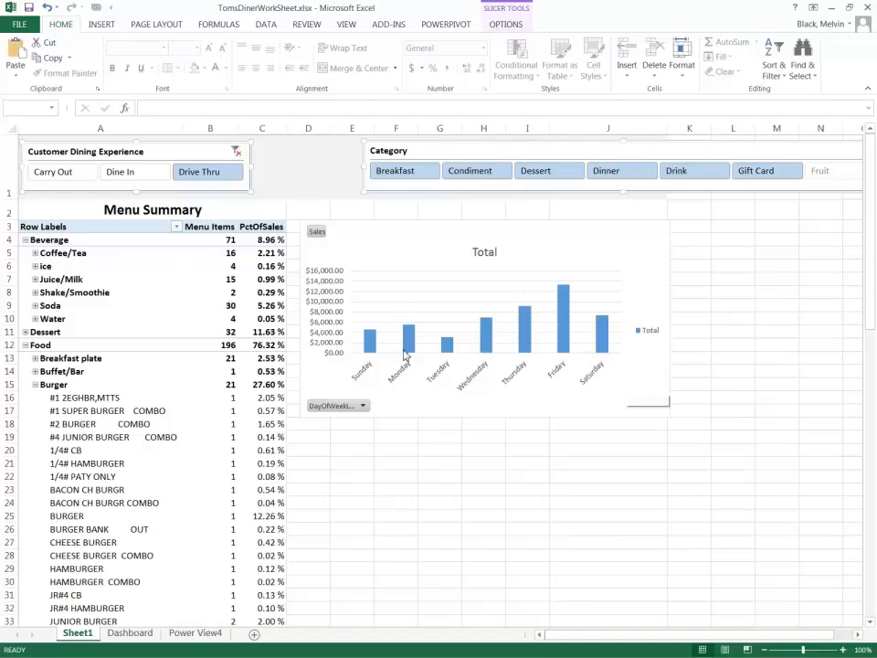
Insert another PivotChart from the TomsDinerDaily connection on the existing worksheet at cell F19.
left_click(415, 435)
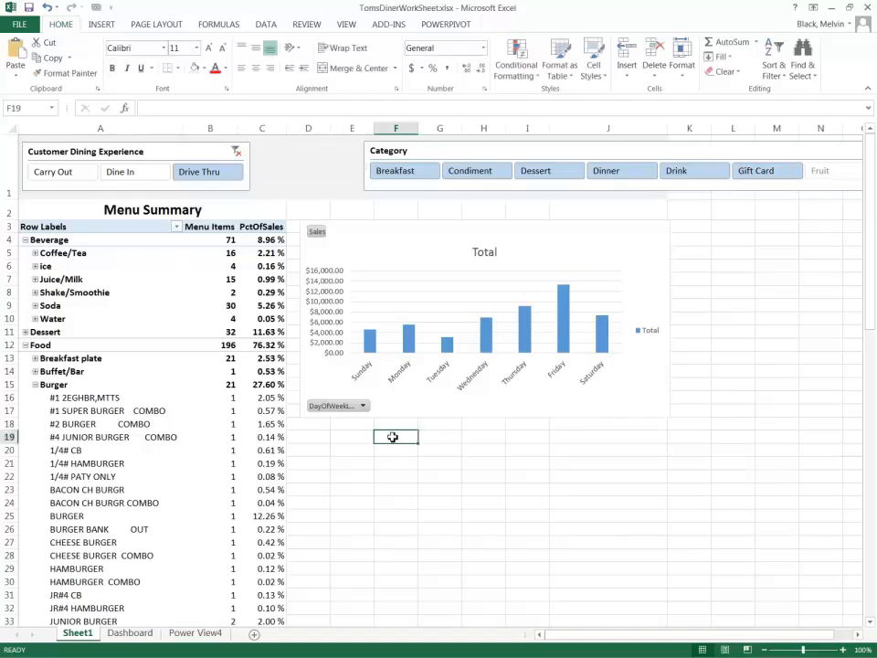
left_click(265, 25)
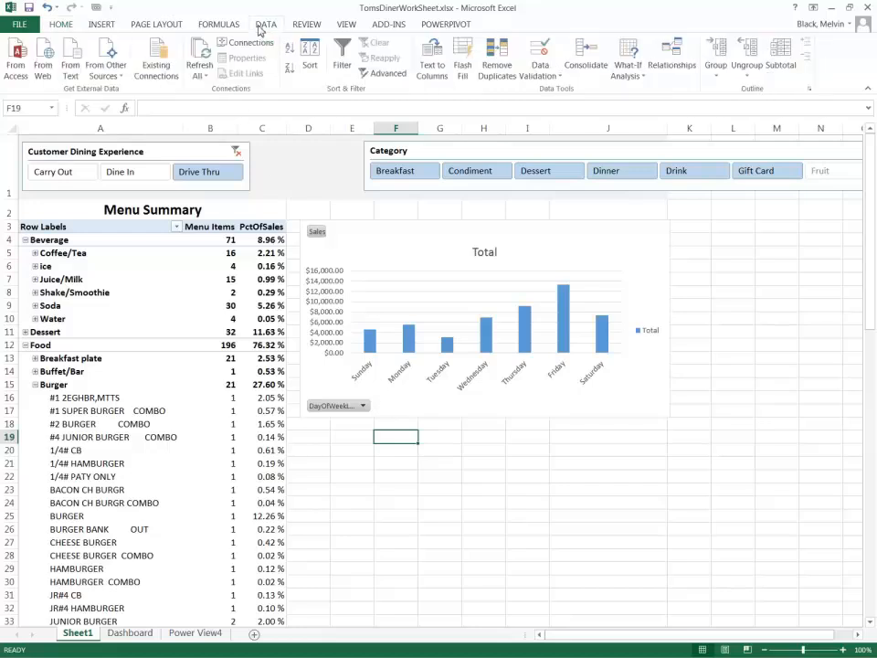
left_click(156, 59)
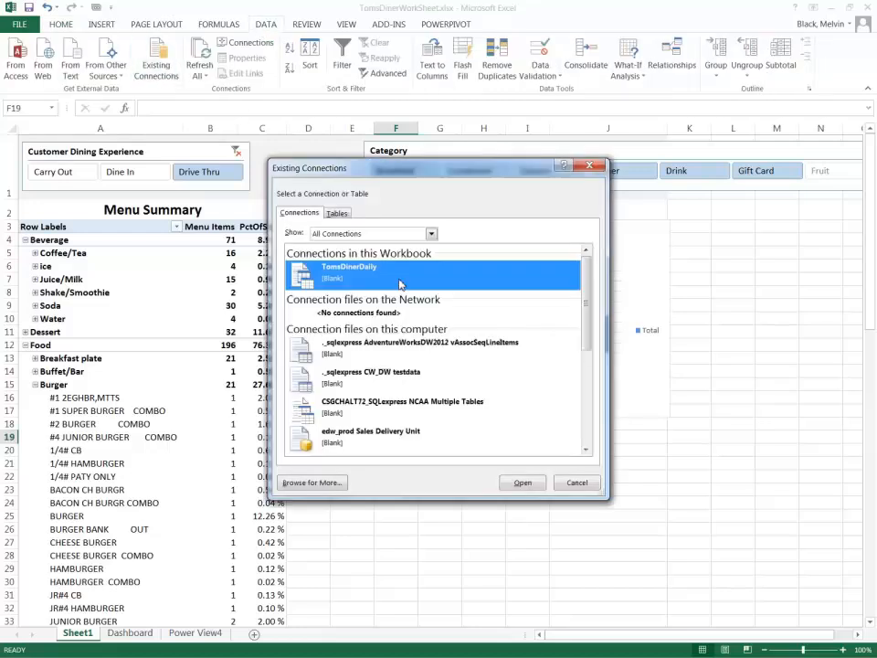
left_click(523, 483)
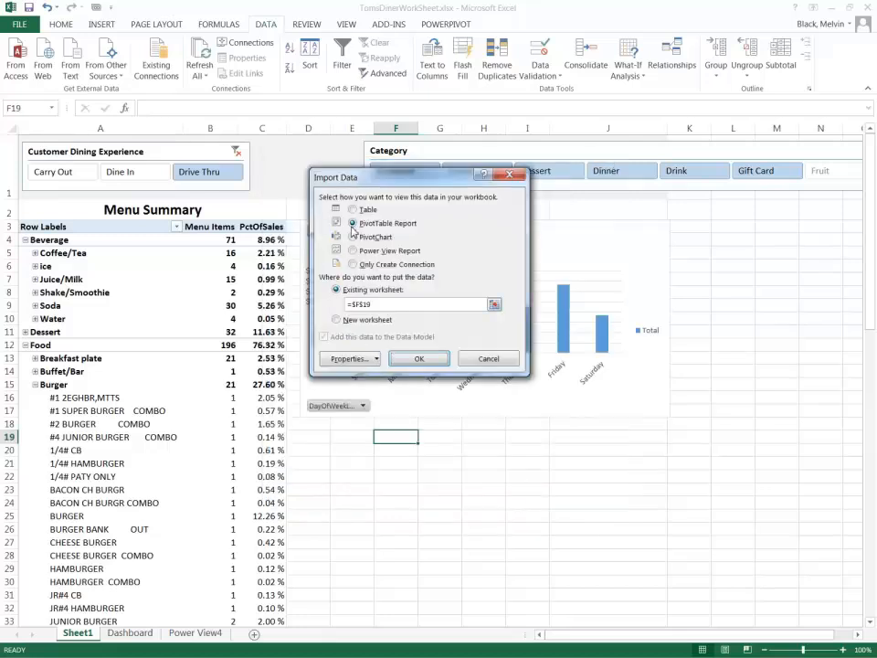
left_click(353, 237)
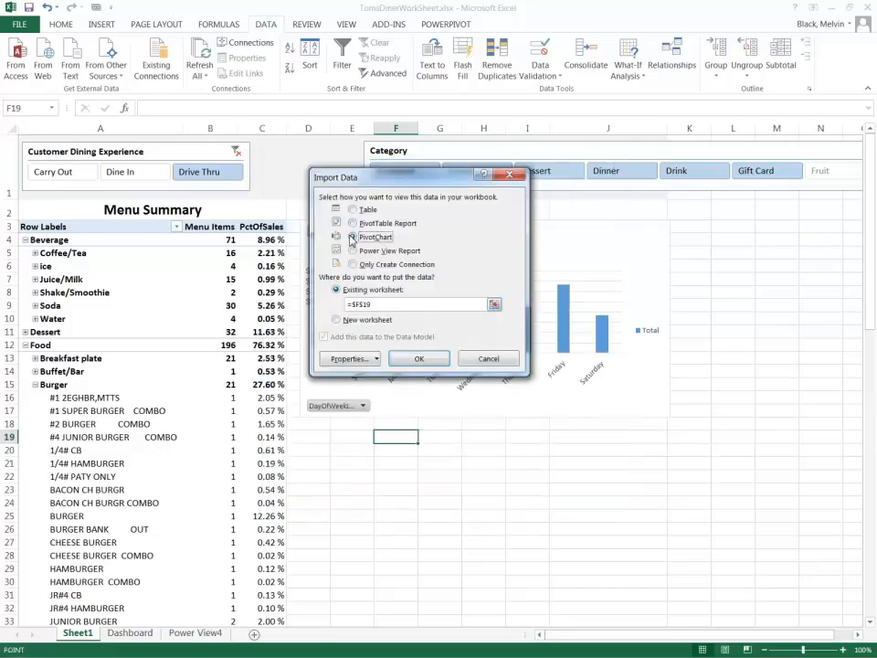
left_click(437, 361)
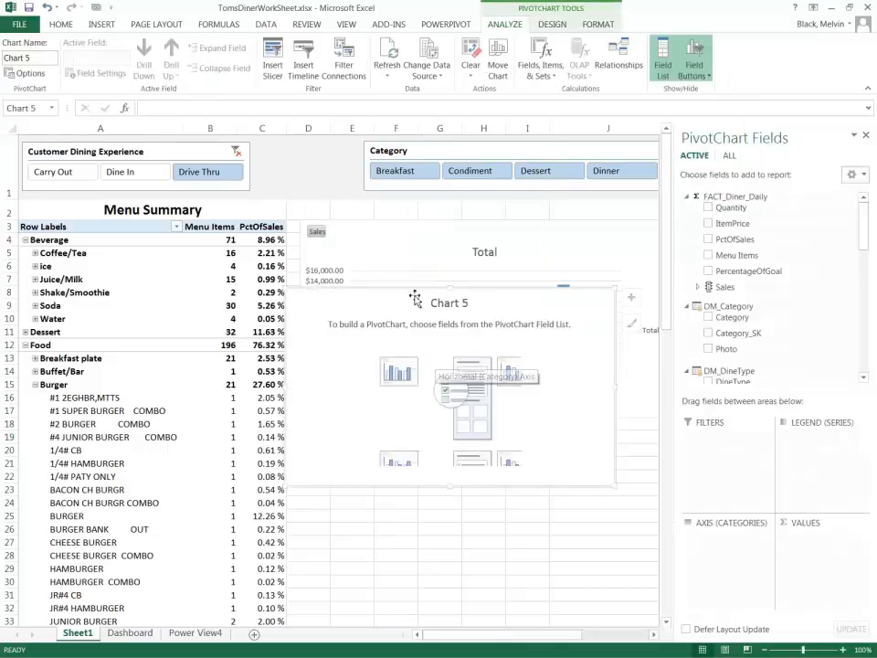
Place the new PivotChart directly below the weekday sales chart and resize it to roughly the same width.
left_click_drag(413, 295, 429, 447)
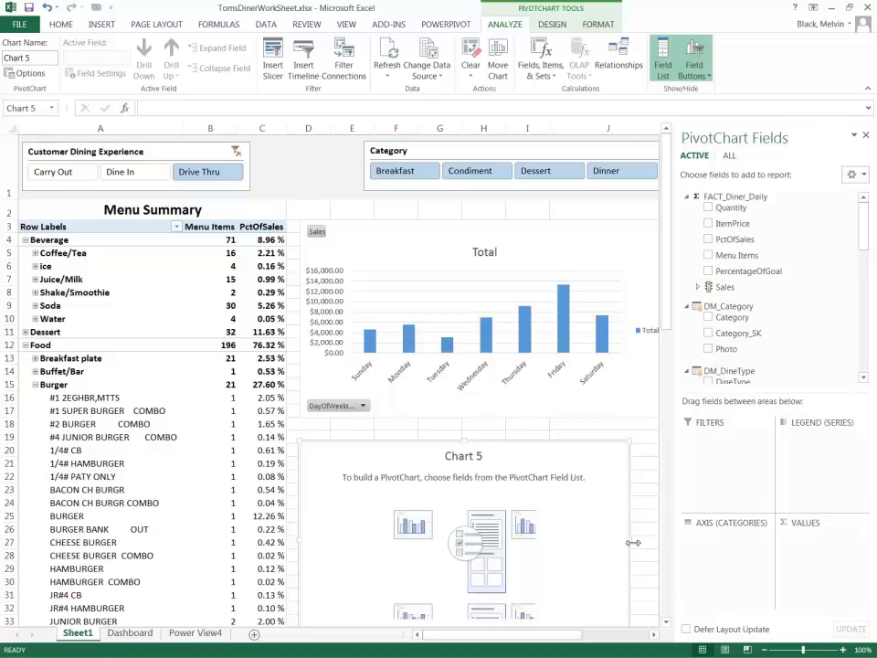
scroll(648, 539, "right", 1)
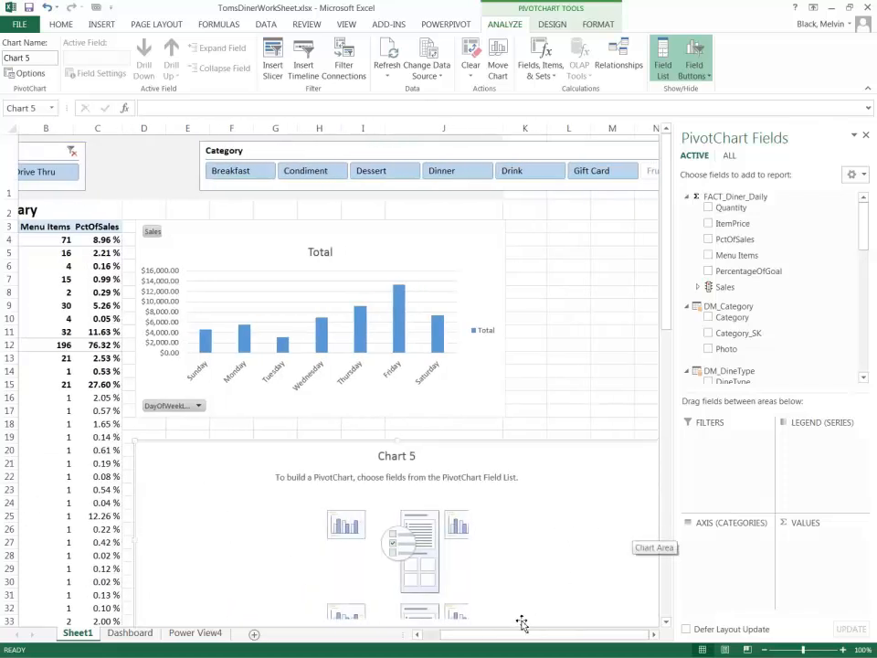
left_click(556, 636)
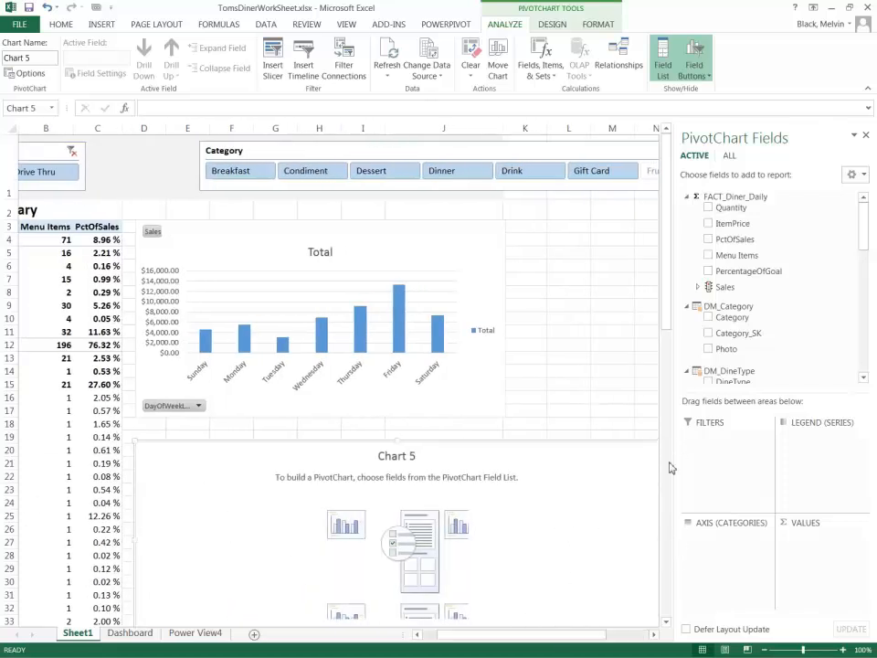
left_click_drag(674, 465, 690, 466)
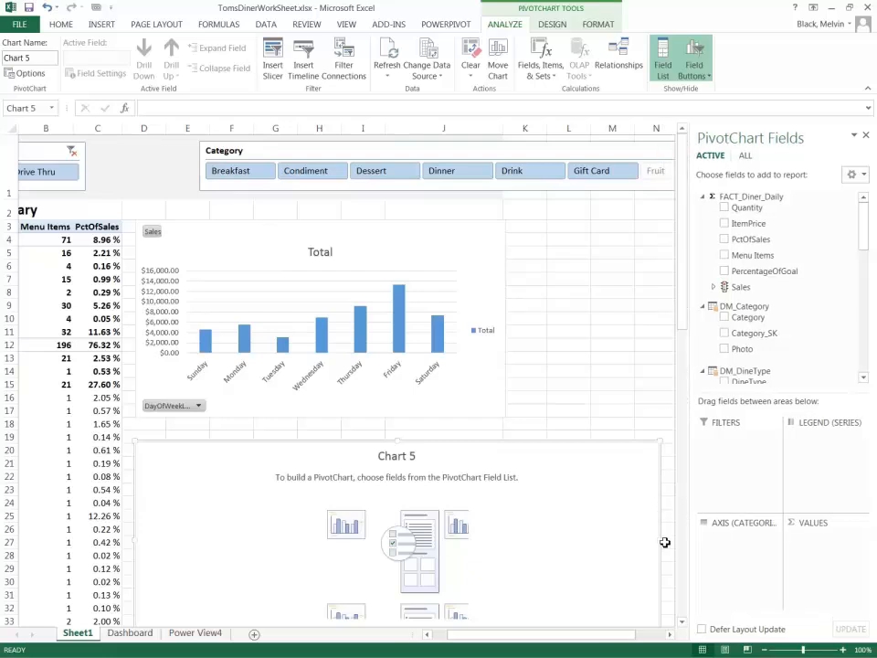
left_click_drag(652, 543, 513, 549)
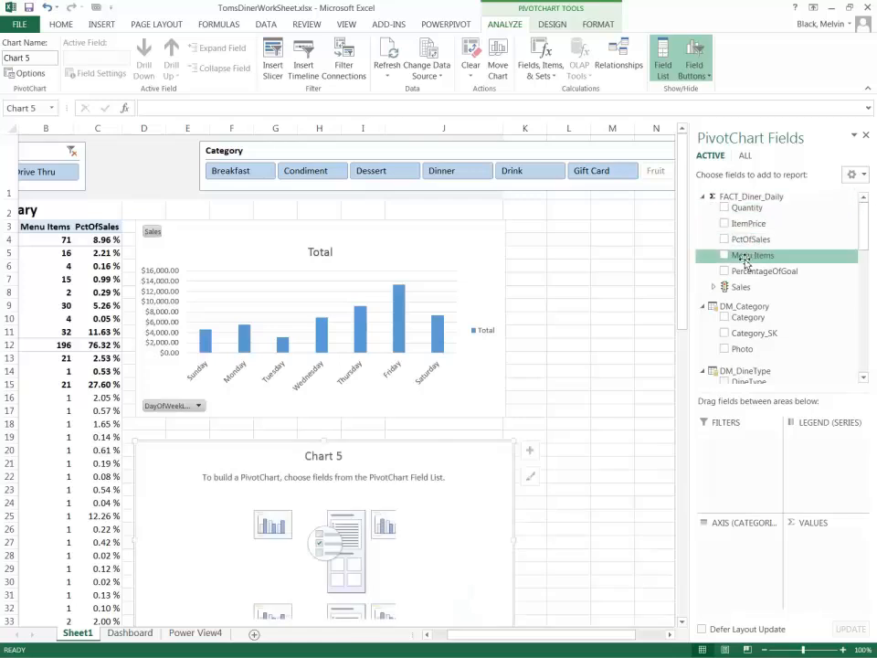
Chart the Sales value by the Address field of DM_Location in the new PivotChart.
left_click(713, 286)
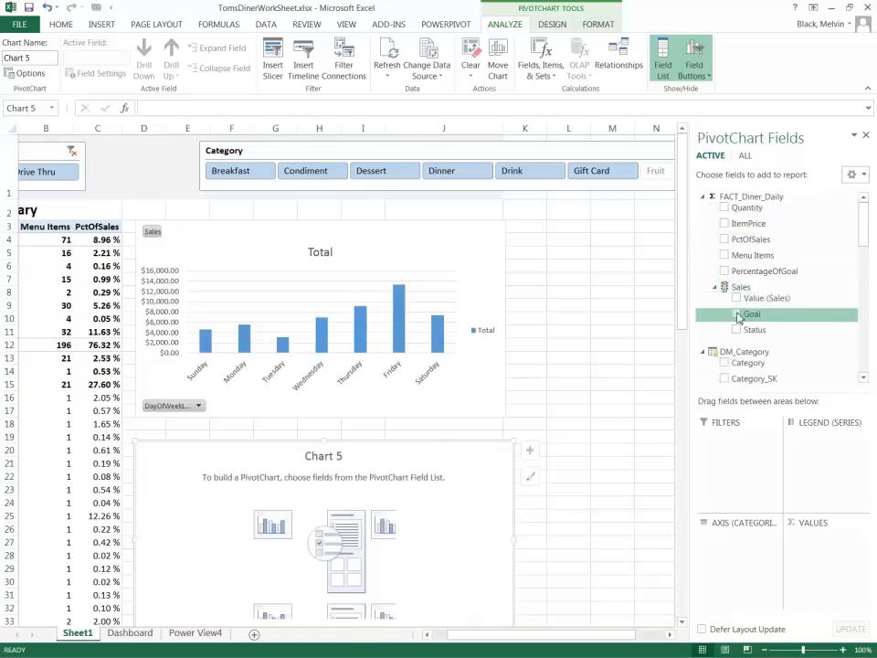
left_click(736, 298)
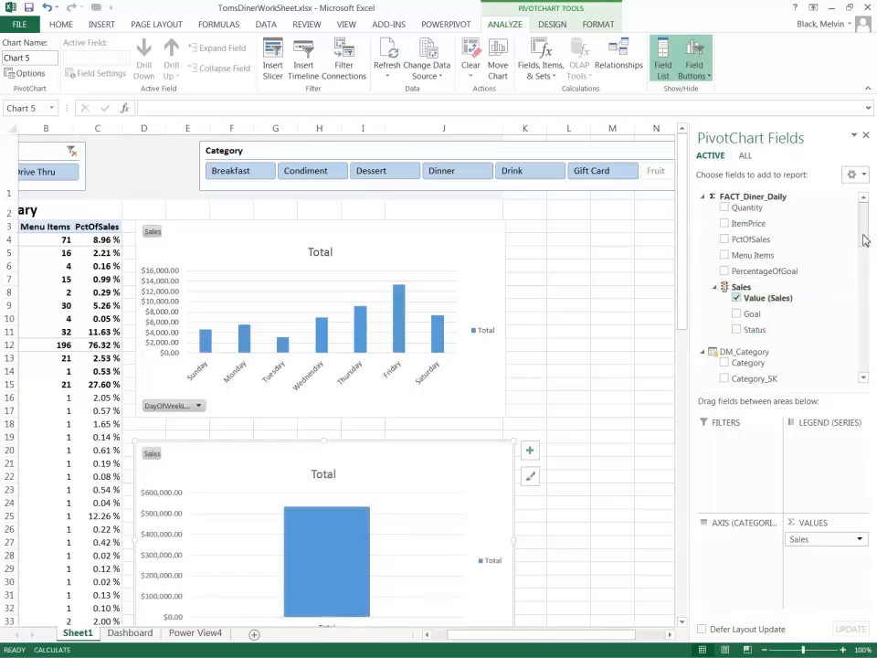
left_click_drag(864, 239, 869, 254)
scroll(822, 317, "down", 5)
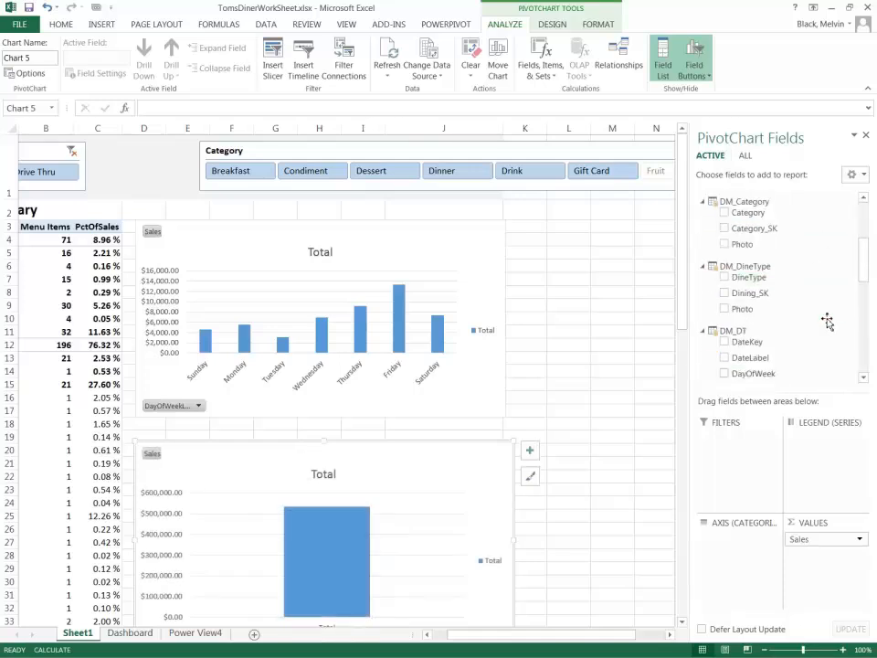
scroll(820, 317, "down", 5)
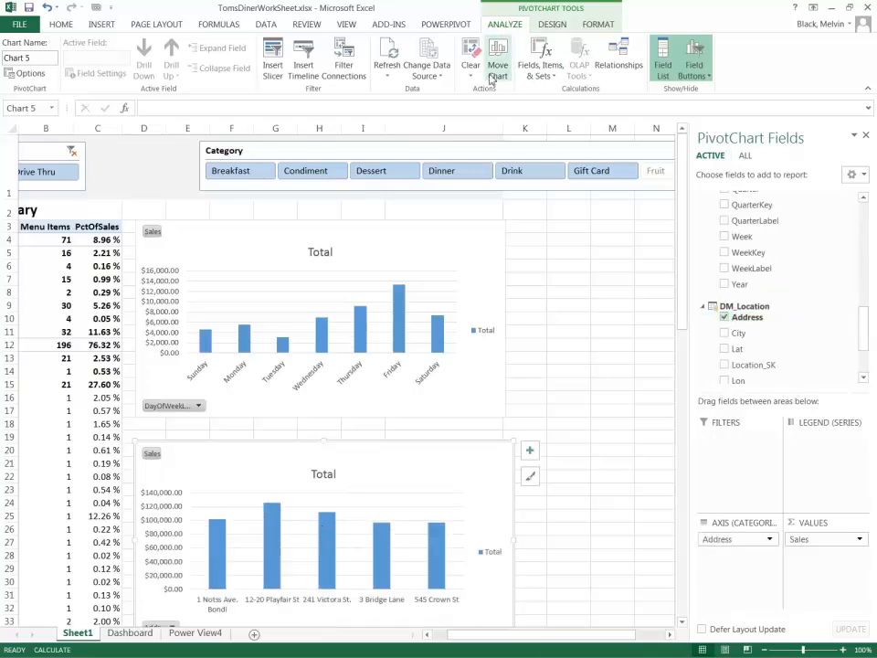
Change the sales-by-address PivotChart to a Clustered Bar chart.
left_click(548, 24)
left_click(708, 57)
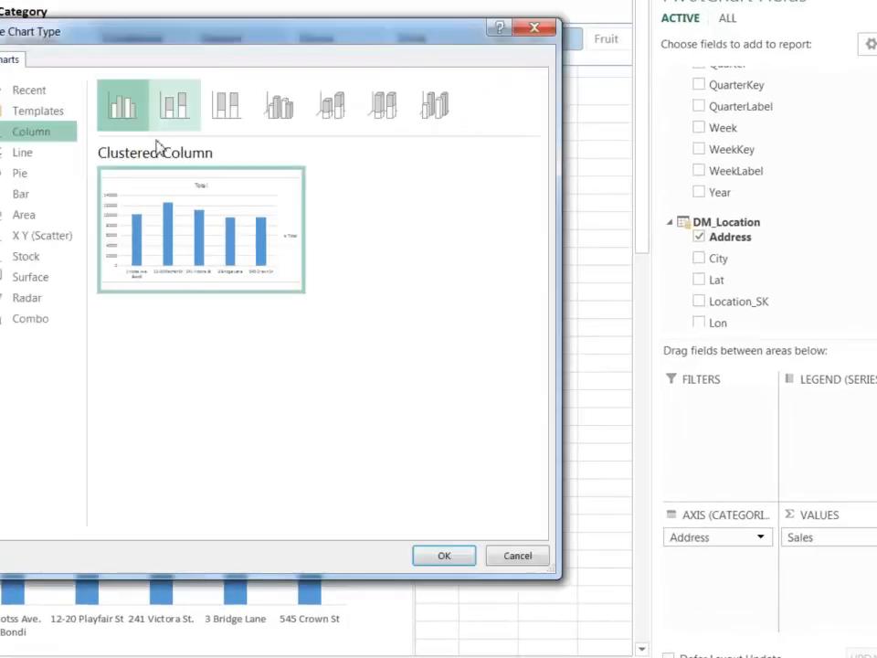
left_click(32, 203)
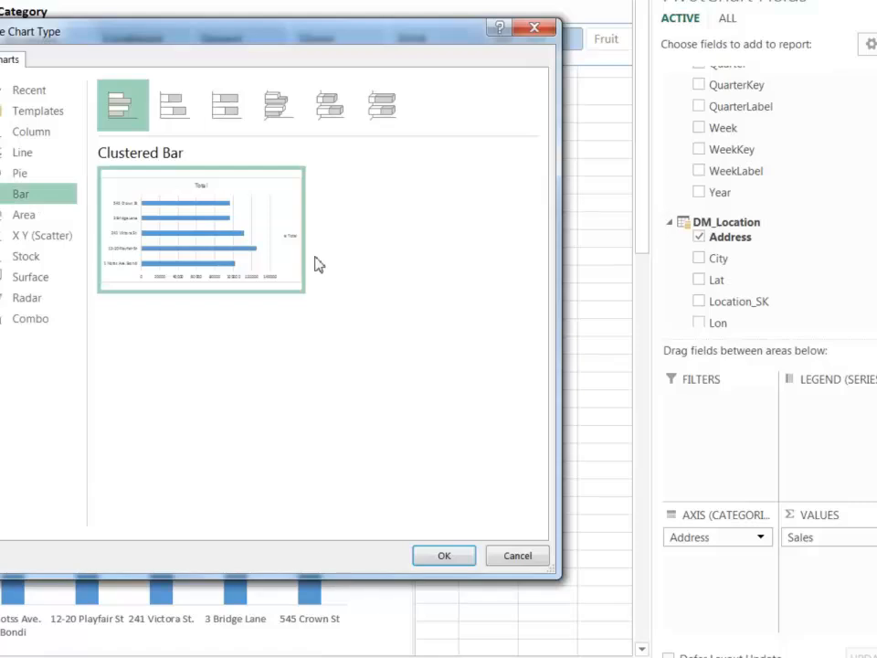
mouse_move(242, 263)
left_click(445, 559)
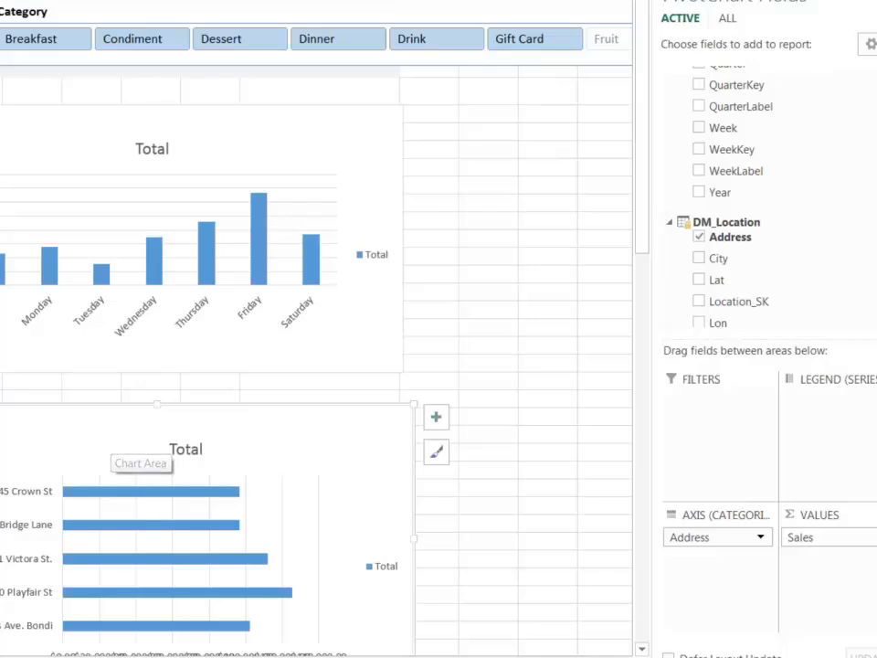
Move the Category slicer back next to the Customer Dining Experience slicer, closing the wide gap between them.
scroll(271, 494, "left", 2)
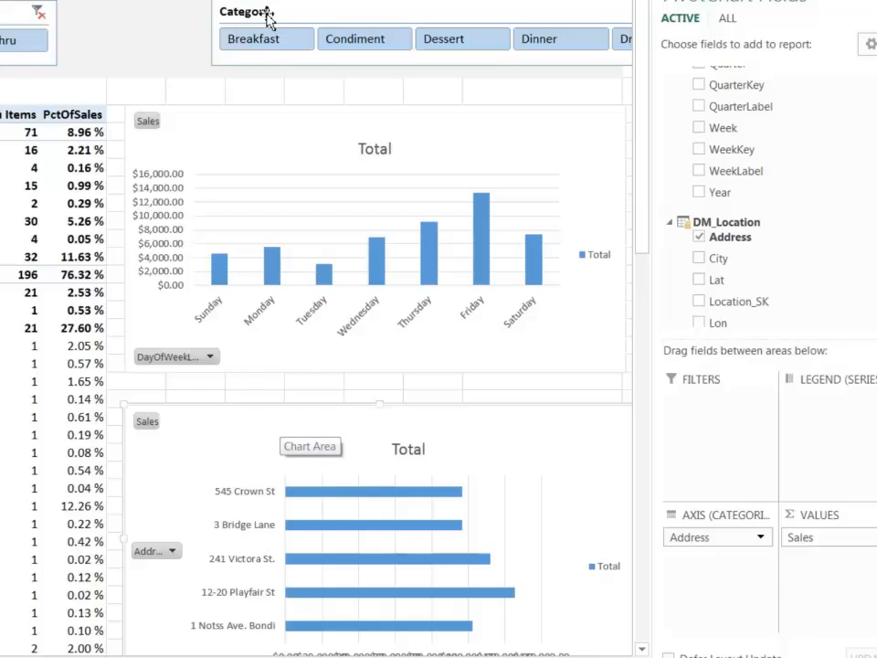
left_click_drag(290, 15, 150, 13)
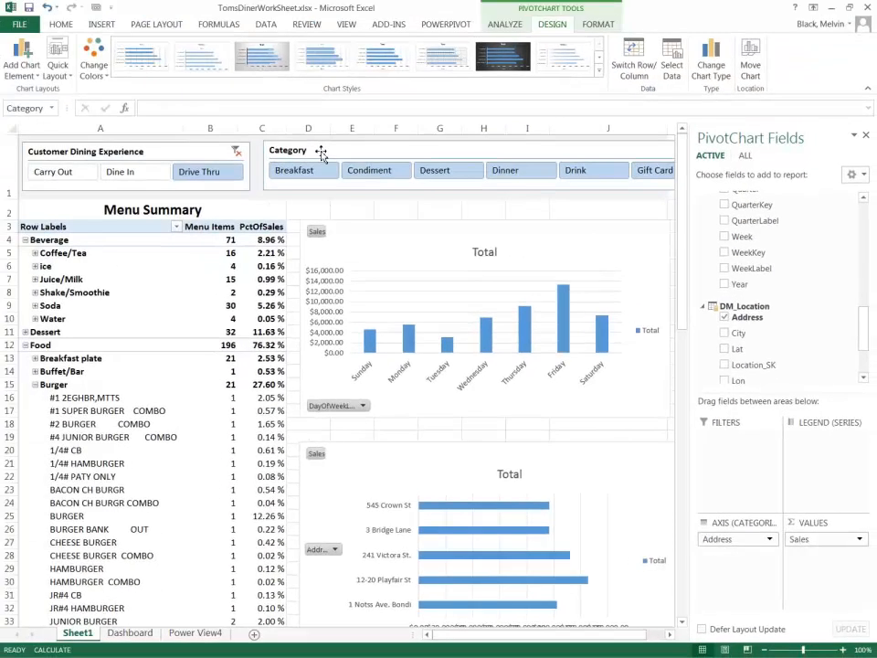
Connect the Category slicer to Chart 5, the sales-by-address PivotChart.
left_click(263, 85)
right_click(368, 156)
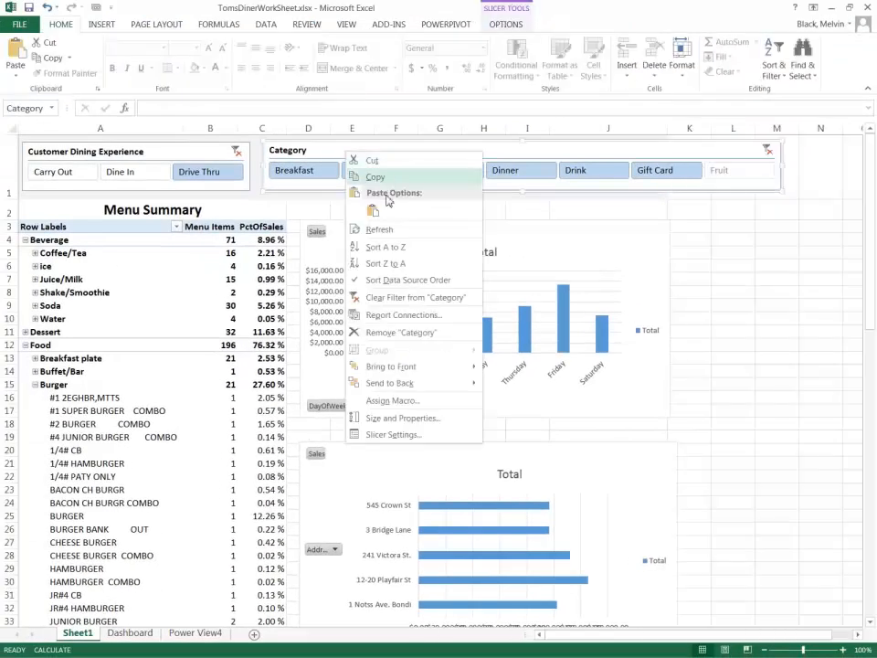
left_click(387, 315)
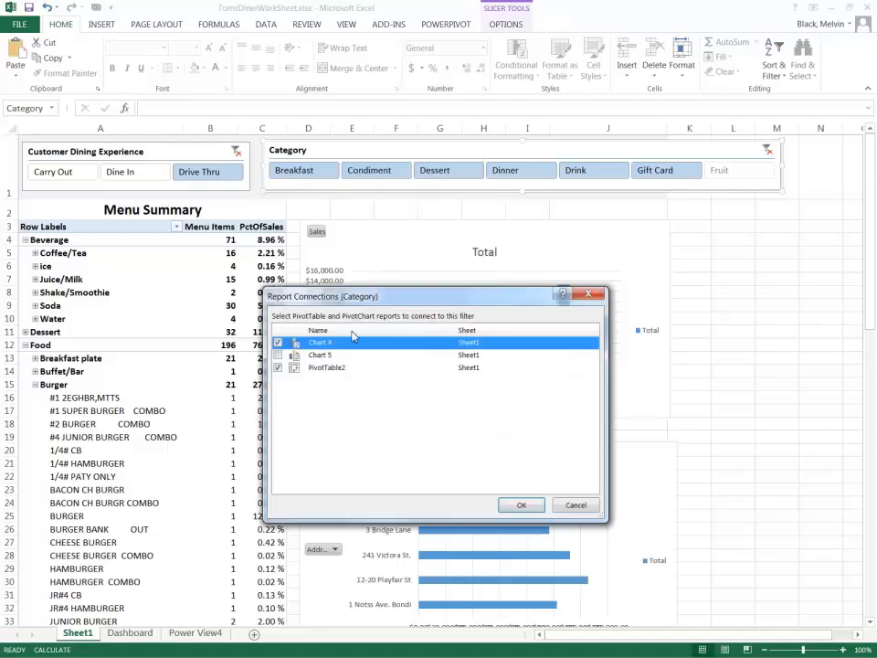
left_click(279, 354)
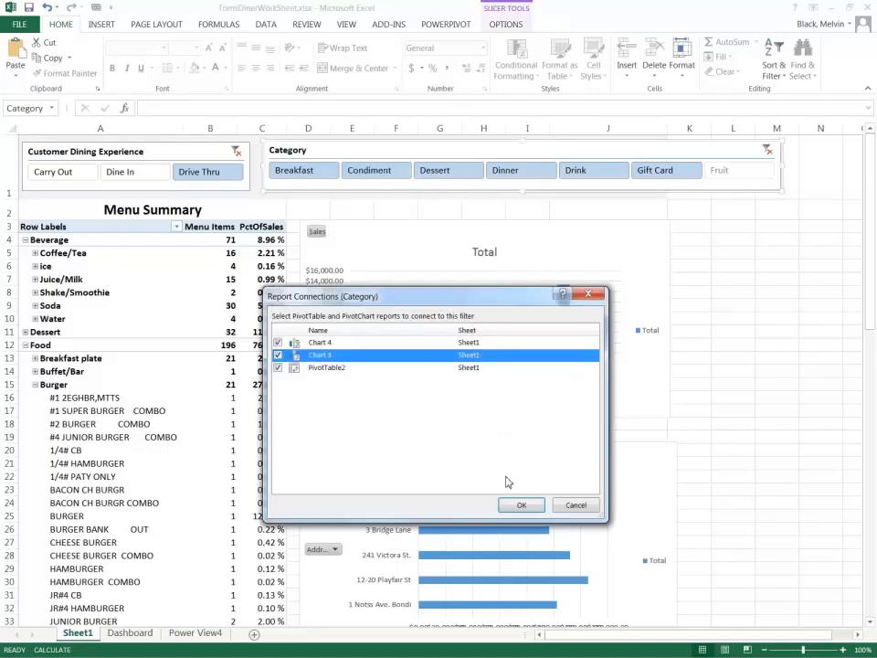
left_click(520, 504)
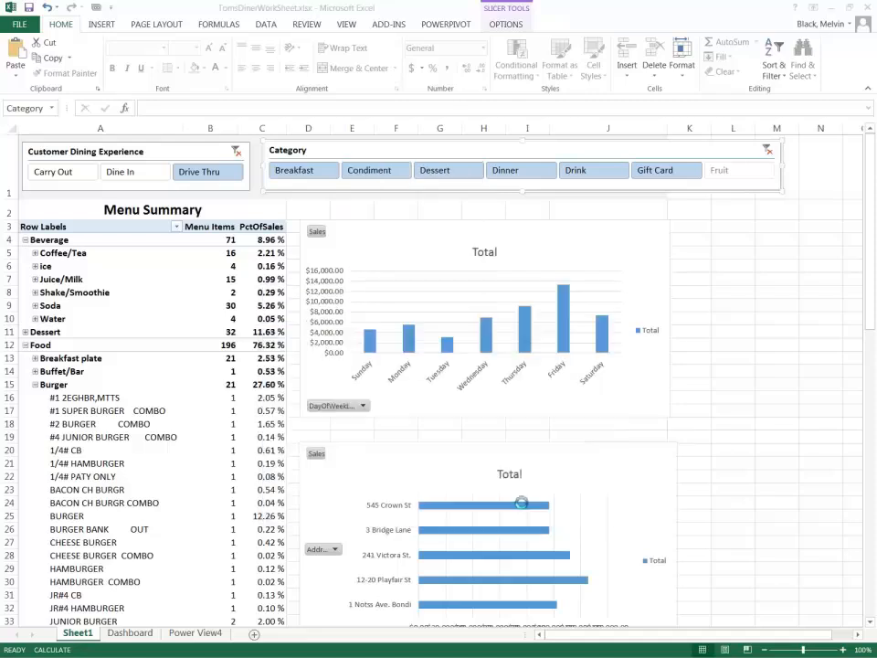
Connect the Customer Dining Experience slicer to Chart 5 as well.
right_click(181, 155)
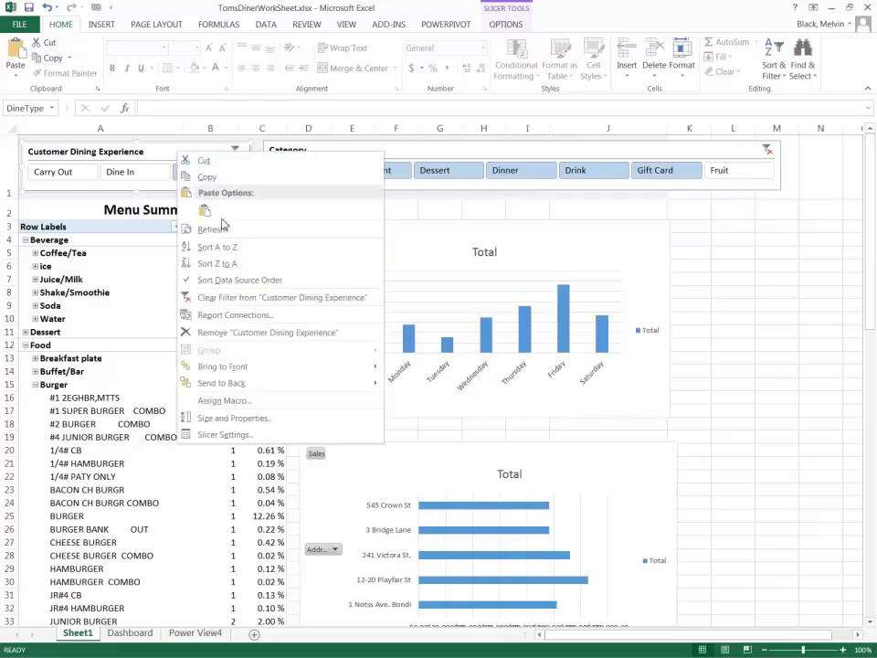
left_click(245, 315)
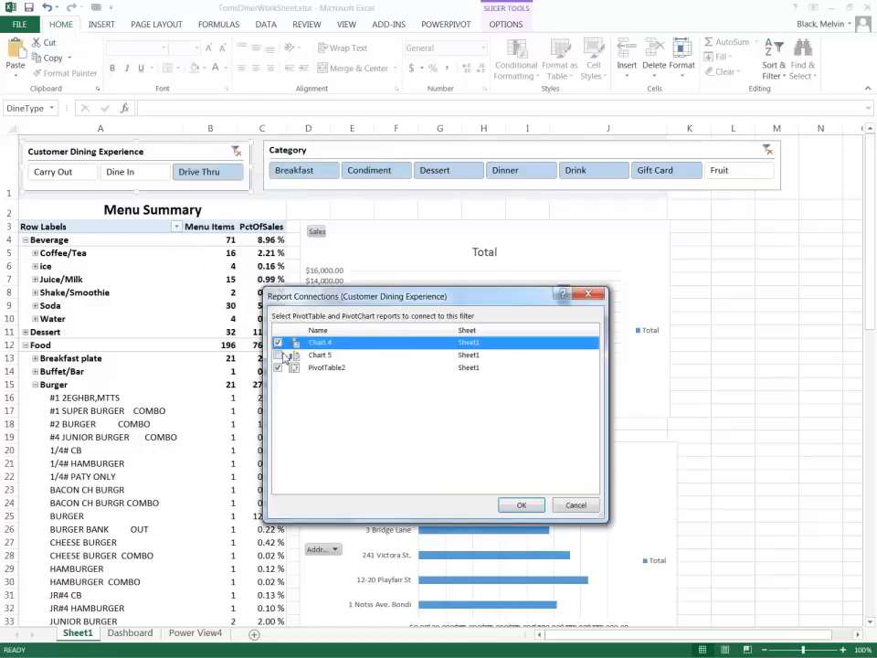
left_click(287, 355)
left_click(518, 505)
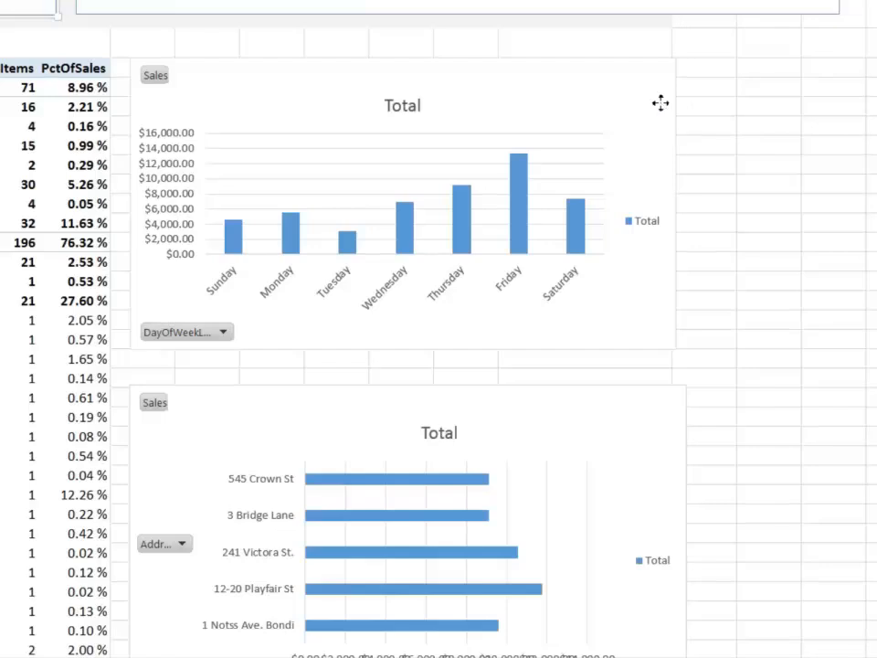
Apply the second-to-last chart style, with wide light-blue columns, to the weekday sales PivotChart.
left_click(669, 222)
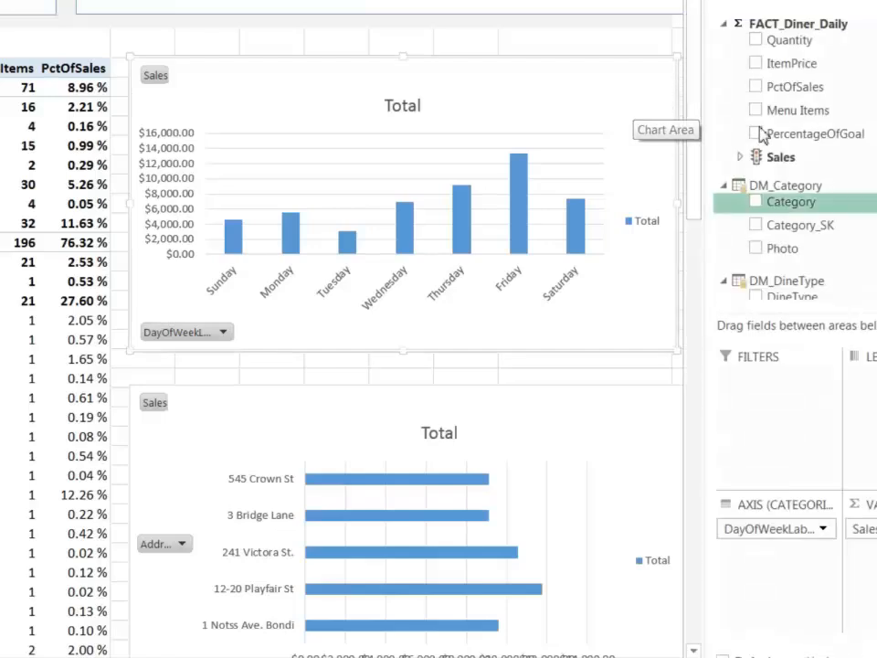
left_click(874, 3)
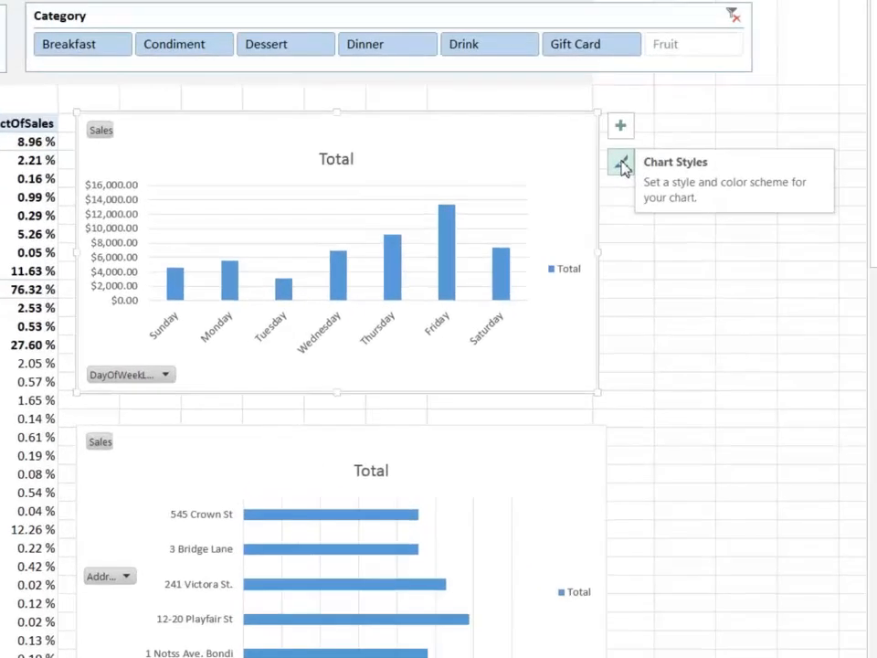
left_click(621, 164)
left_click_drag(846, 243, 851, 497)
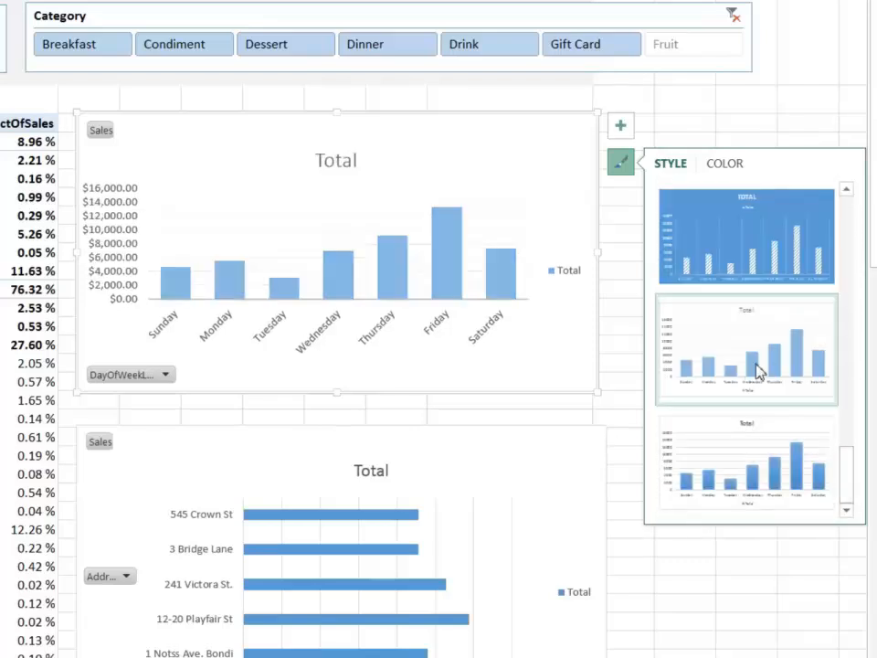
Apply the chart style with blue bars and dense vertical gridlines to the sales-by-address PivotChart.
left_click(491, 540)
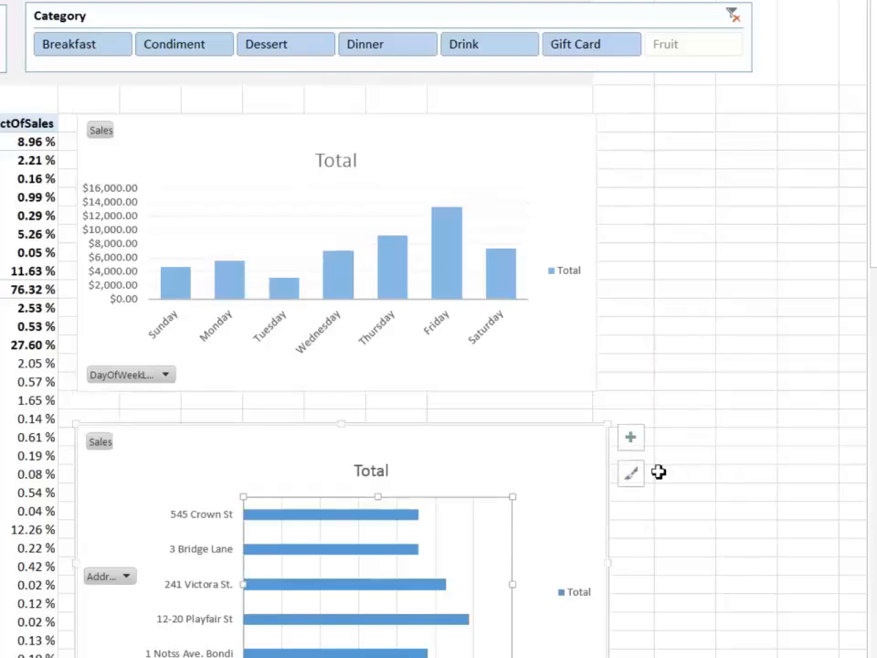
left_click(639, 478)
left_click_drag(854, 461, 860, 645)
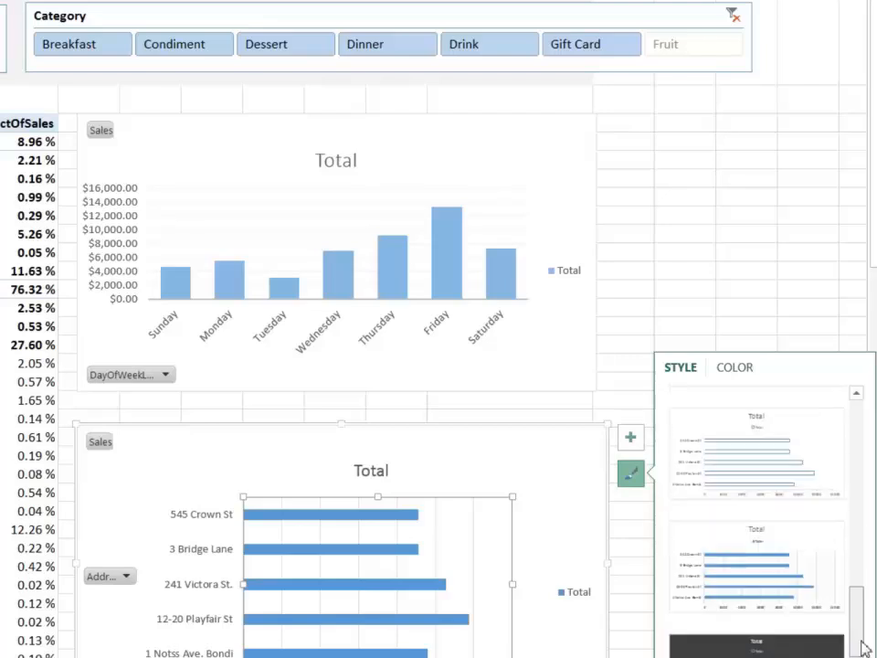
left_click(793, 564)
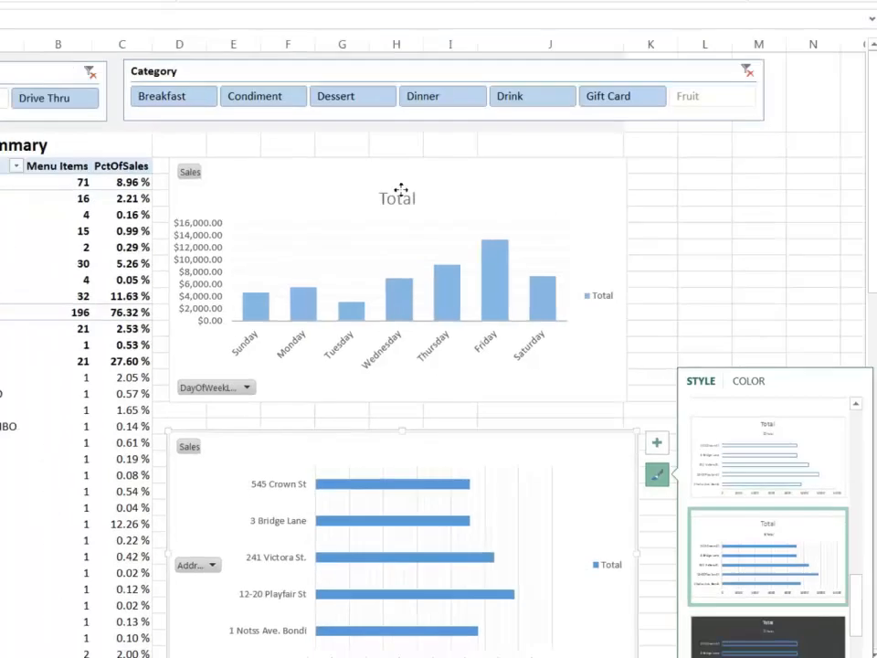
Delete the Total titles from the two PivotCharts and lower the weekday chart's upper edge to leave room for a heading.
left_click(334, 160)
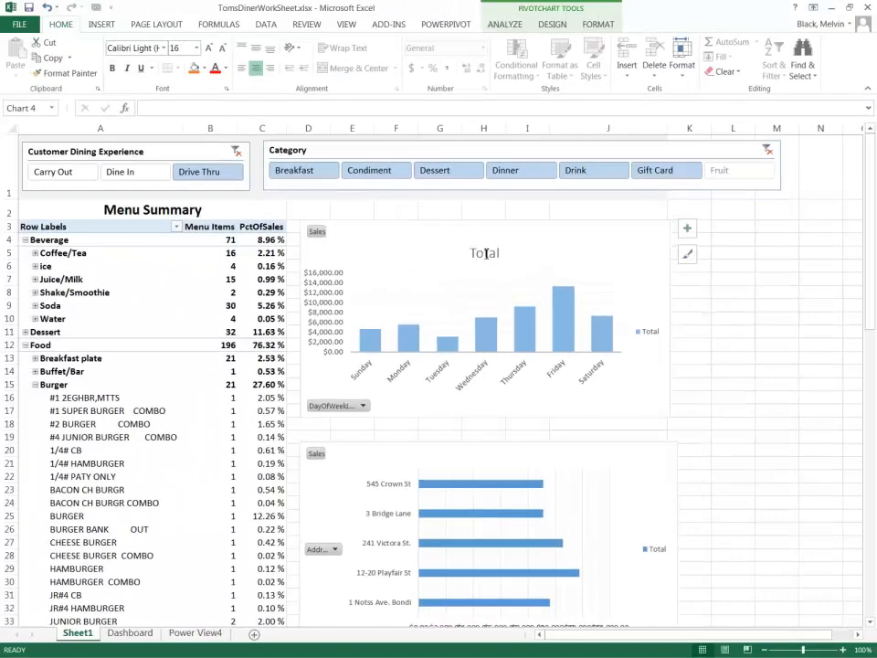
key("Delete")
left_click_drag(490, 230, 488, 232)
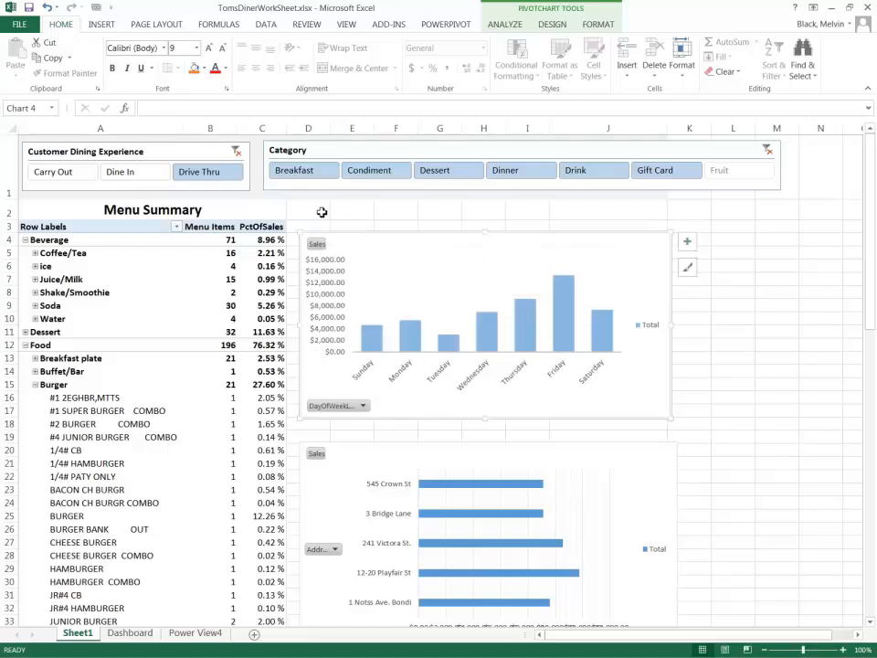
Merge and center cells D2:J2 above the weekday sales chart.
left_click(322, 212)
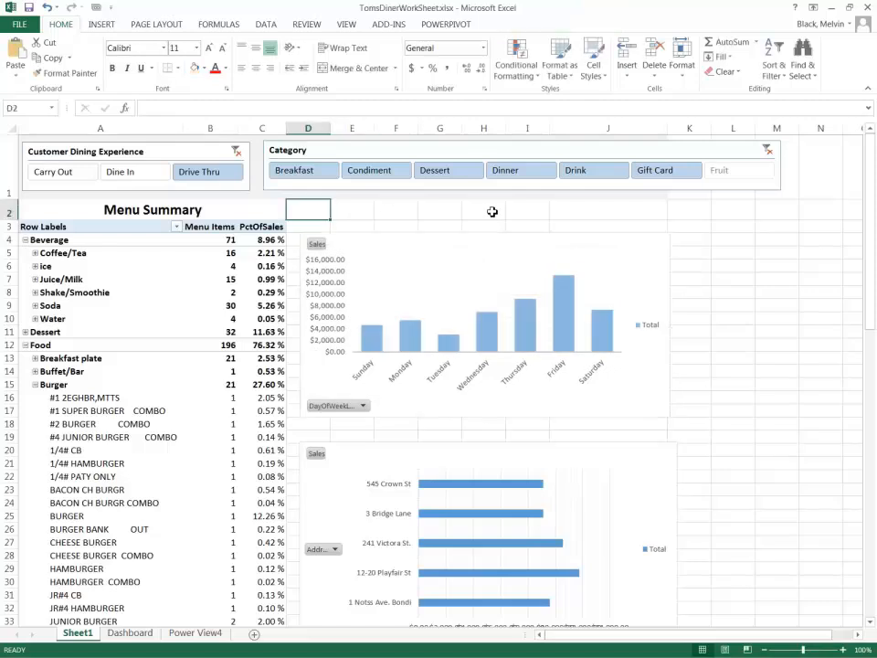
left_click(656, 205, "shift")
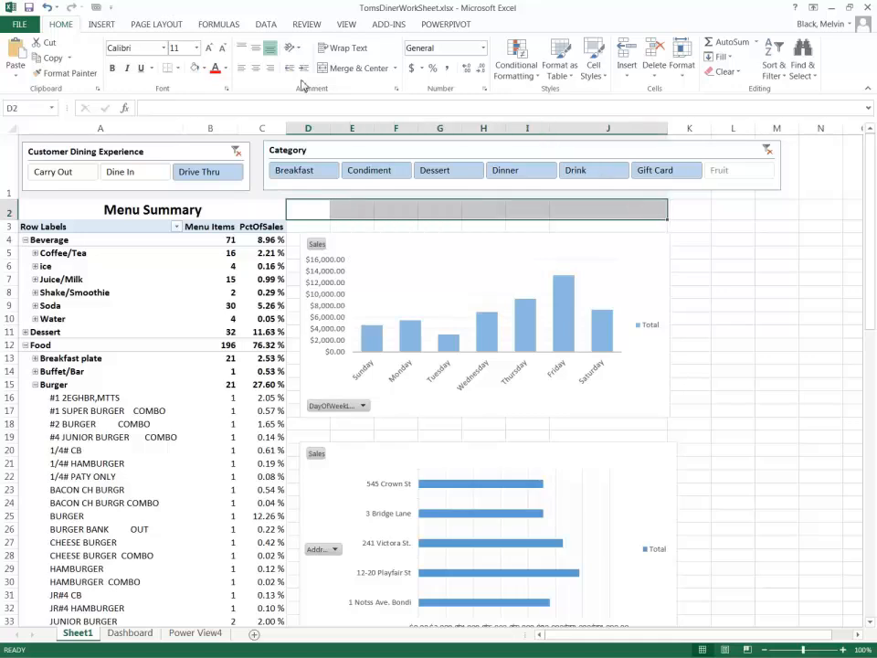
left_click(101, 25)
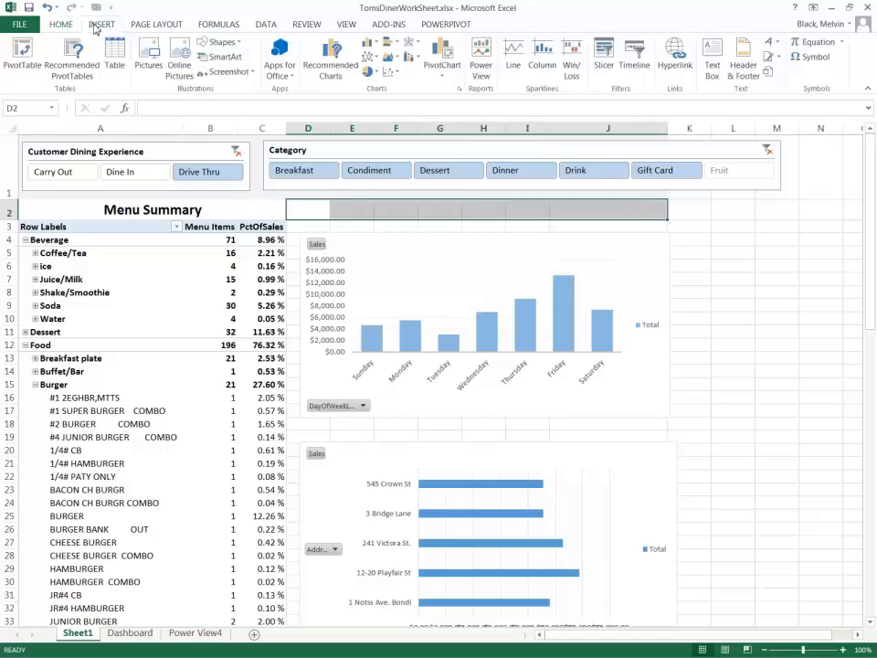
left_click(18, 24)
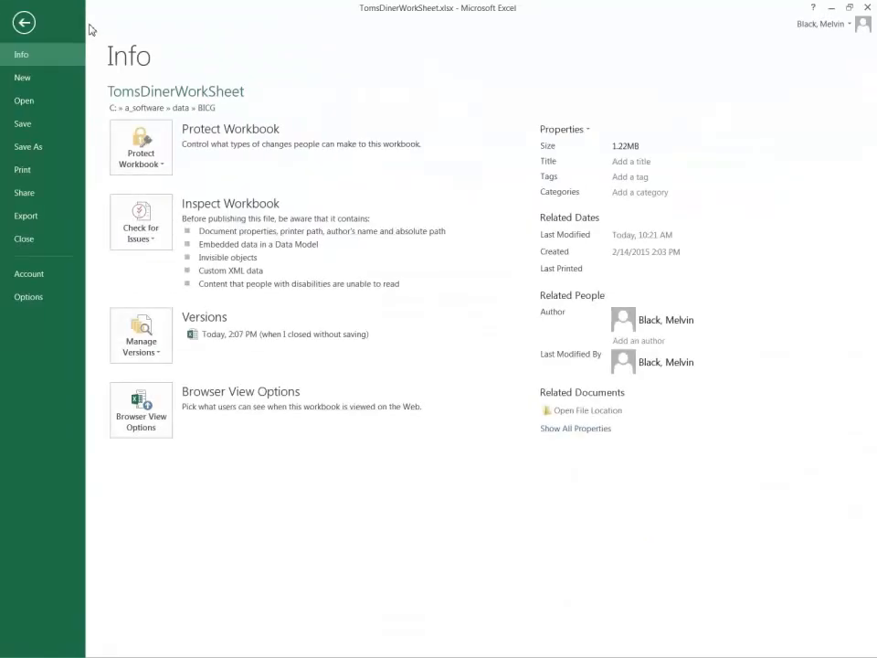
left_click(26, 24)
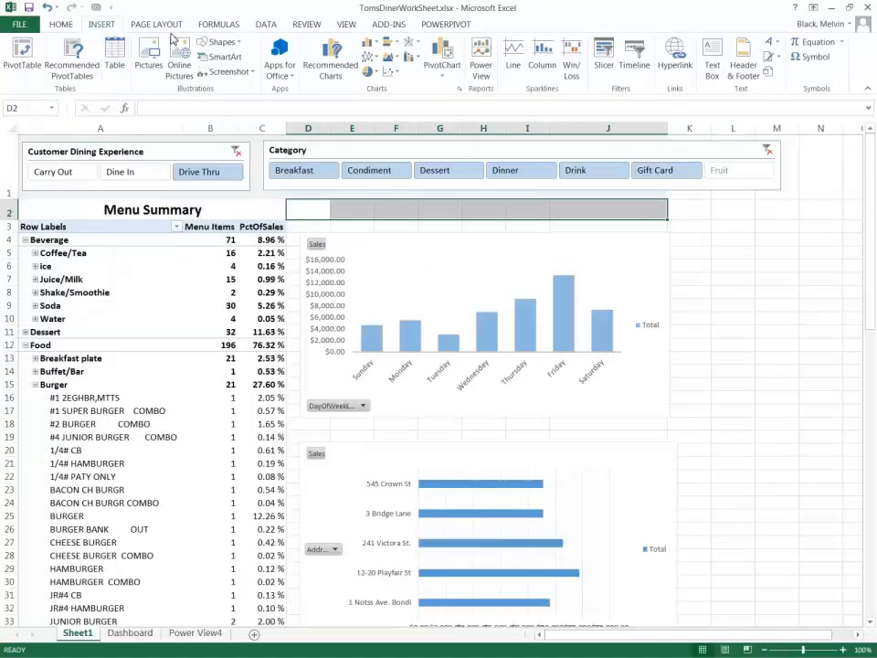
left_click(64, 26)
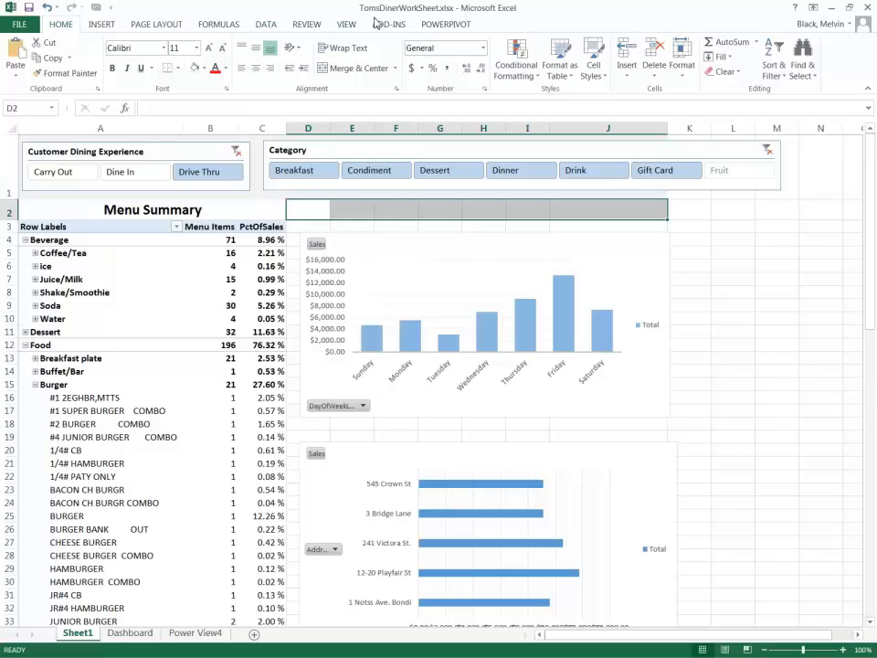
left_click(352, 68)
Increase the height of row 19 between the two charts to make room for a heading.
left_click(327, 436)
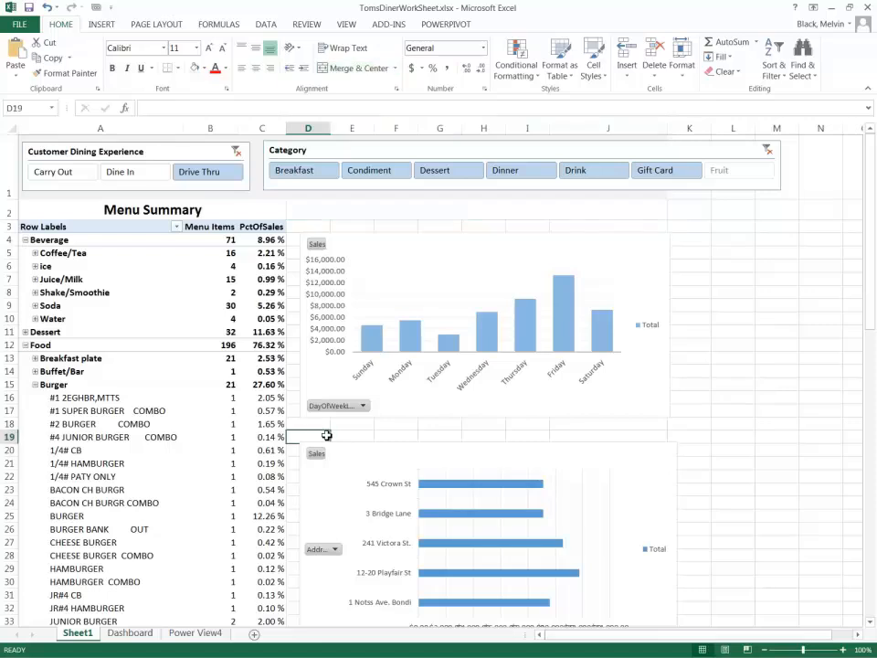
left_click(346, 432)
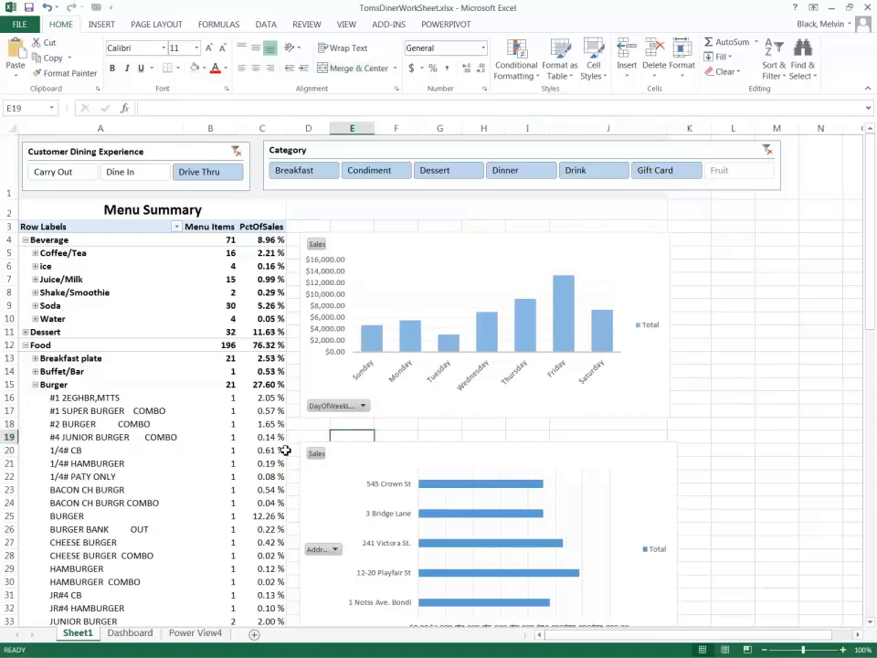
left_click_drag(11, 442, 13, 462)
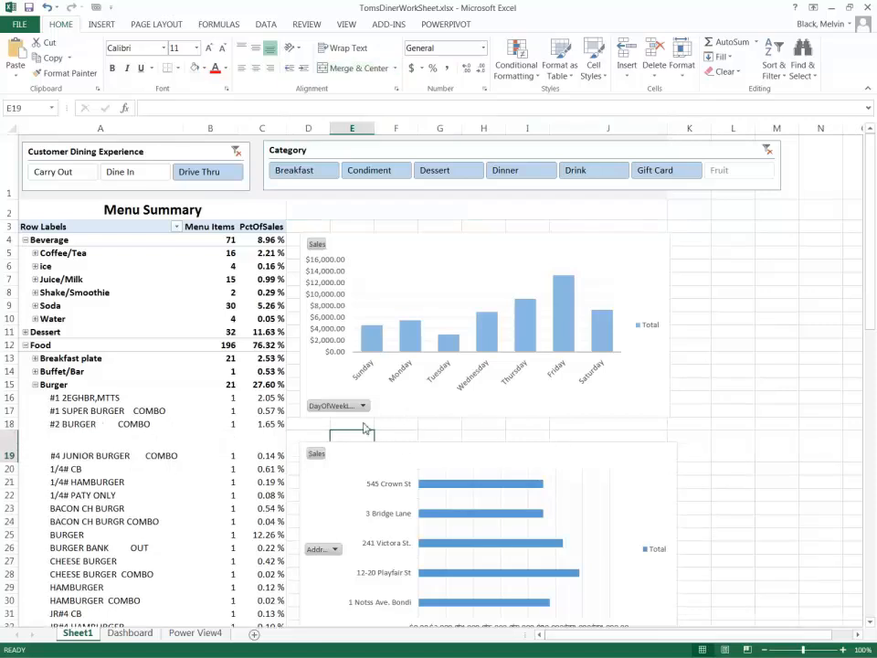
Shift the sales-by-address chart down below row 19 and merge and center cells D19:J19.
left_click(307, 440)
left_click_drag(337, 455, 621, 442)
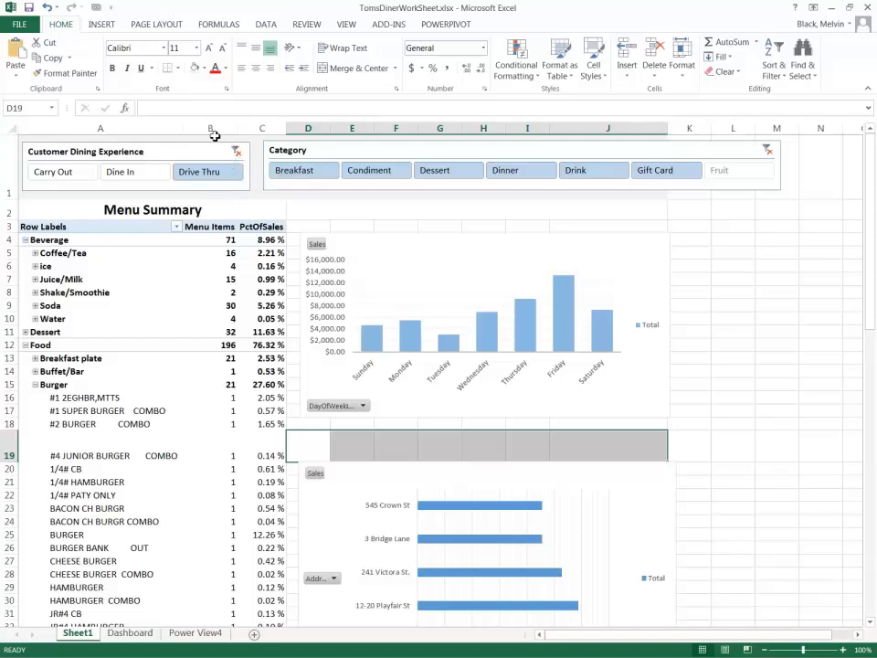
left_click(338, 67)
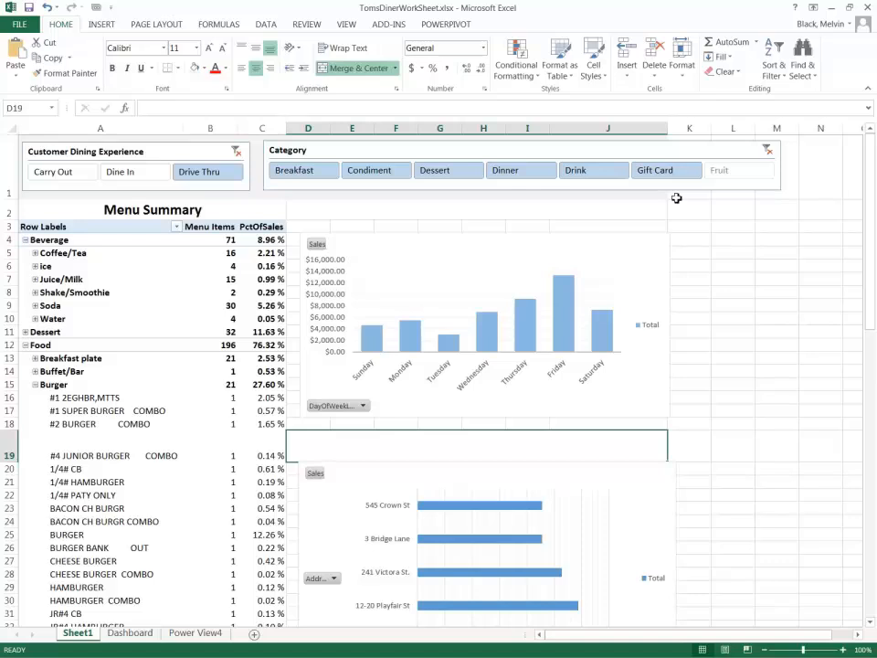
Enter the heading "Day of the Week Sales" in the merged cell D2.
left_click(481, 211)
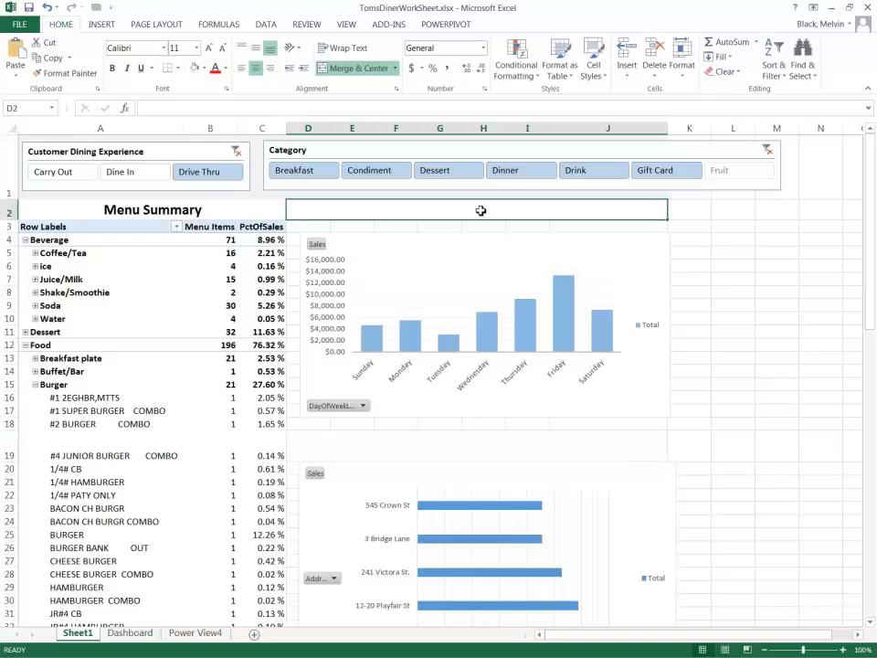
type("Day of the Week Sales")
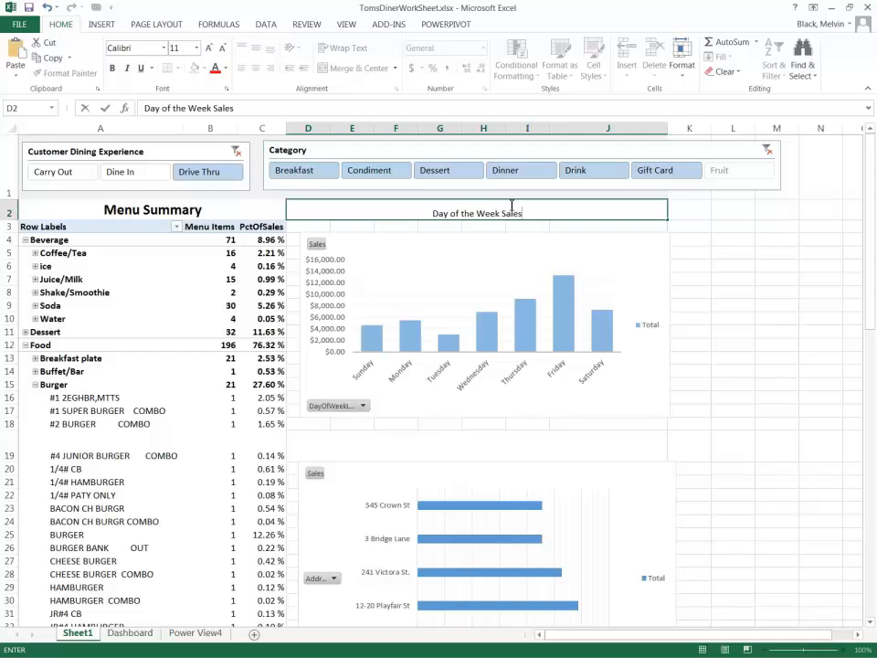
left_click(698, 206)
left_click(661, 215)
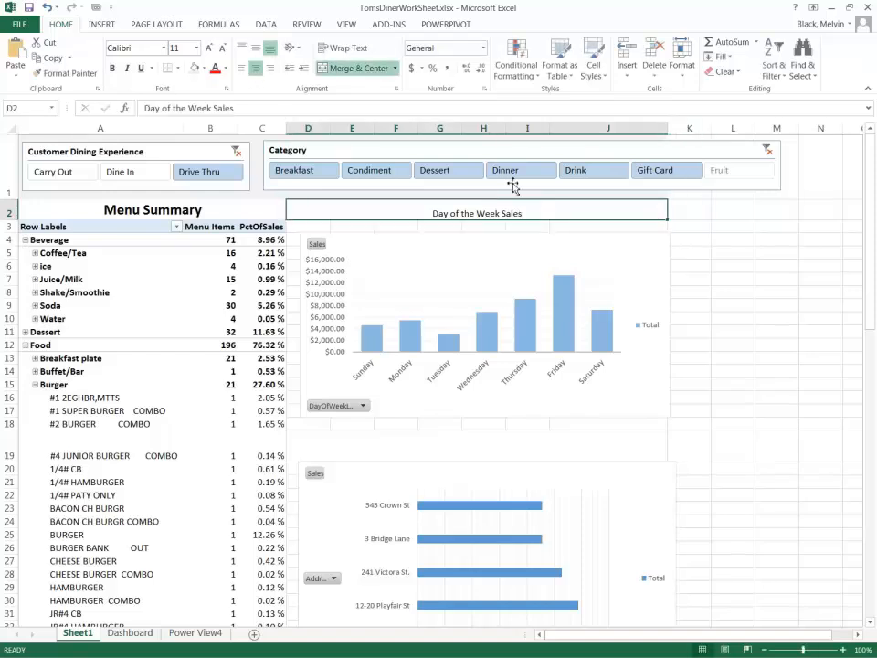
Format the Day of the Week Sales heading as 18-point bold text with middle vertical alignment.
left_click(207, 47)
left_click(207, 48)
left_click(207, 47)
left_click(207, 50)
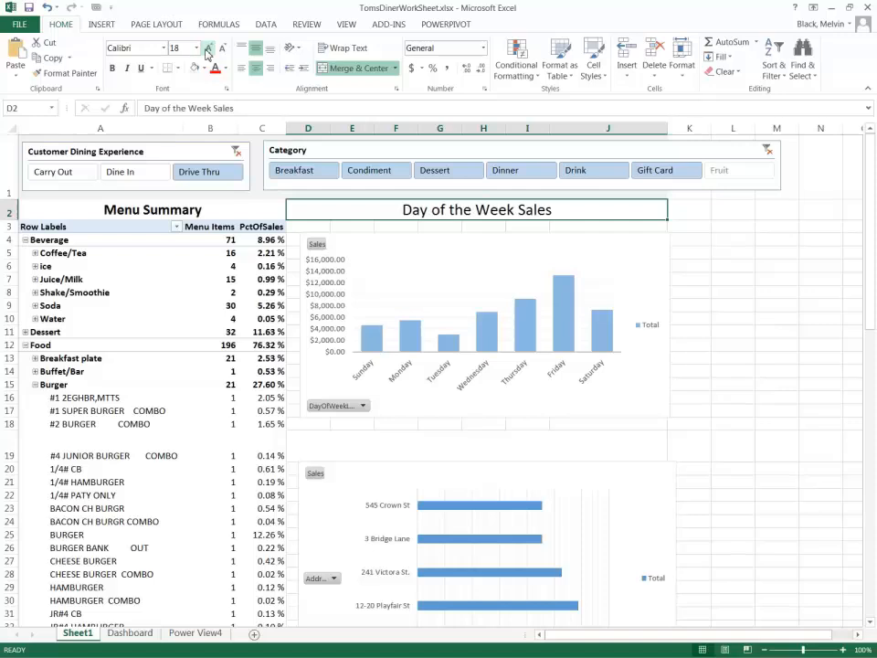
left_click(112, 68)
Set the font color of the Day of the Week Sales and Menu Summary headings to the same theme blue.
left_click(225, 70)
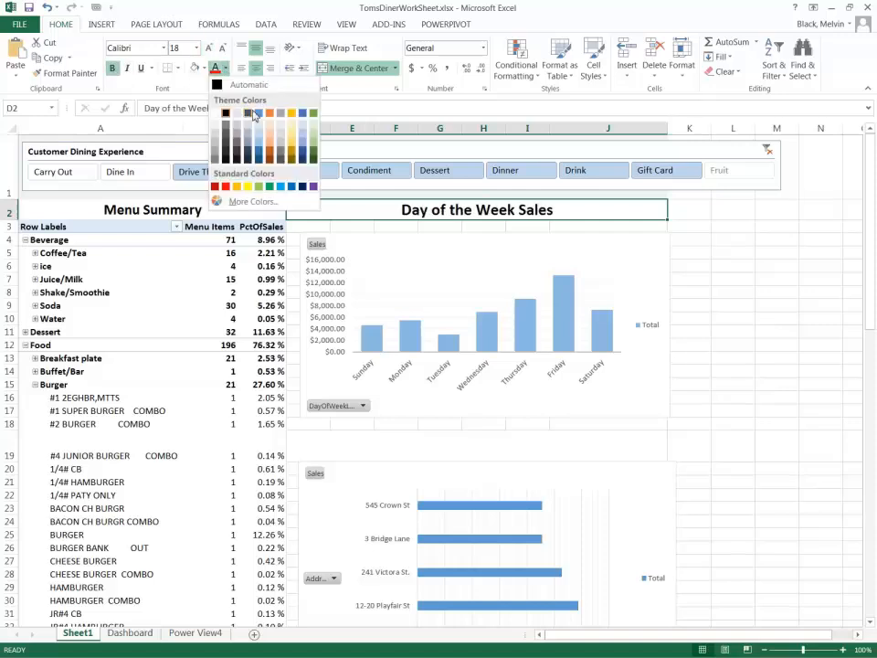
left_click(302, 114)
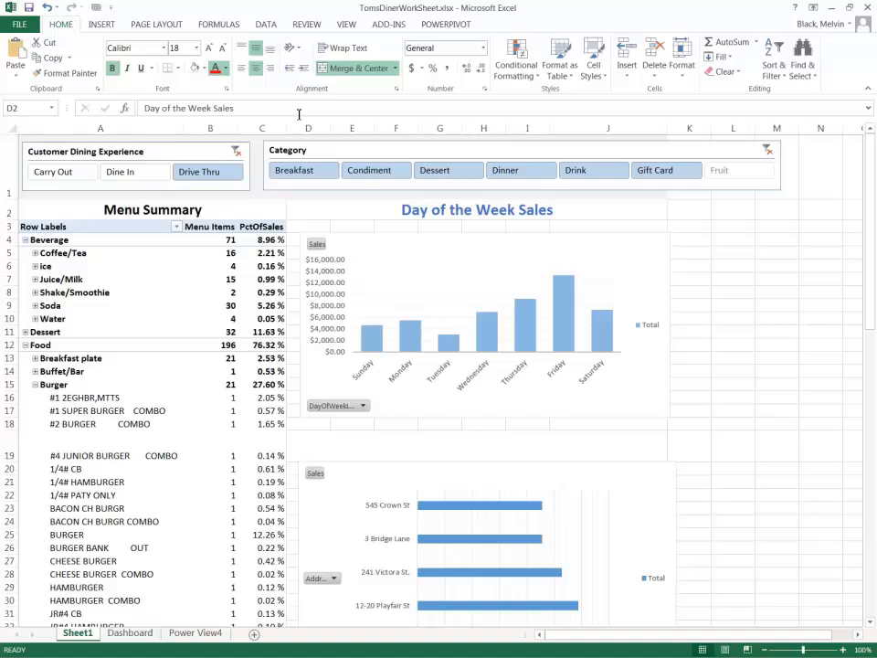
left_click(226, 203)
left_click(215, 72)
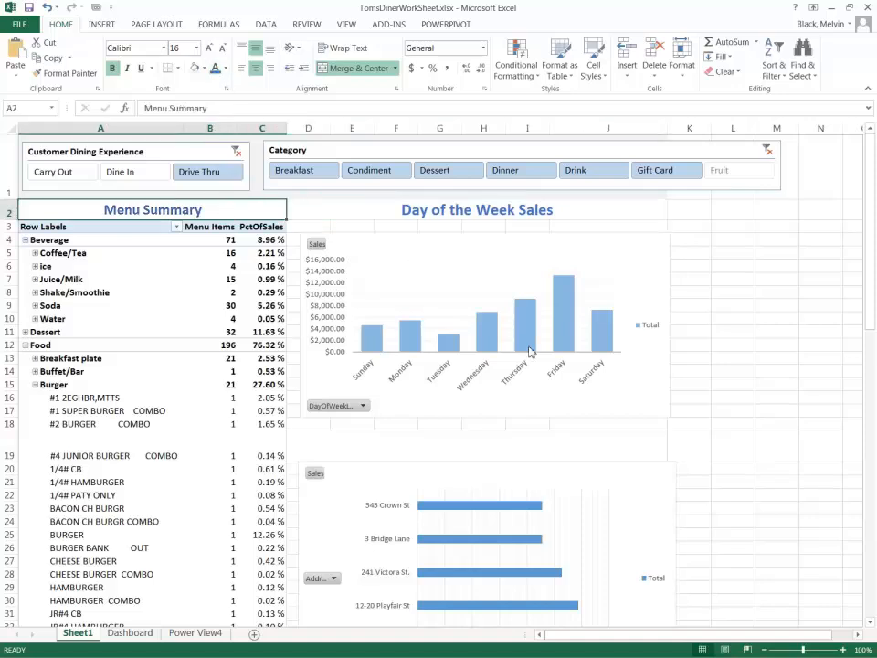
Enter the heading "Location Sales" in the merged cell D19 above the sales-by-address chart.
left_click(502, 437)
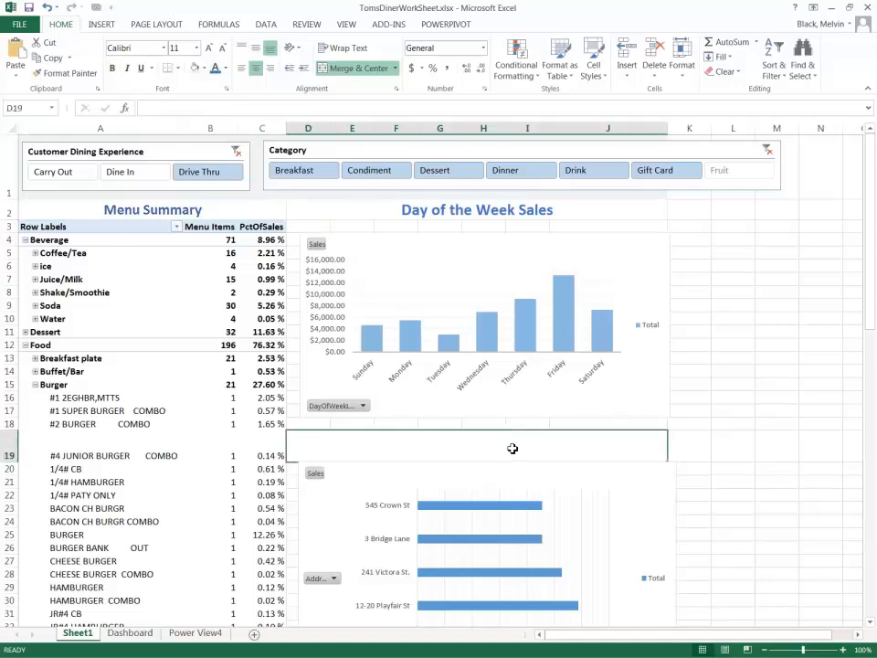
type("LOcati")
key("BackSpace")
key("BackSpace")
key("BackSpace")
key("BackSpace")
type("ocatgion")
key("BackSpace")
key("BackSpace")
key("BackSpace")
key("BackSpace")
type("ion ")
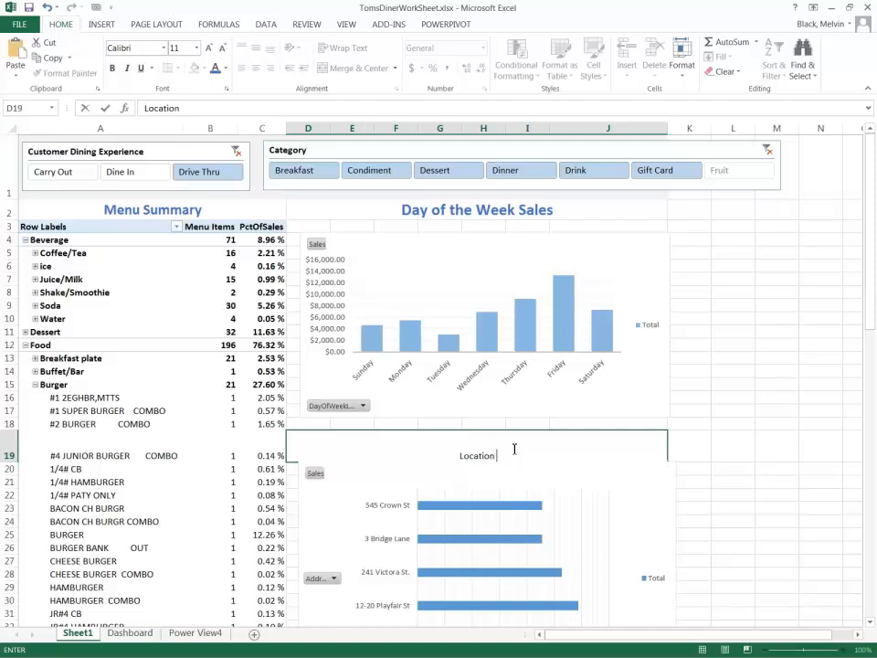
type("Sales")
left_click(718, 425)
Format the Location Sales heading as 22-point bold text in the matching theme blue with middle vertical alignment.
left_click(642, 451)
left_click(217, 69)
left_click(257, 50)
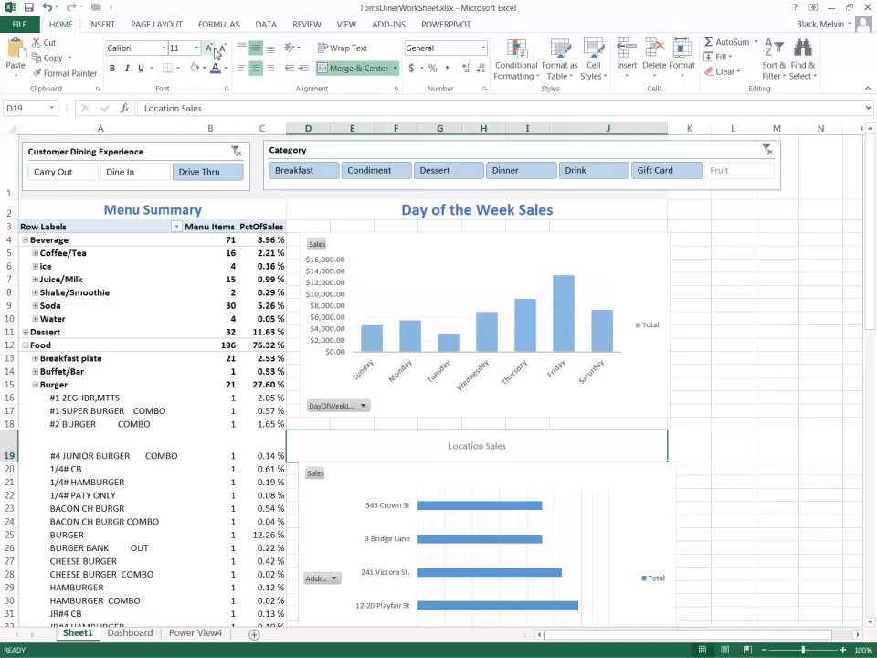
left_click(208, 47)
left_click(209, 48)
left_click(208, 48)
left_click(208, 47)
left_click(208, 48)
left_click(208, 47)
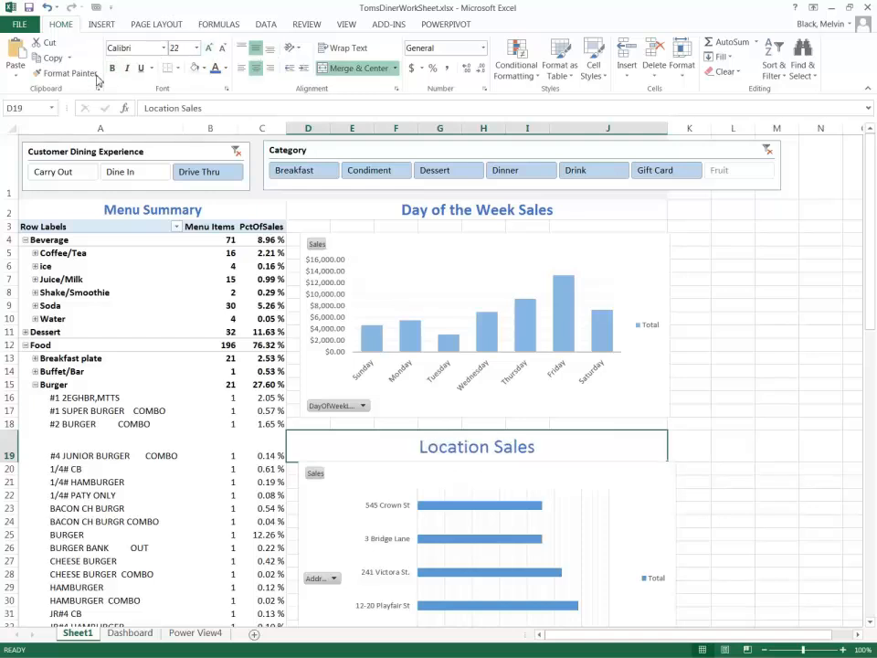
left_click(687, 356)
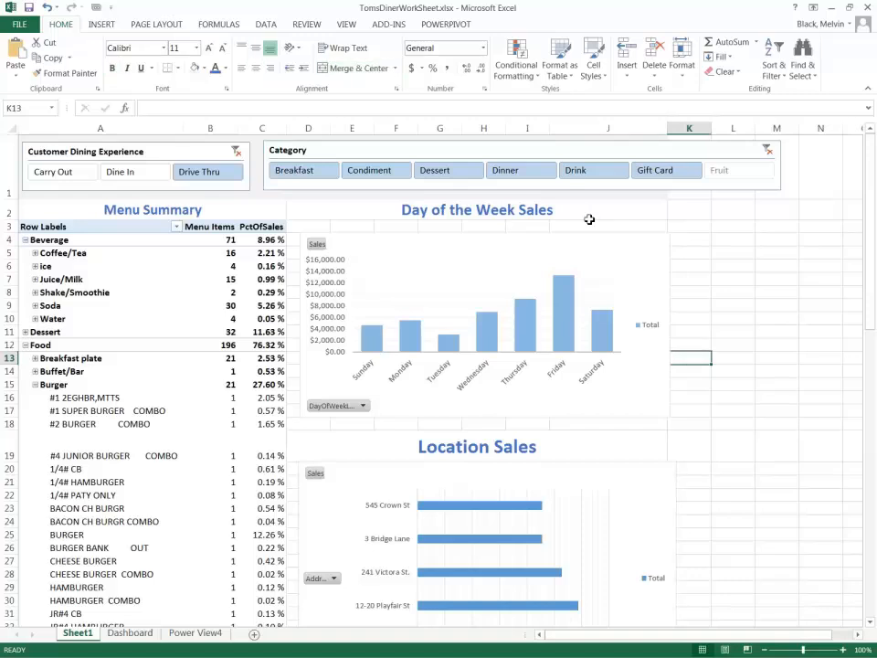
Widen column J to stretch both charts and narrow the Category slicer to fit within the dashboard width.
left_click(666, 197)
left_click_drag(668, 128, 718, 166)
left_click(791, 166)
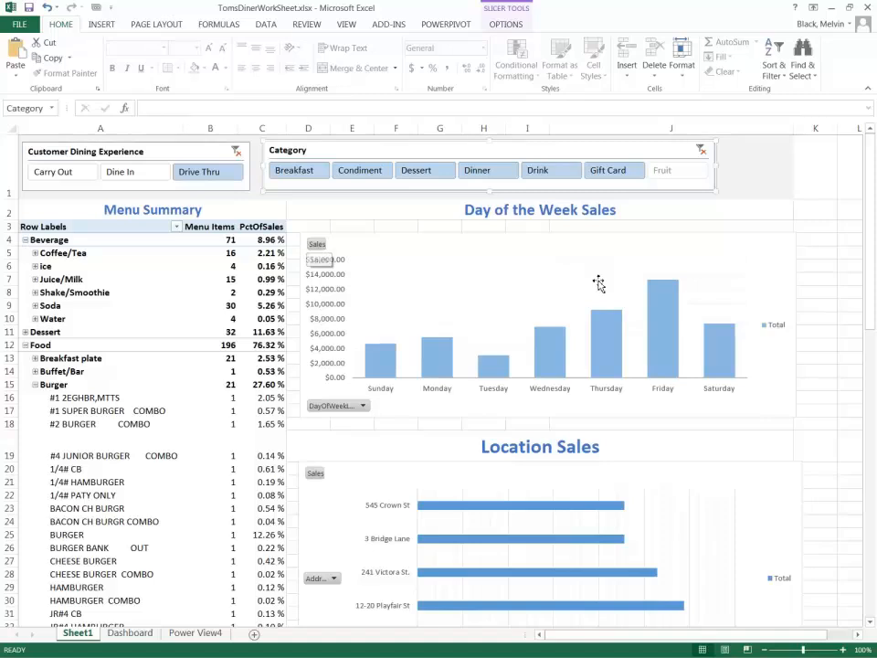
Delete the Total legends from the Day of the Week Sales and Location Sales charts.
left_click(770, 325)
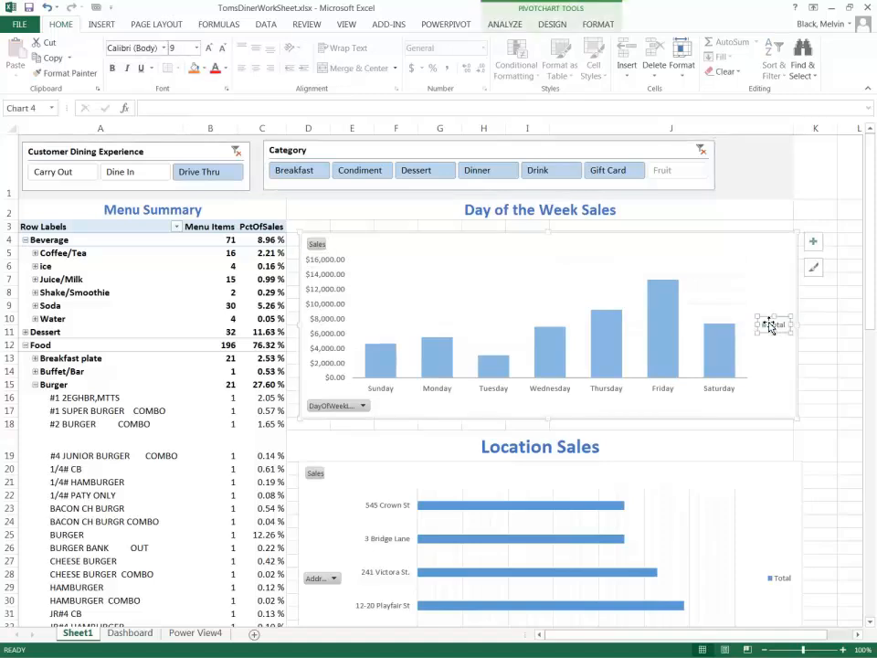
key("Delete")
left_click(779, 577)
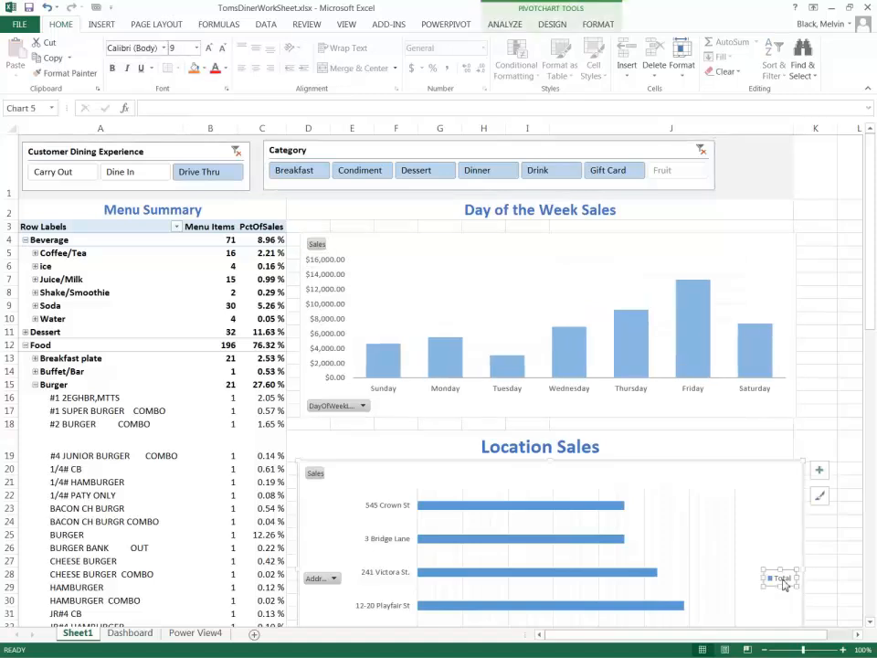
key("Delete")
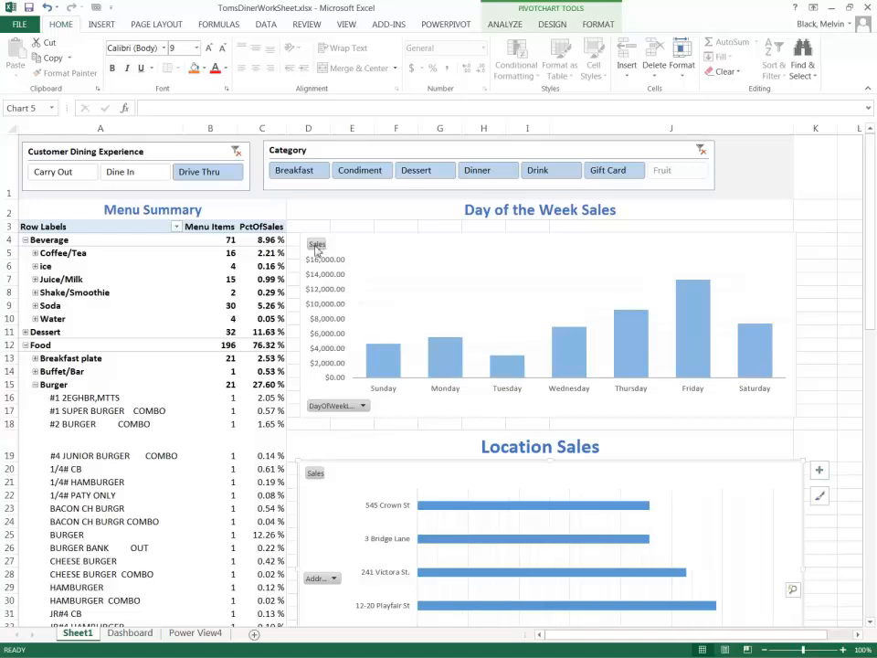
Hide all field buttons on the Day of the Week Sales and Location Sales charts.
right_click(315, 245)
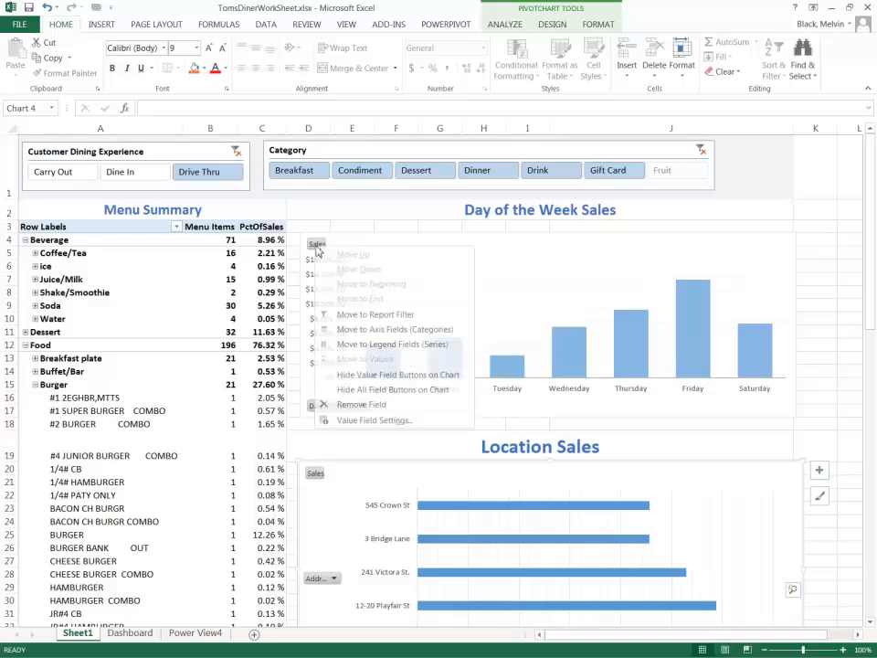
left_click(372, 390)
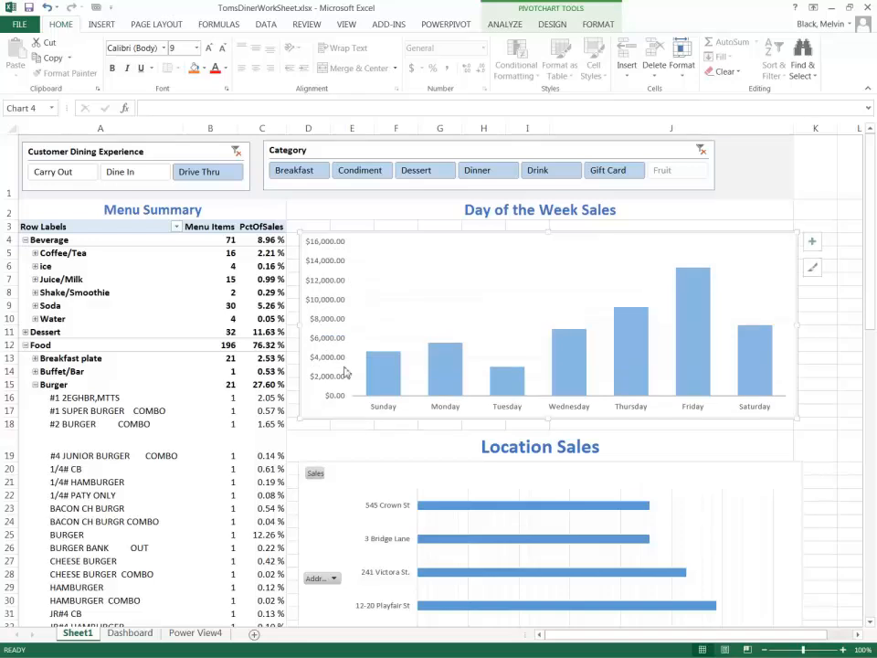
right_click(314, 474)
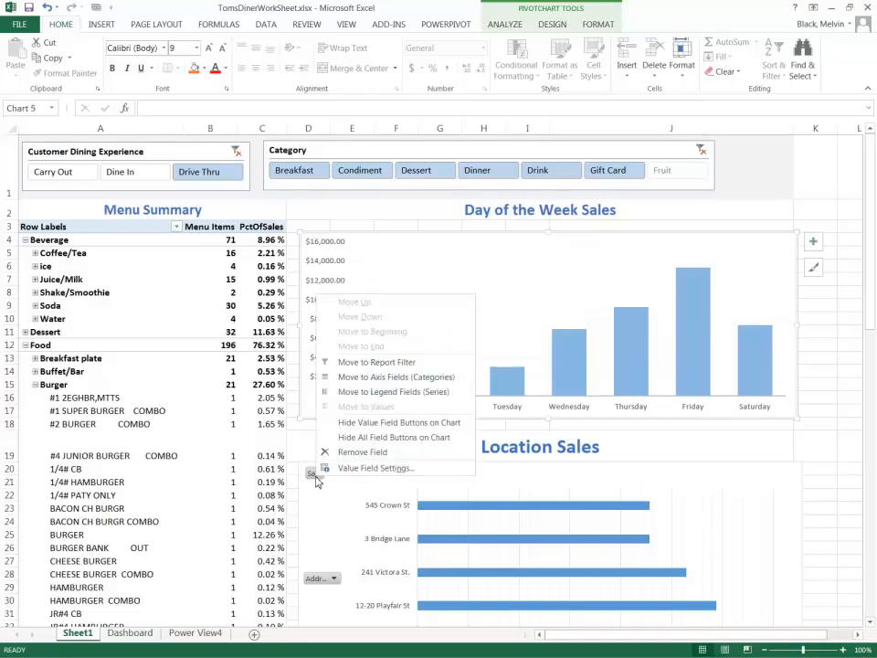
left_click(365, 437)
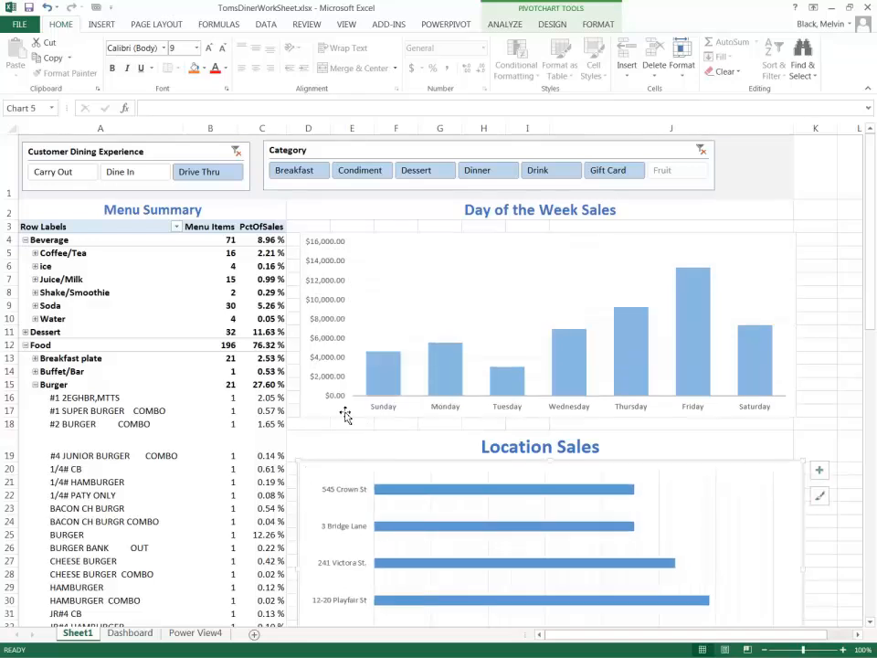
Filter the dashboard to Dine In, switching the Category slicer through Condiment, Drink and Breakfast to try the connections.
left_click(137, 172)
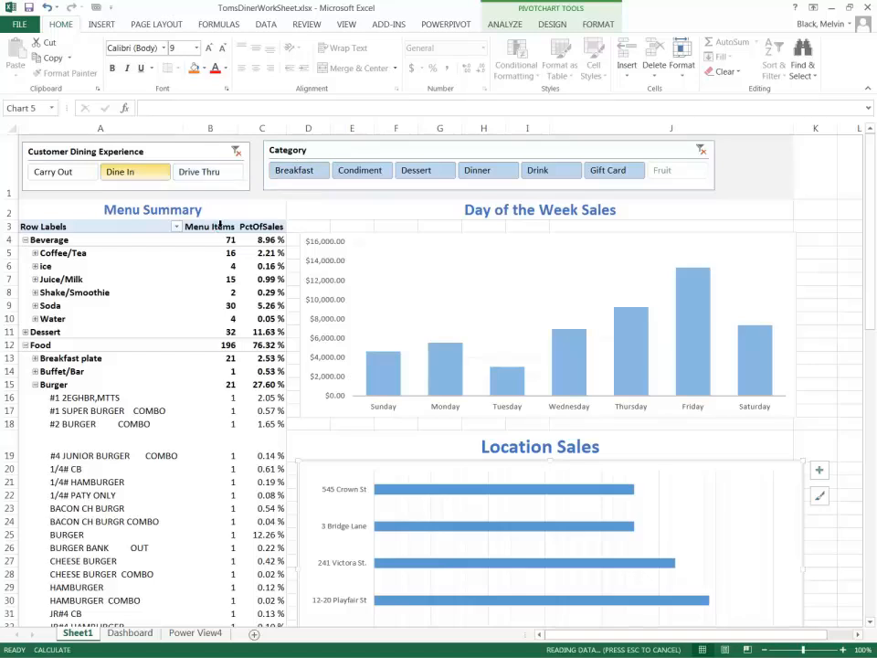
left_click(371, 176)
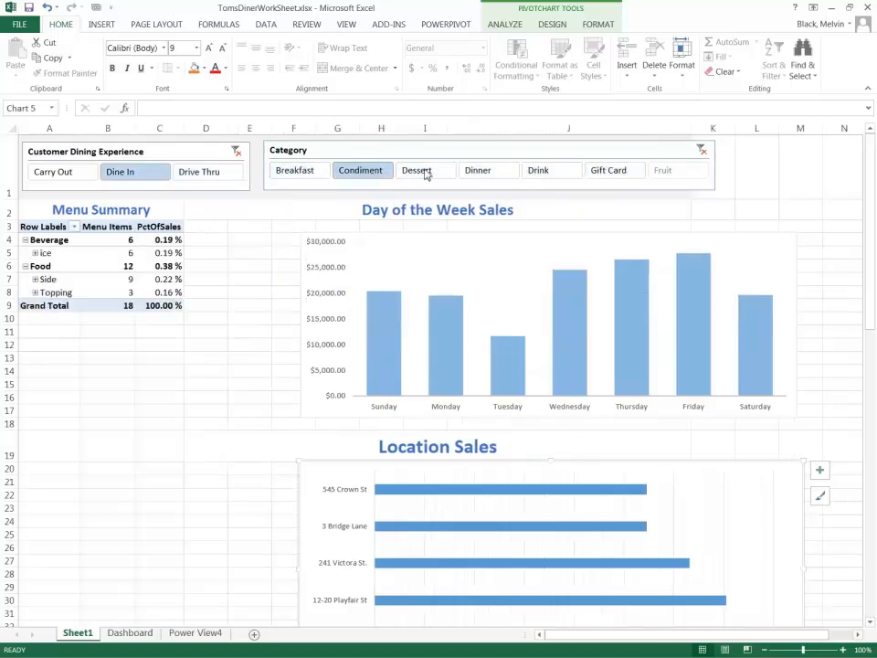
left_click(429, 170)
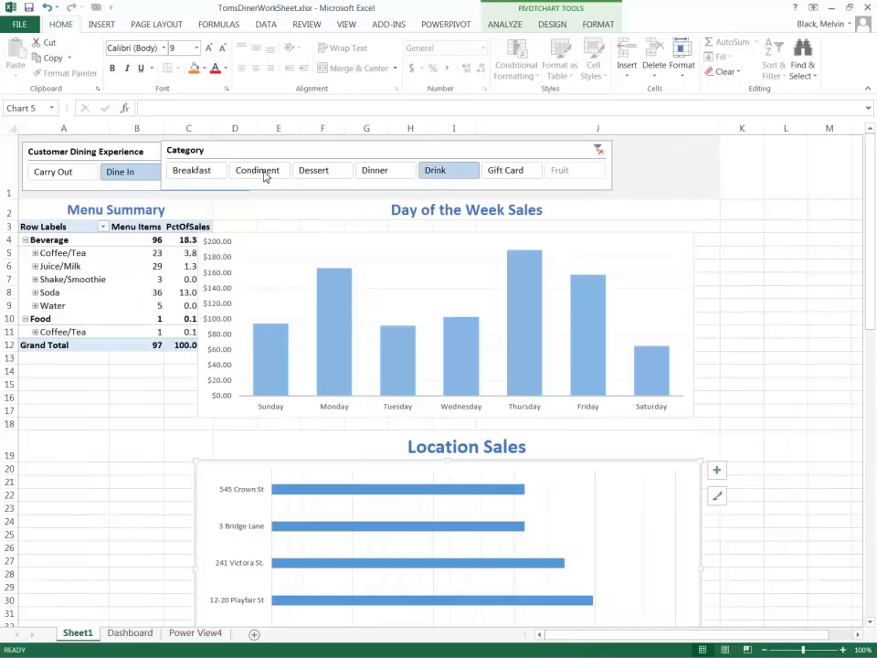
left_click(230, 171)
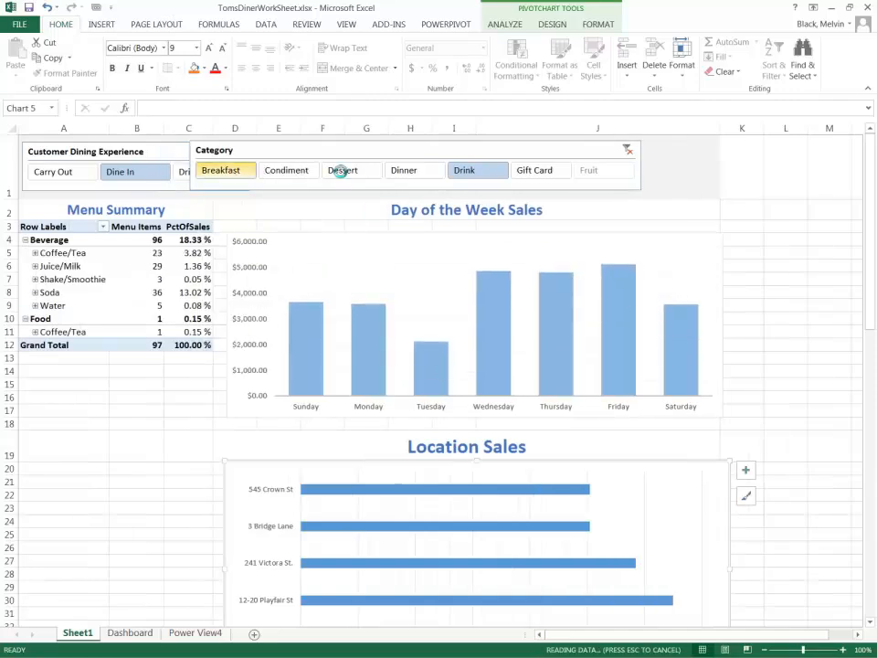